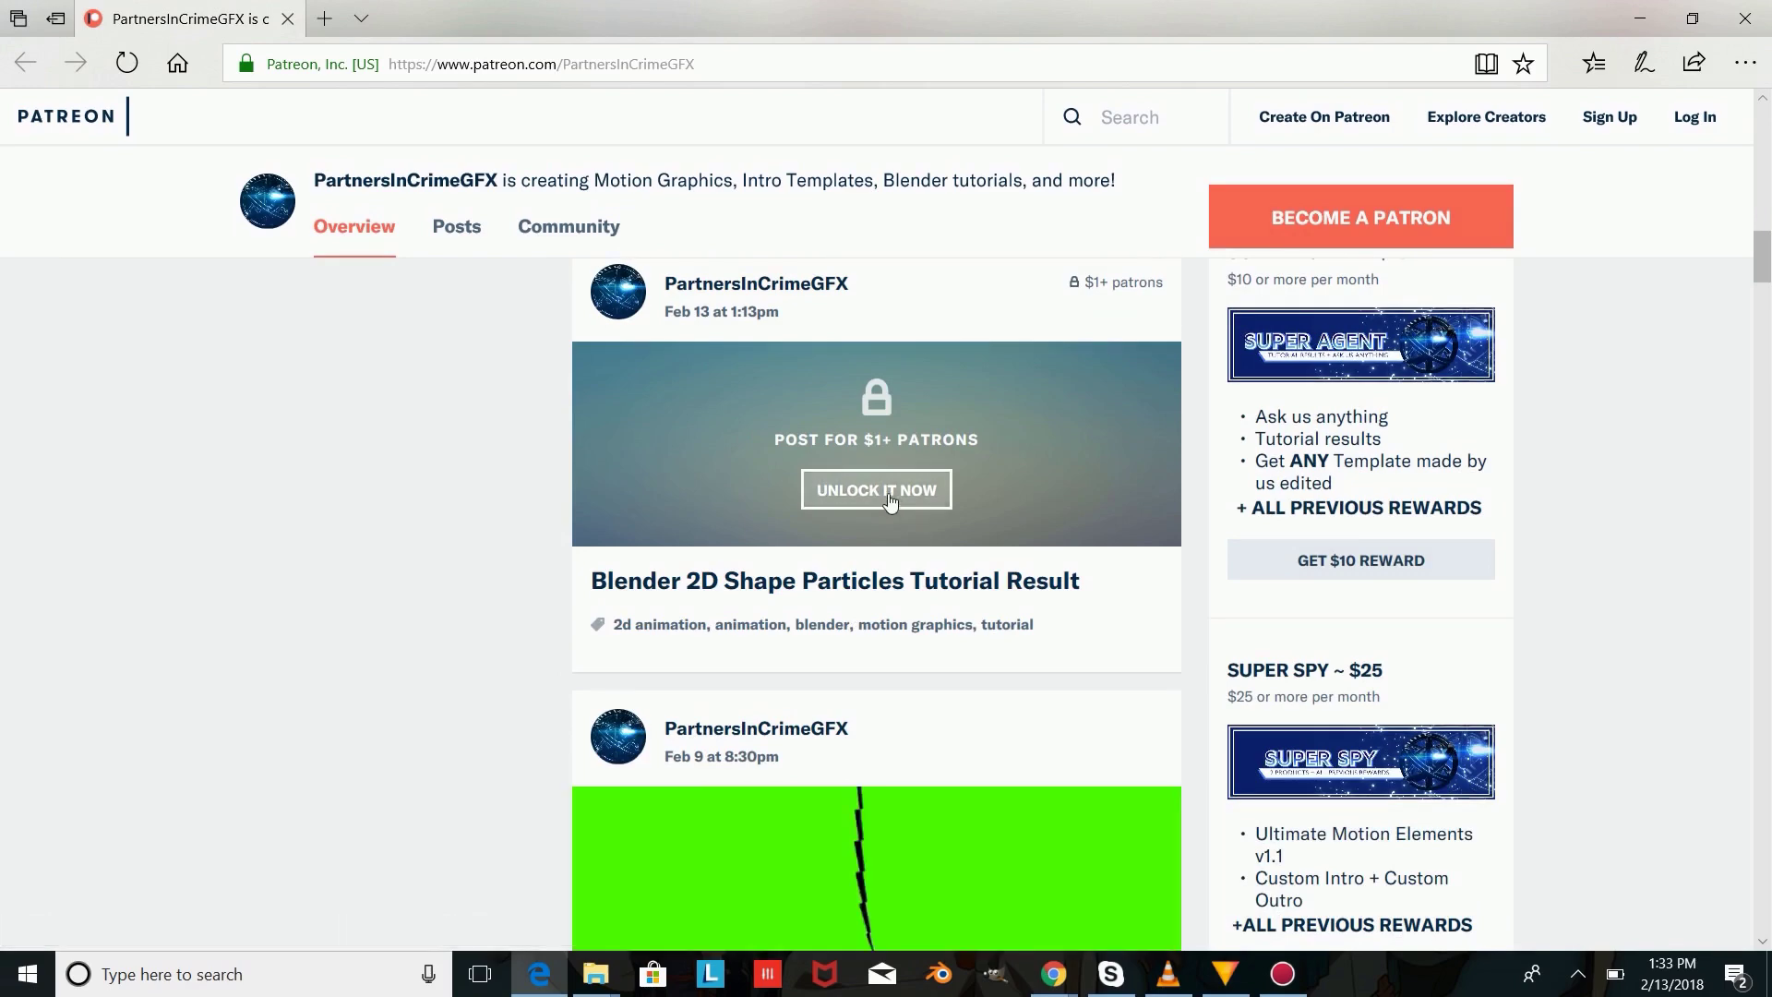
pyautogui.scroll(-9, 1107, 577)
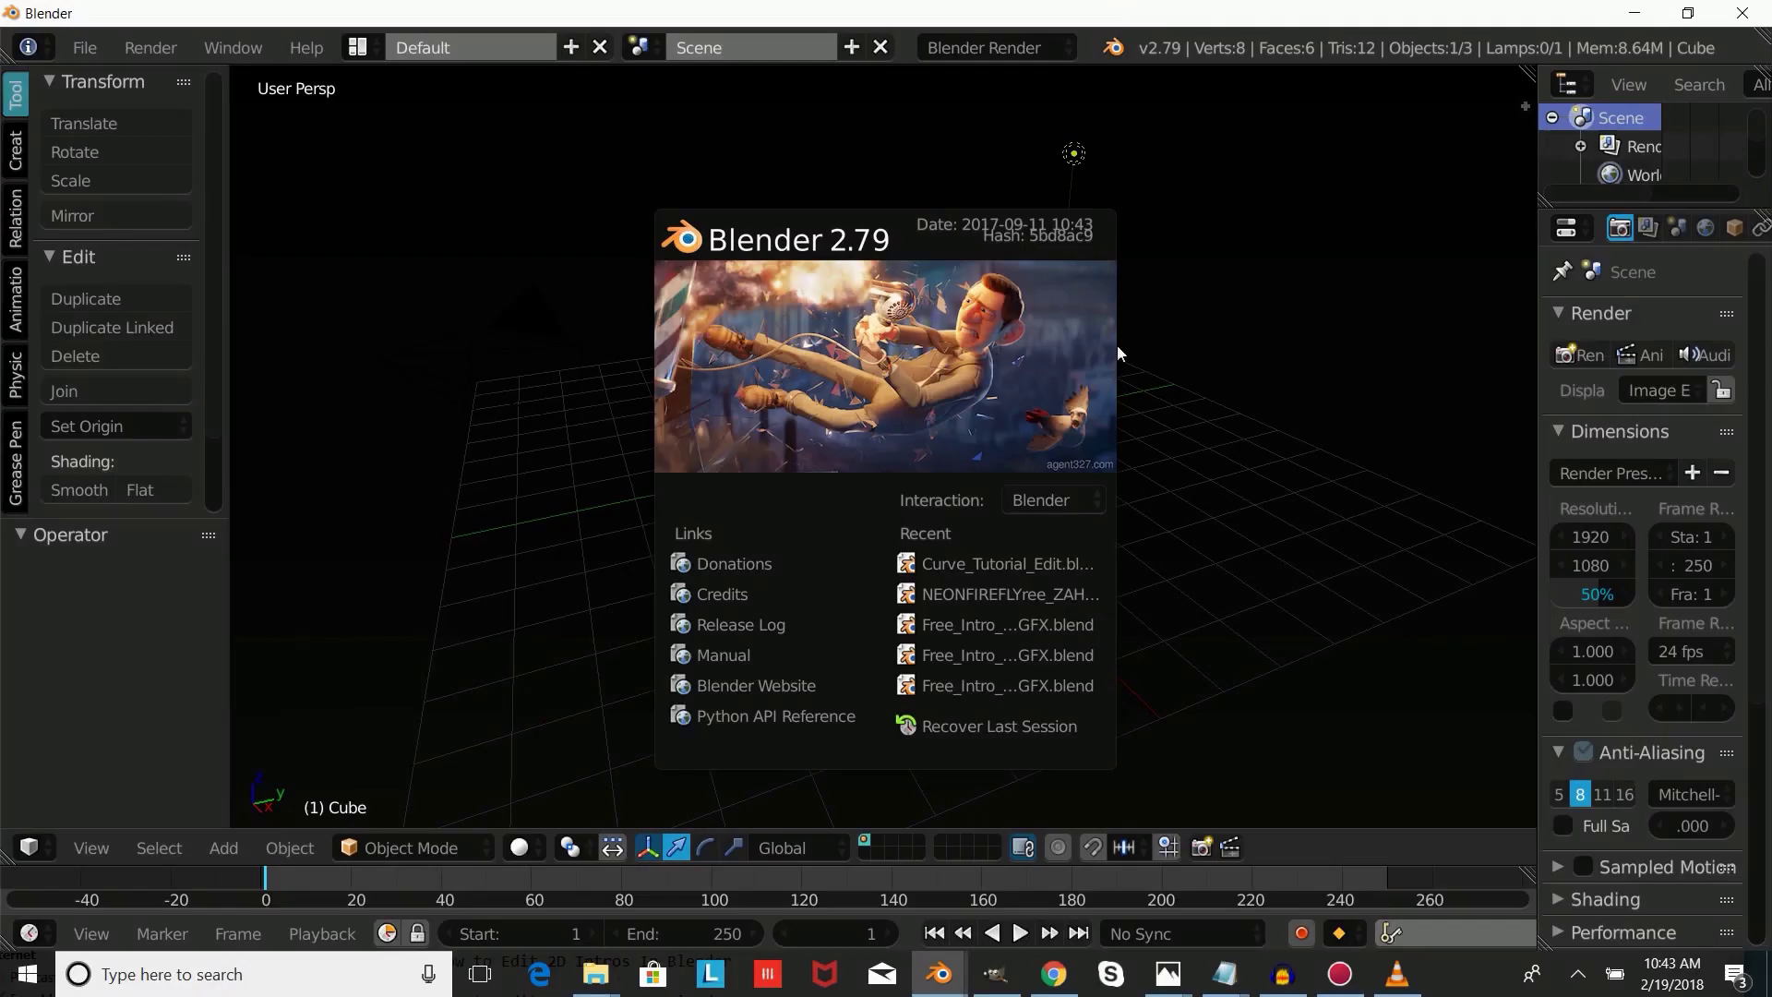
# Align the camera to the top view and delete the default cube.
pyautogui.click(1211, 423)
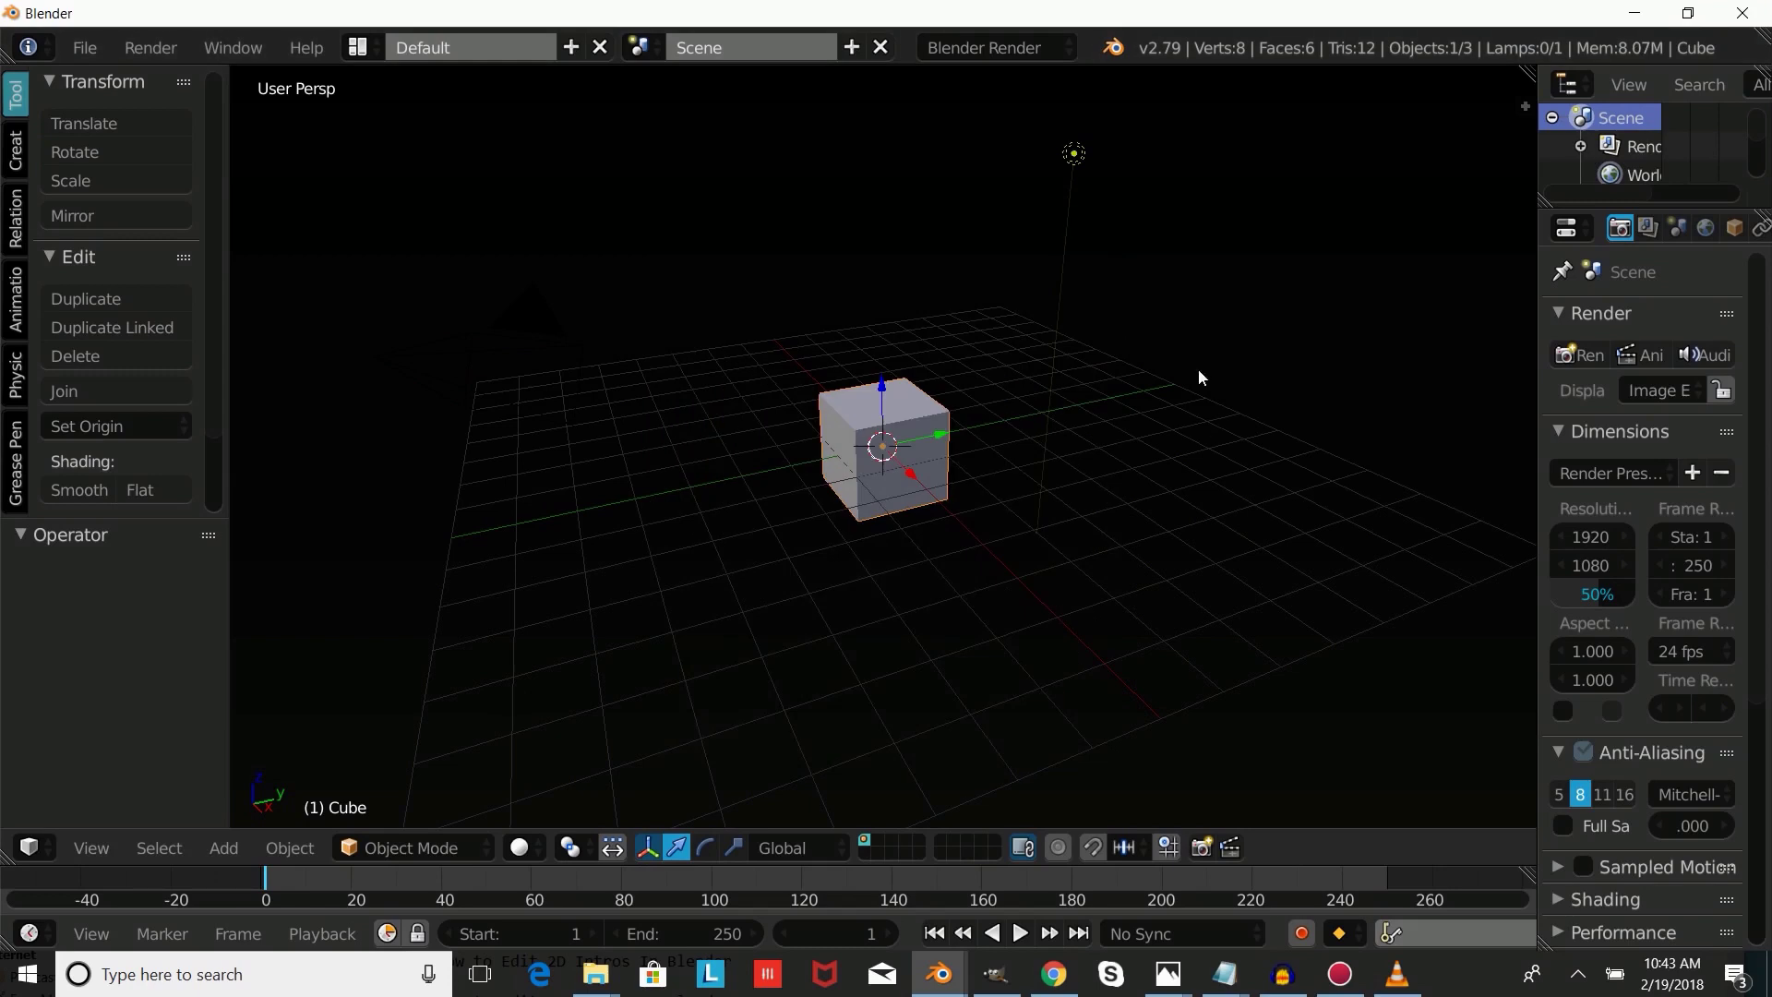
pyautogui.press('KP_7')
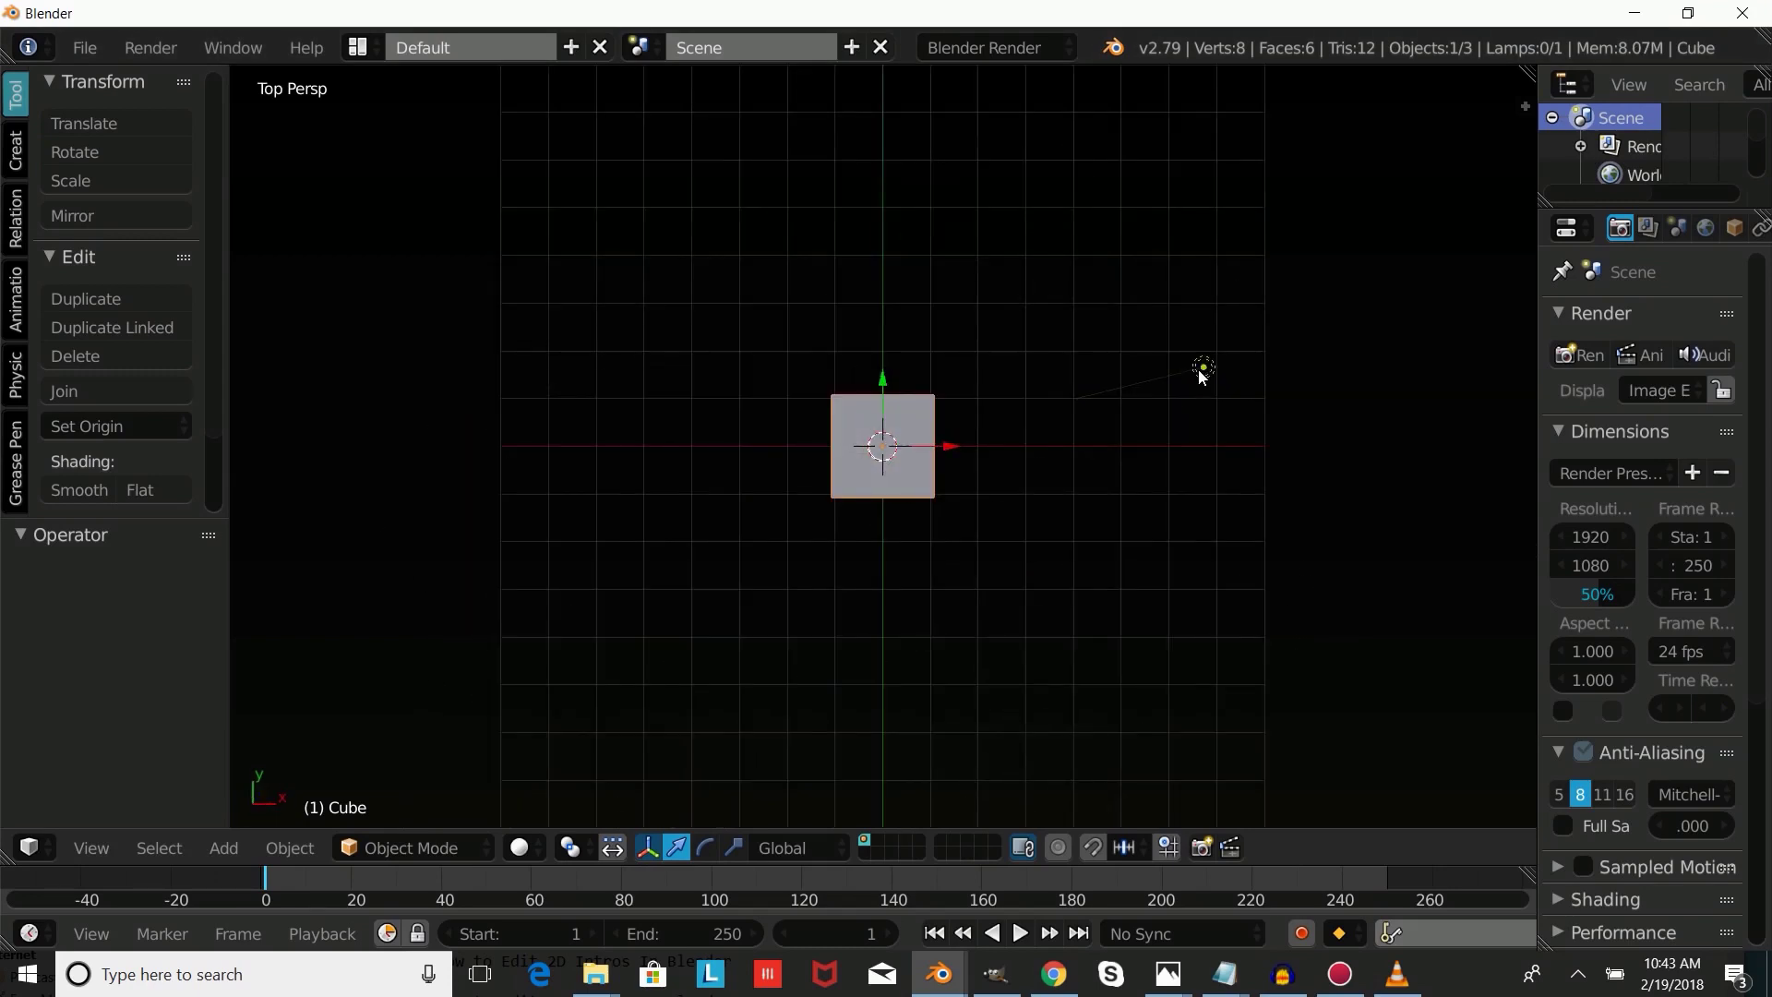
pyautogui.press('ctrl+alt+KP_0')
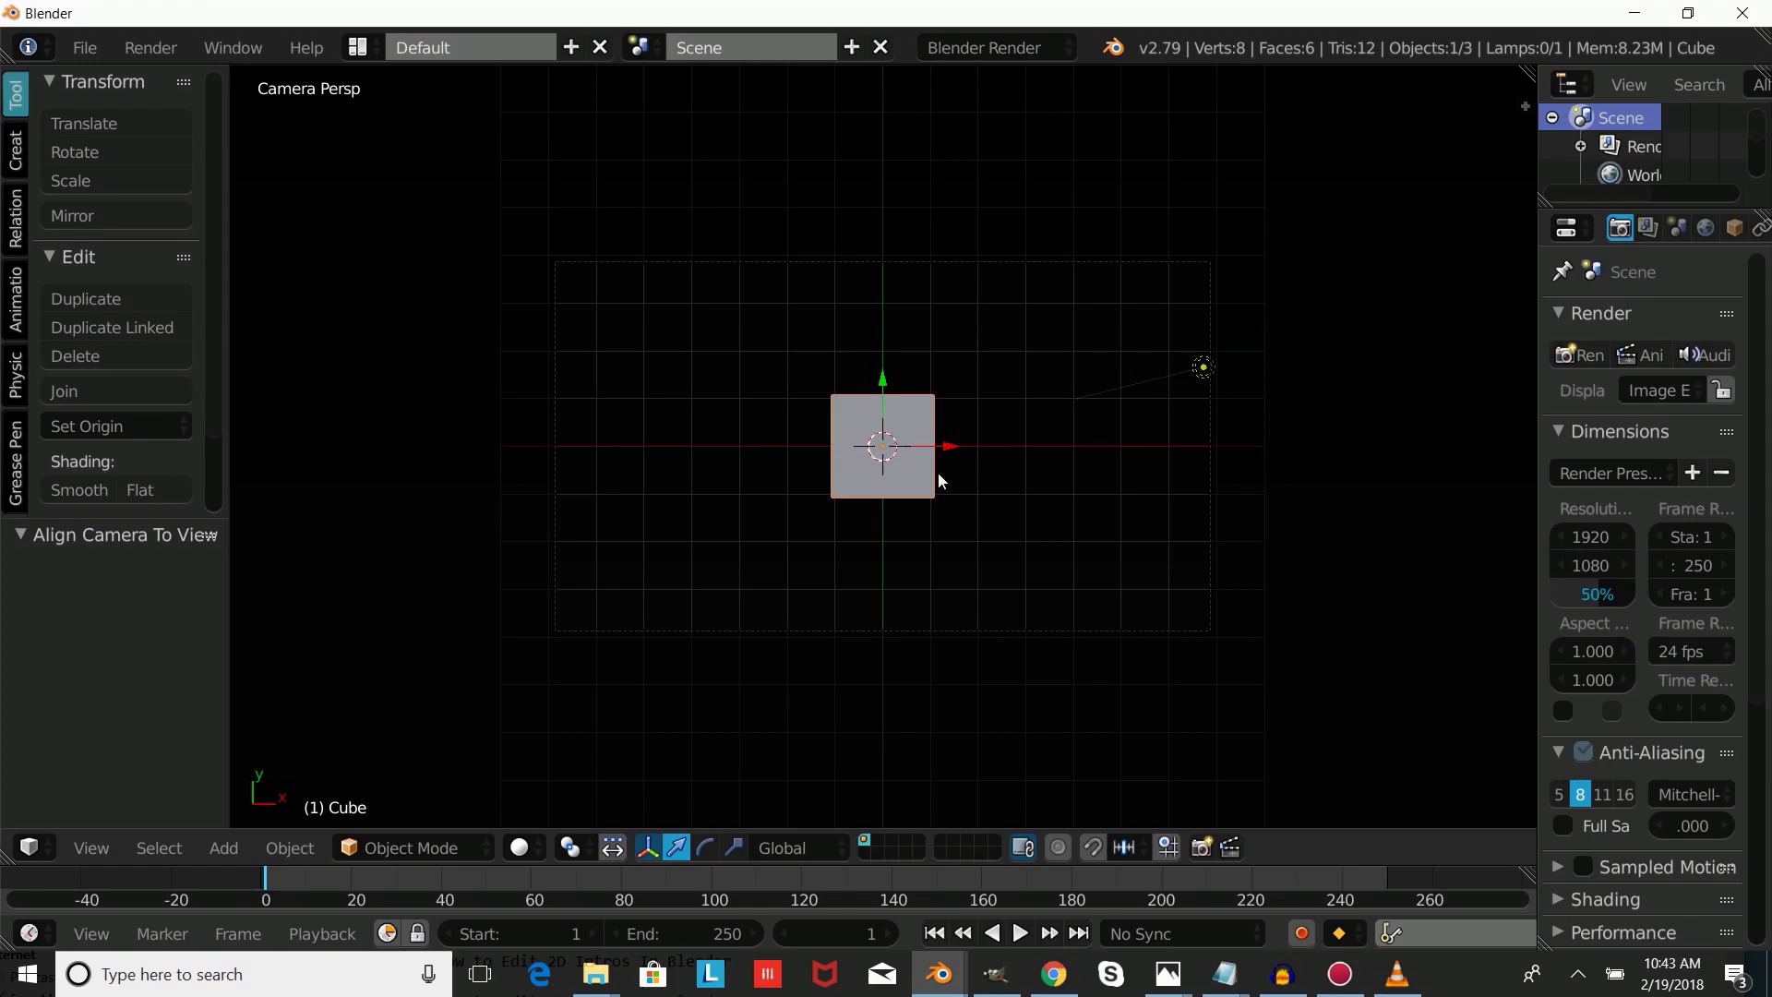
pyautogui.press('x')
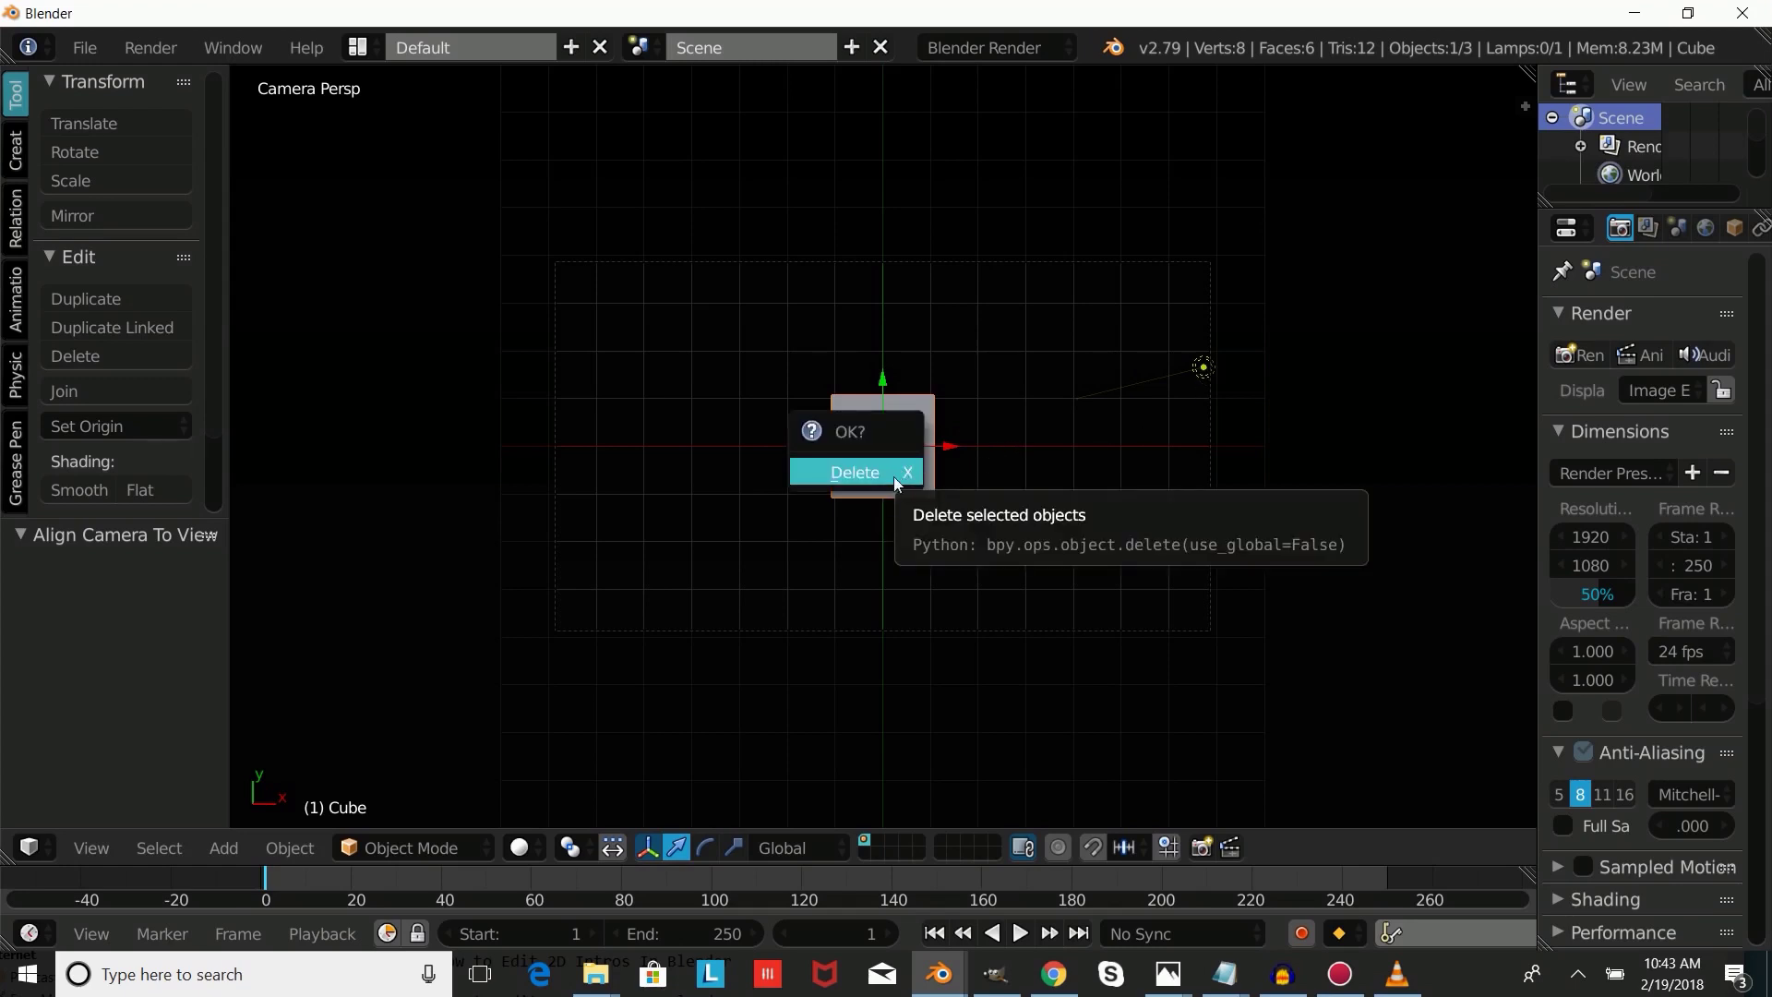
pyautogui.click(893, 476)
# Enlarge the timeline area and set its playback sync mode to AV-sync.
pyautogui.moveTo(909, 864); pyautogui.dragTo(954, 799)
pyautogui.click(1224, 934)
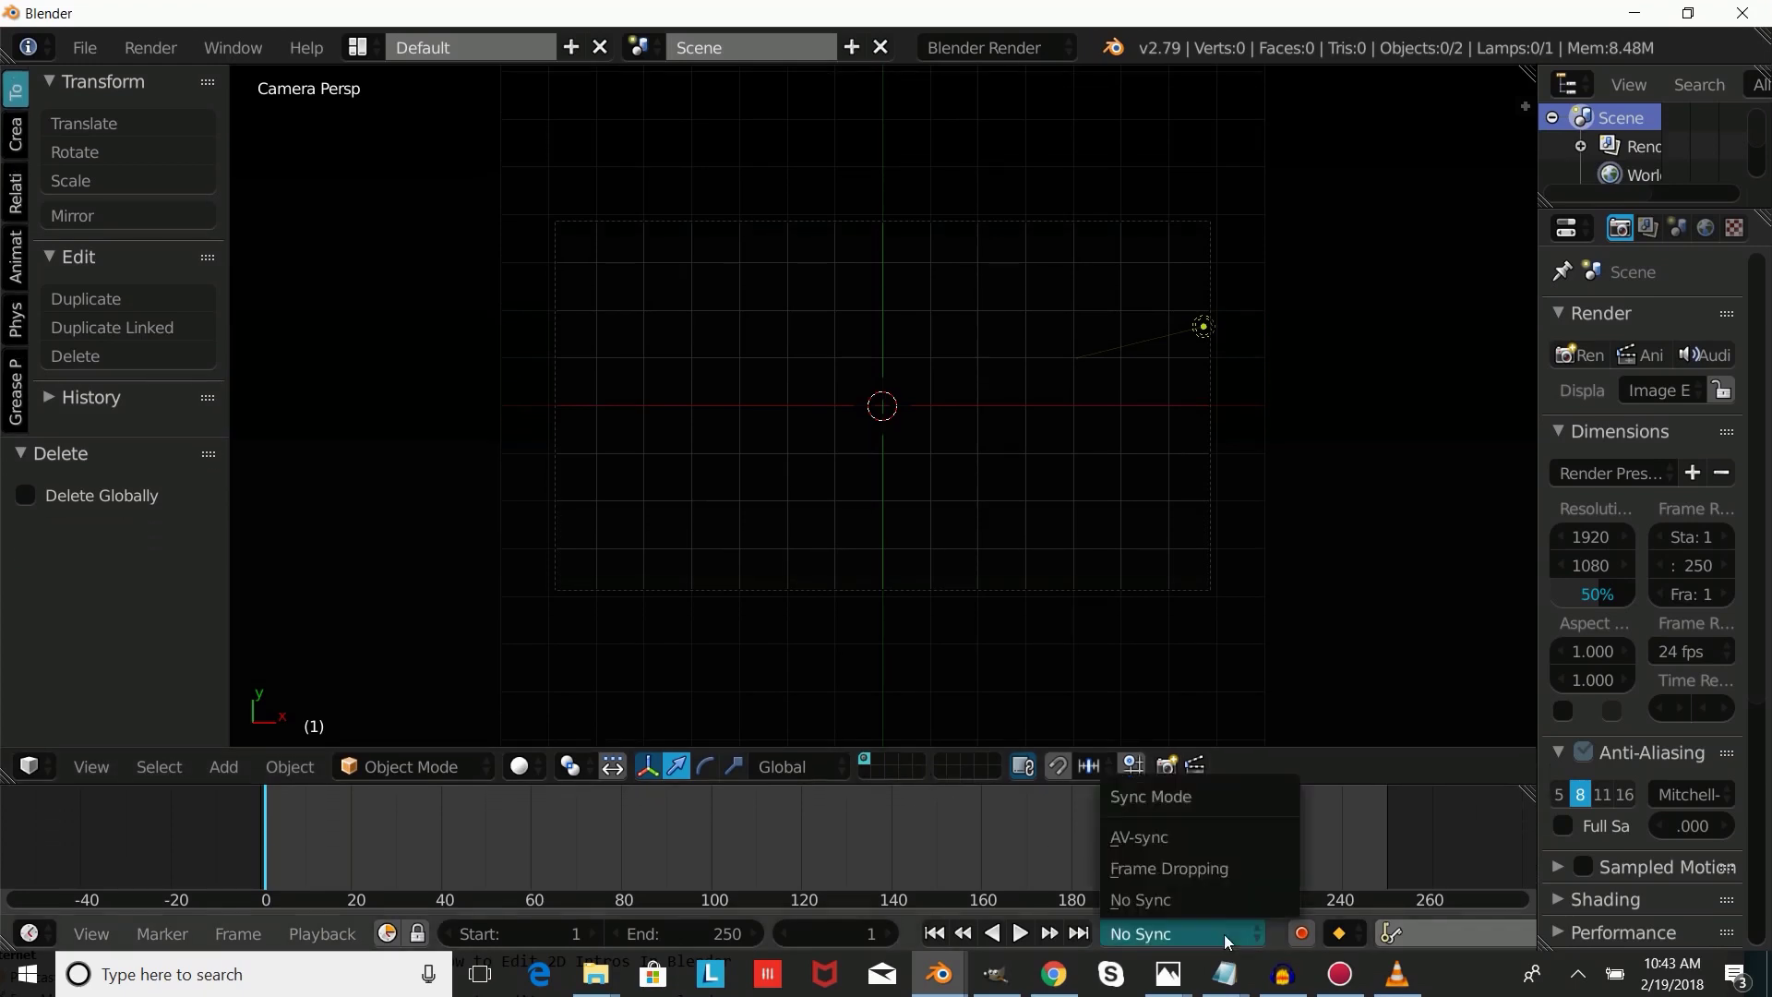
pyautogui.click(1209, 839)
# Set the render frame rate to 60 fps and the resolution scale to 100%.
pyautogui.click(1704, 649)
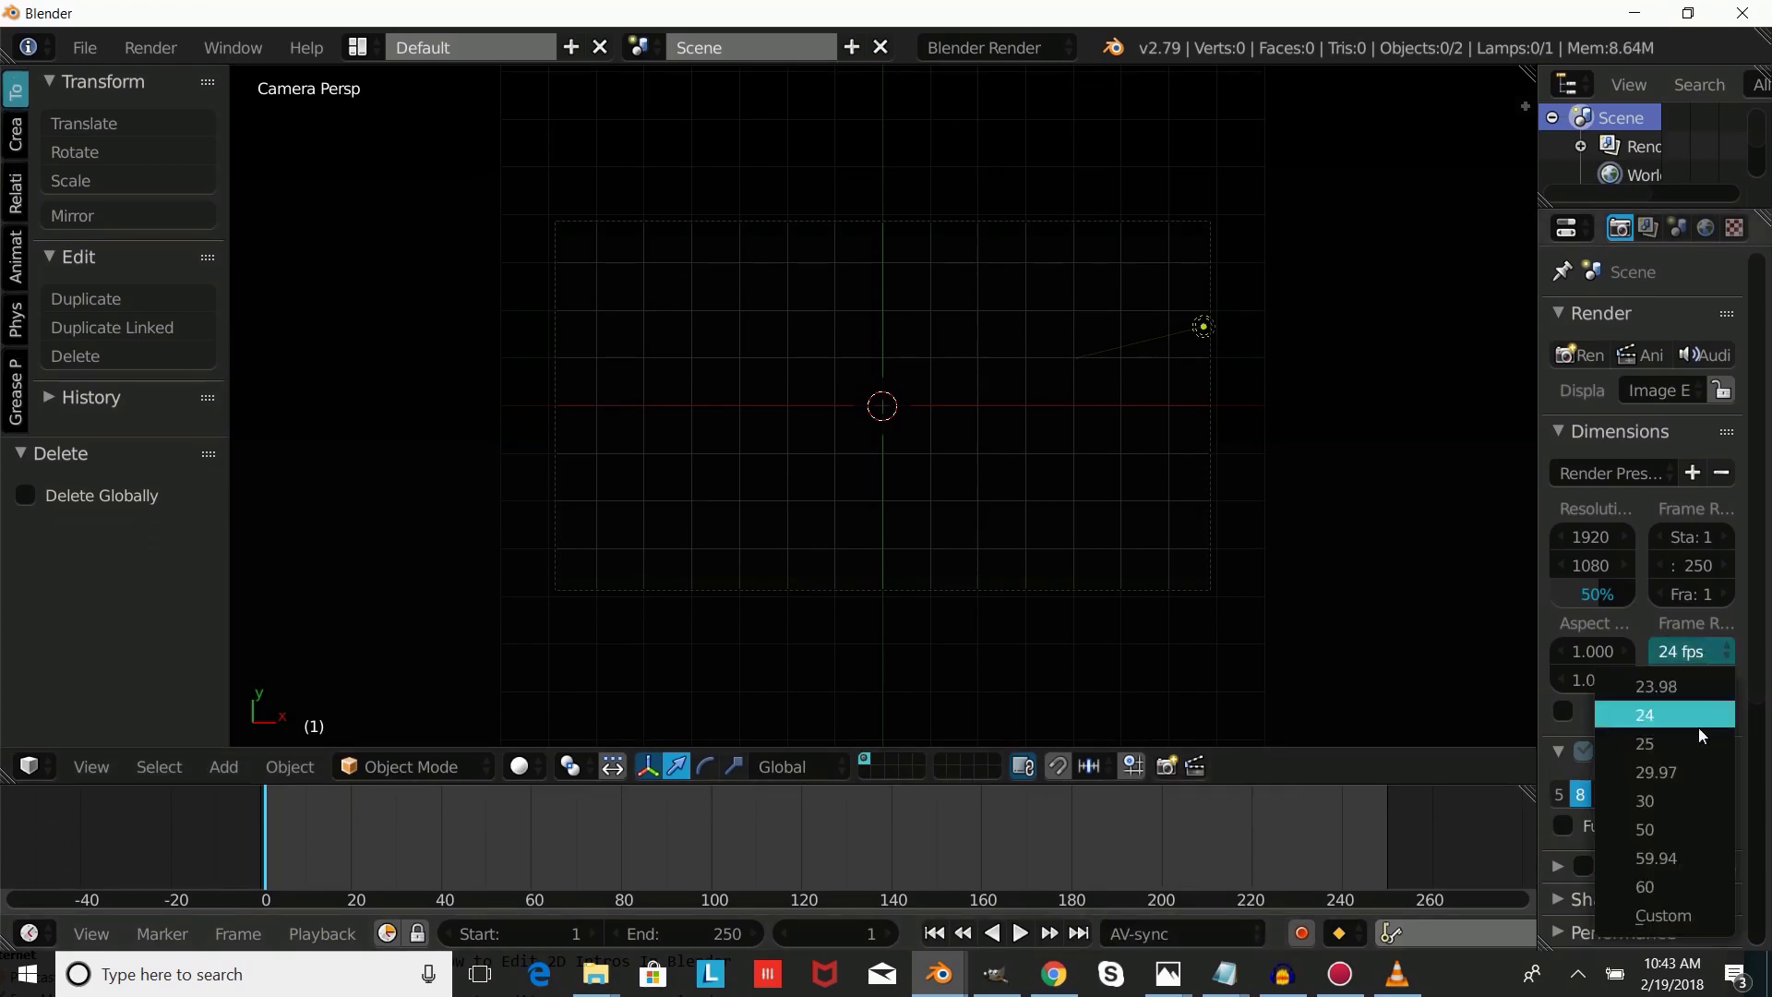
pyautogui.click(1662, 871)
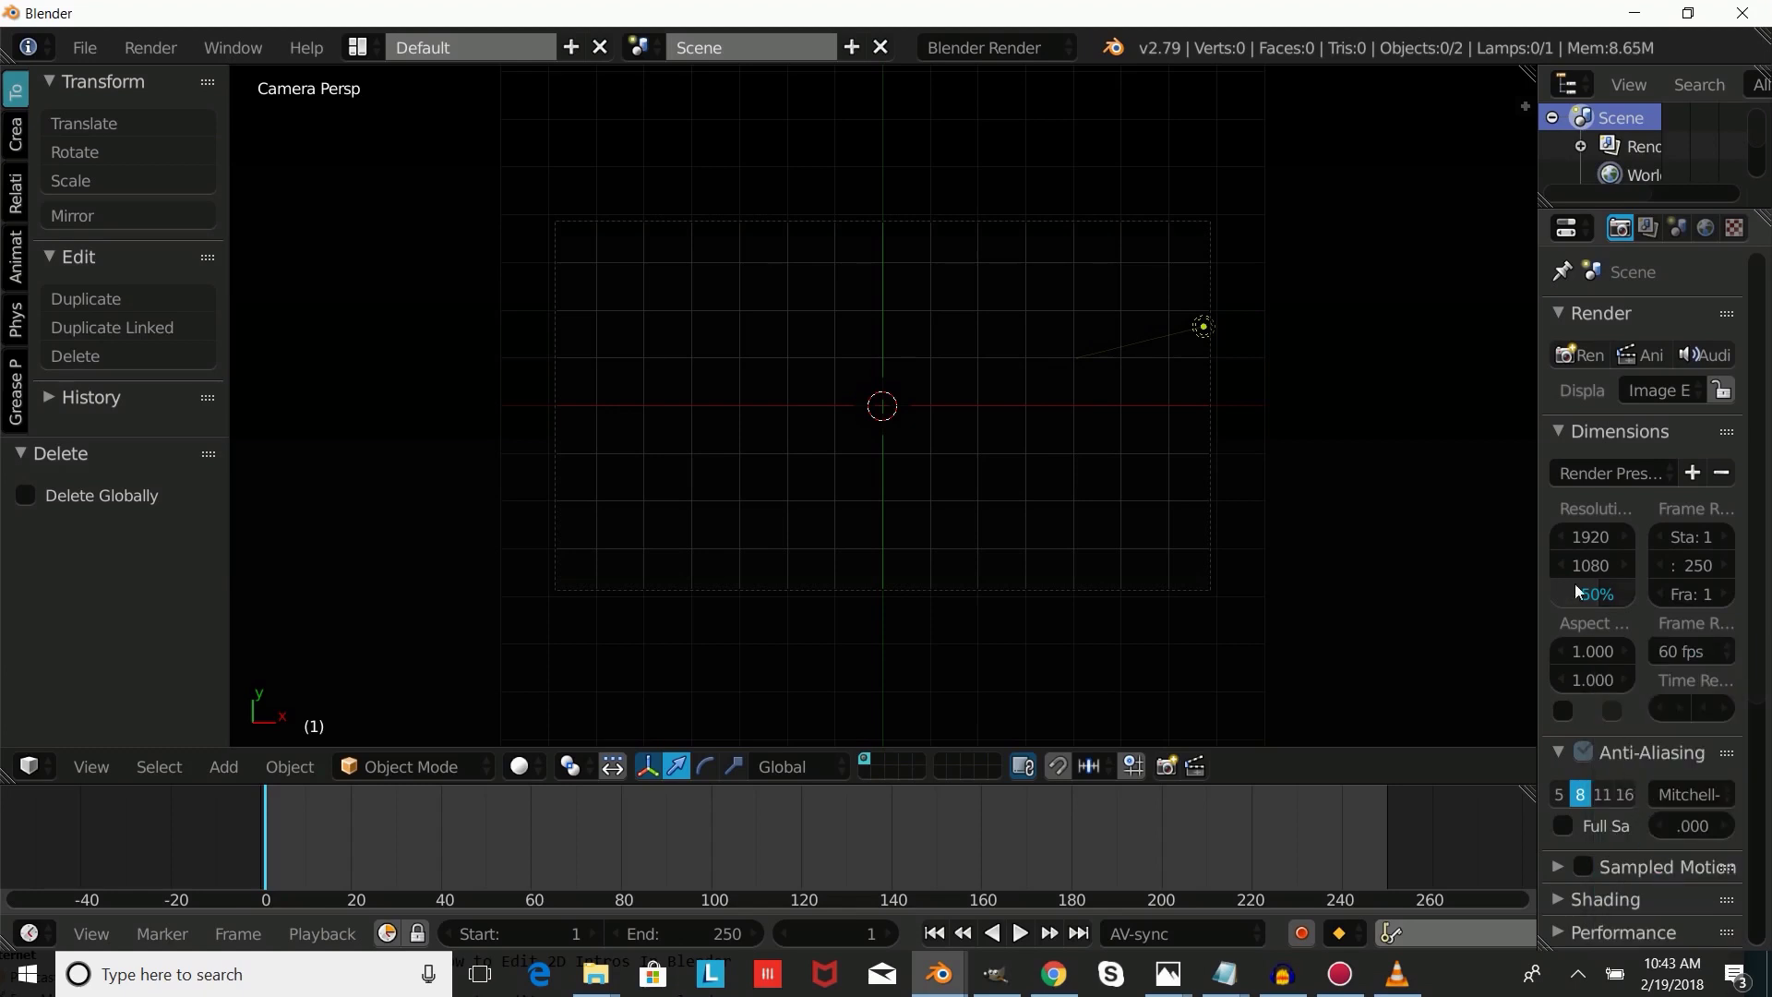
pyautogui.moveTo(1596, 594); pyautogui.dragTo(1635, 593)
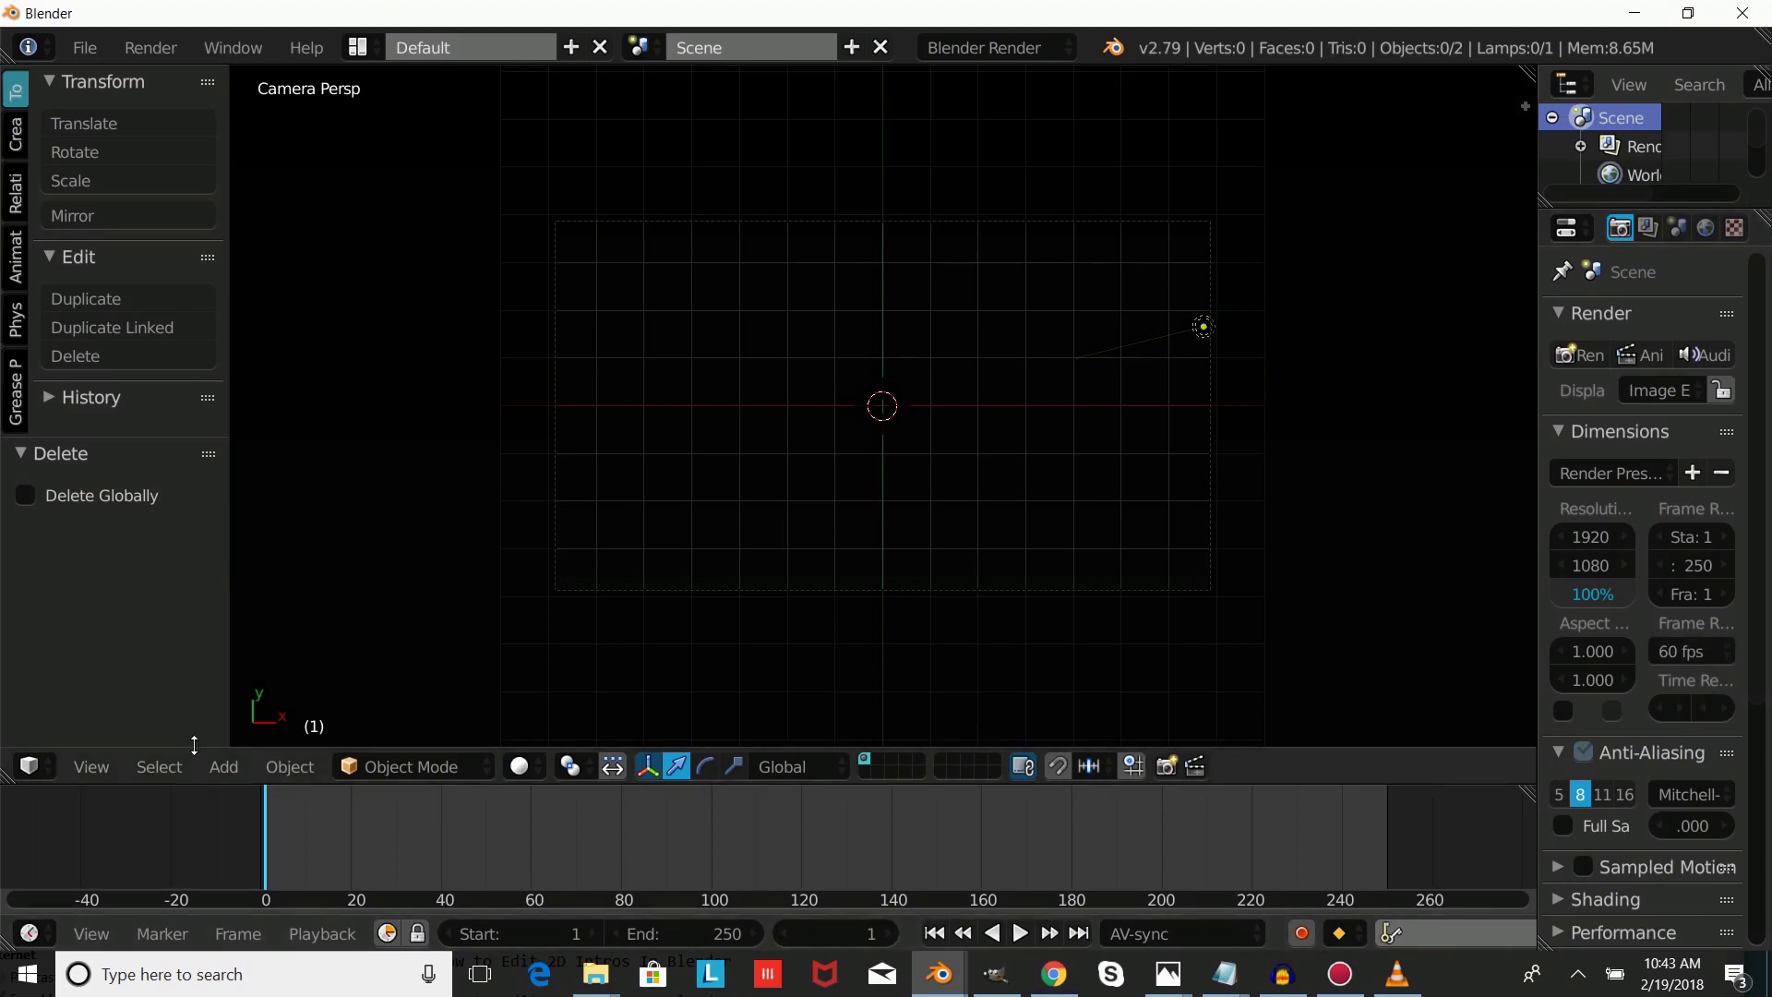
# Add a Bezier curve at the origin and straighten it by giving its points the Vector handle type.
pyautogui.click(214, 768)
pyautogui.moveTo(243, 707)
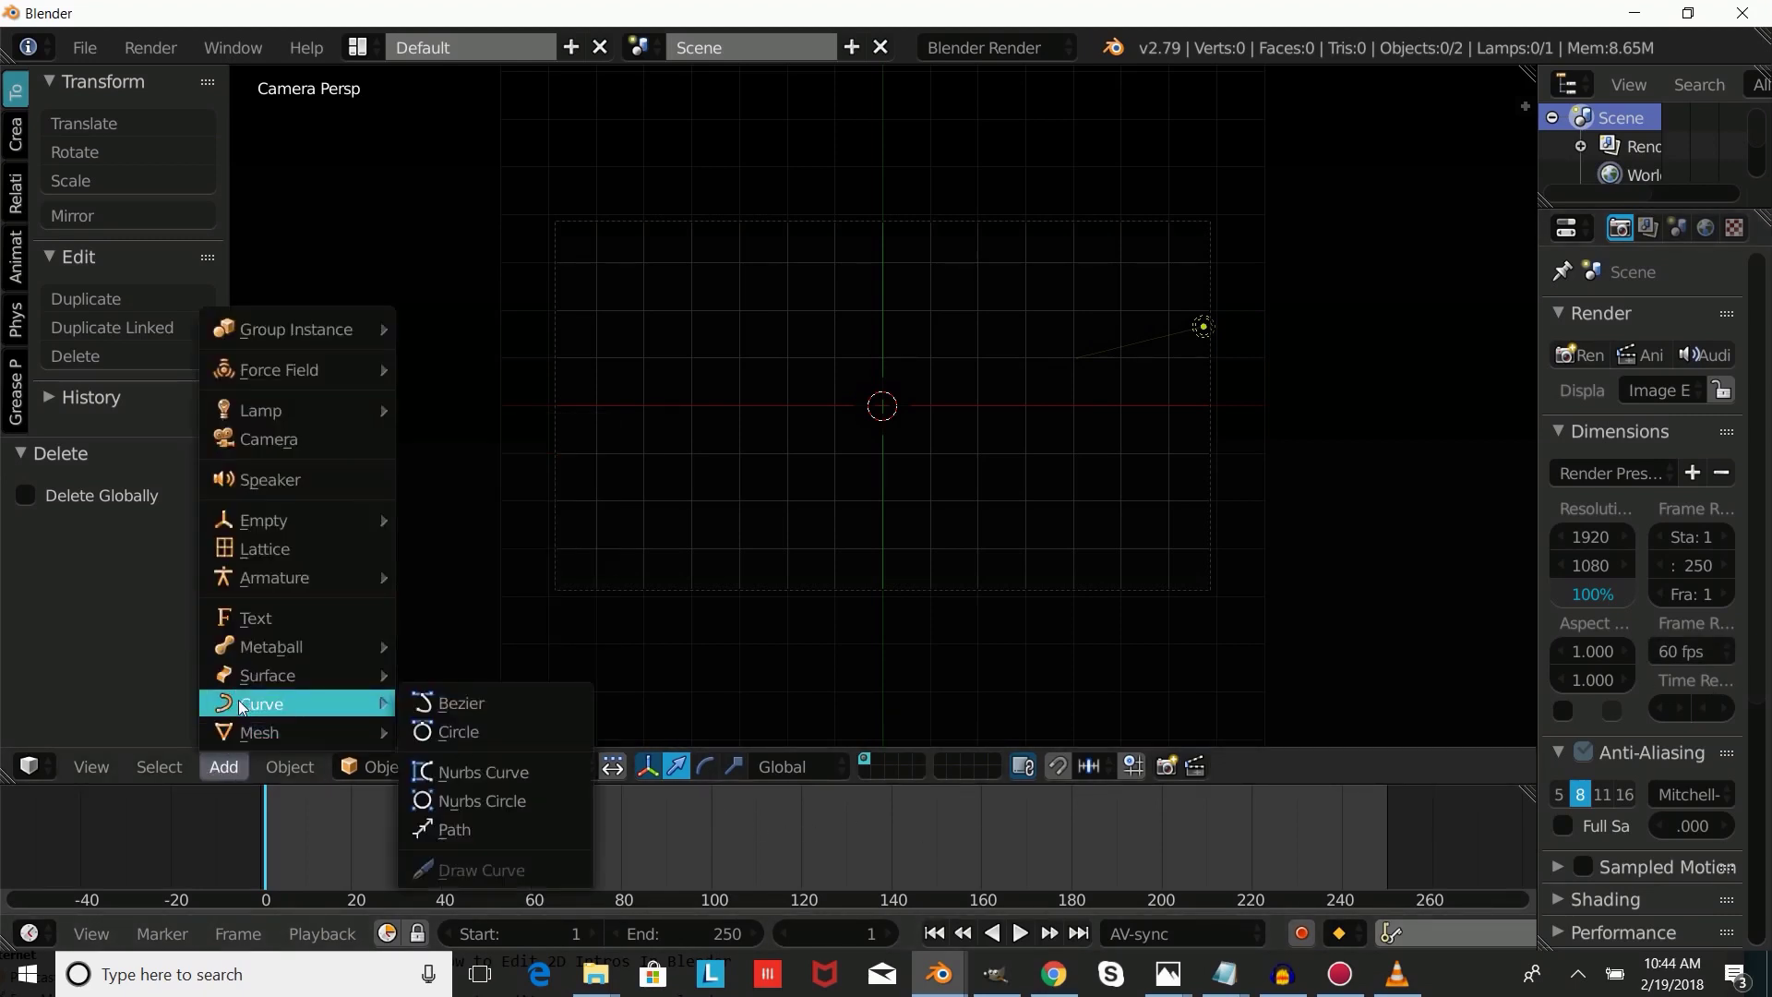
pyautogui.click(493, 700)
pyautogui.press('Tab')
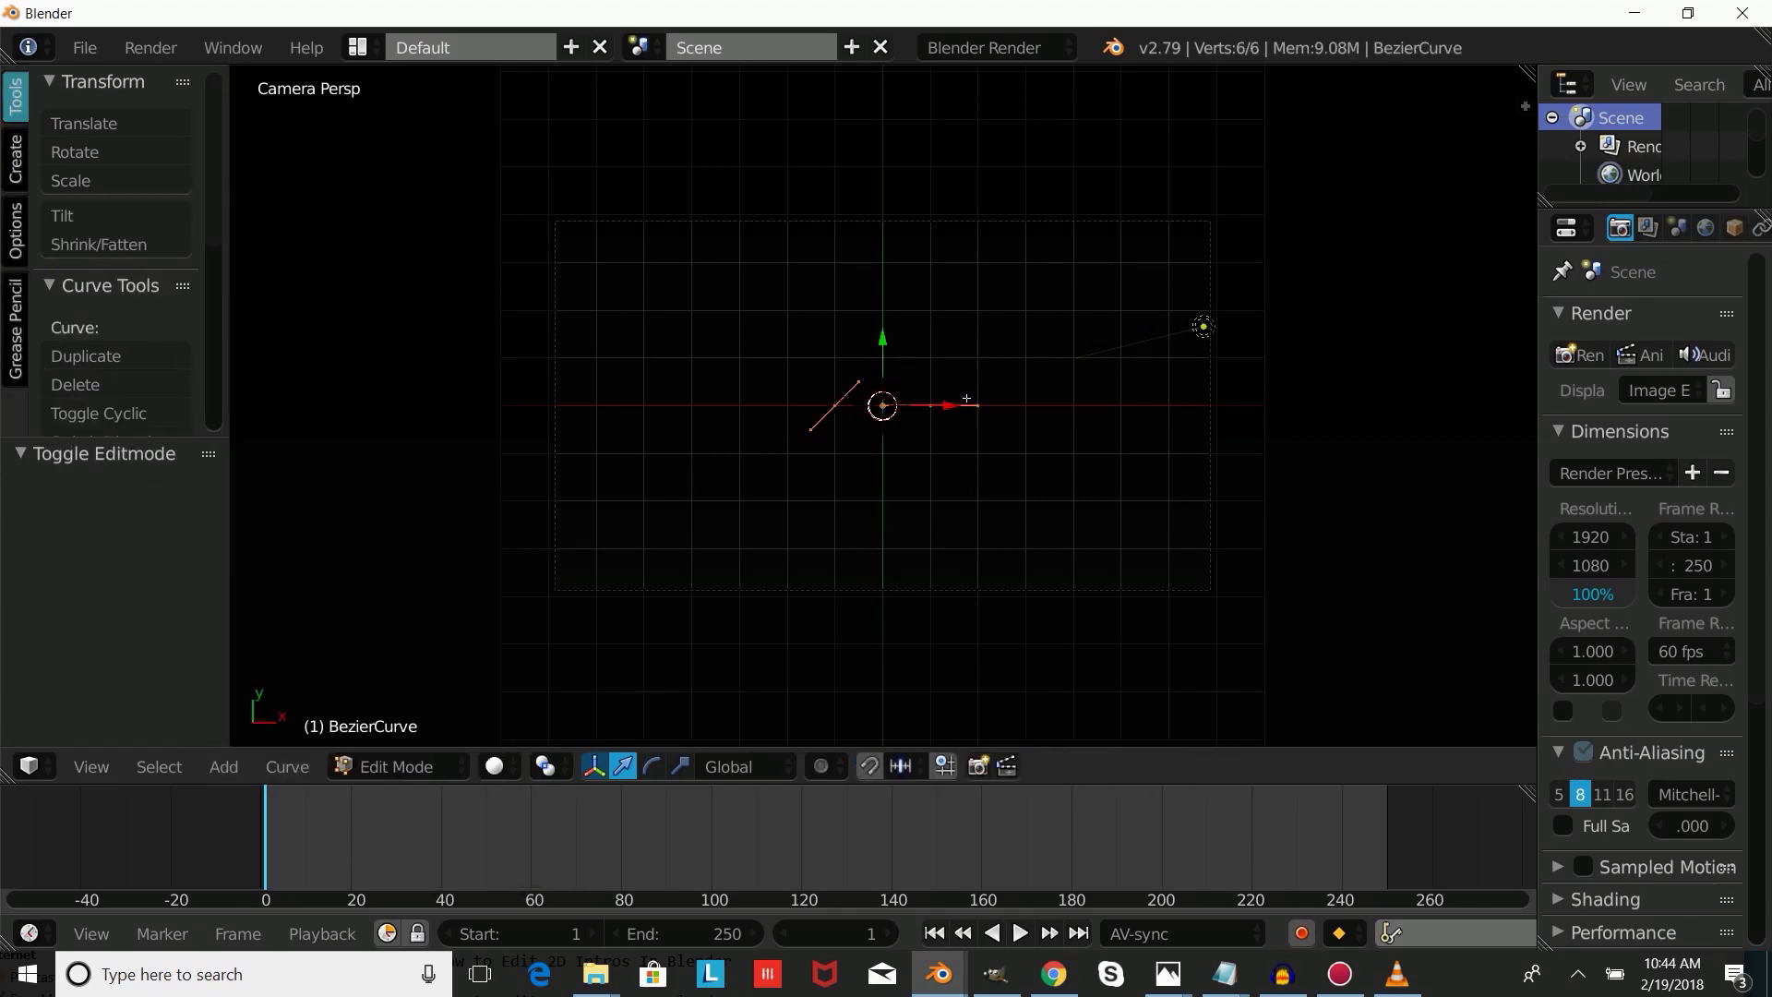
pyautogui.press('v')
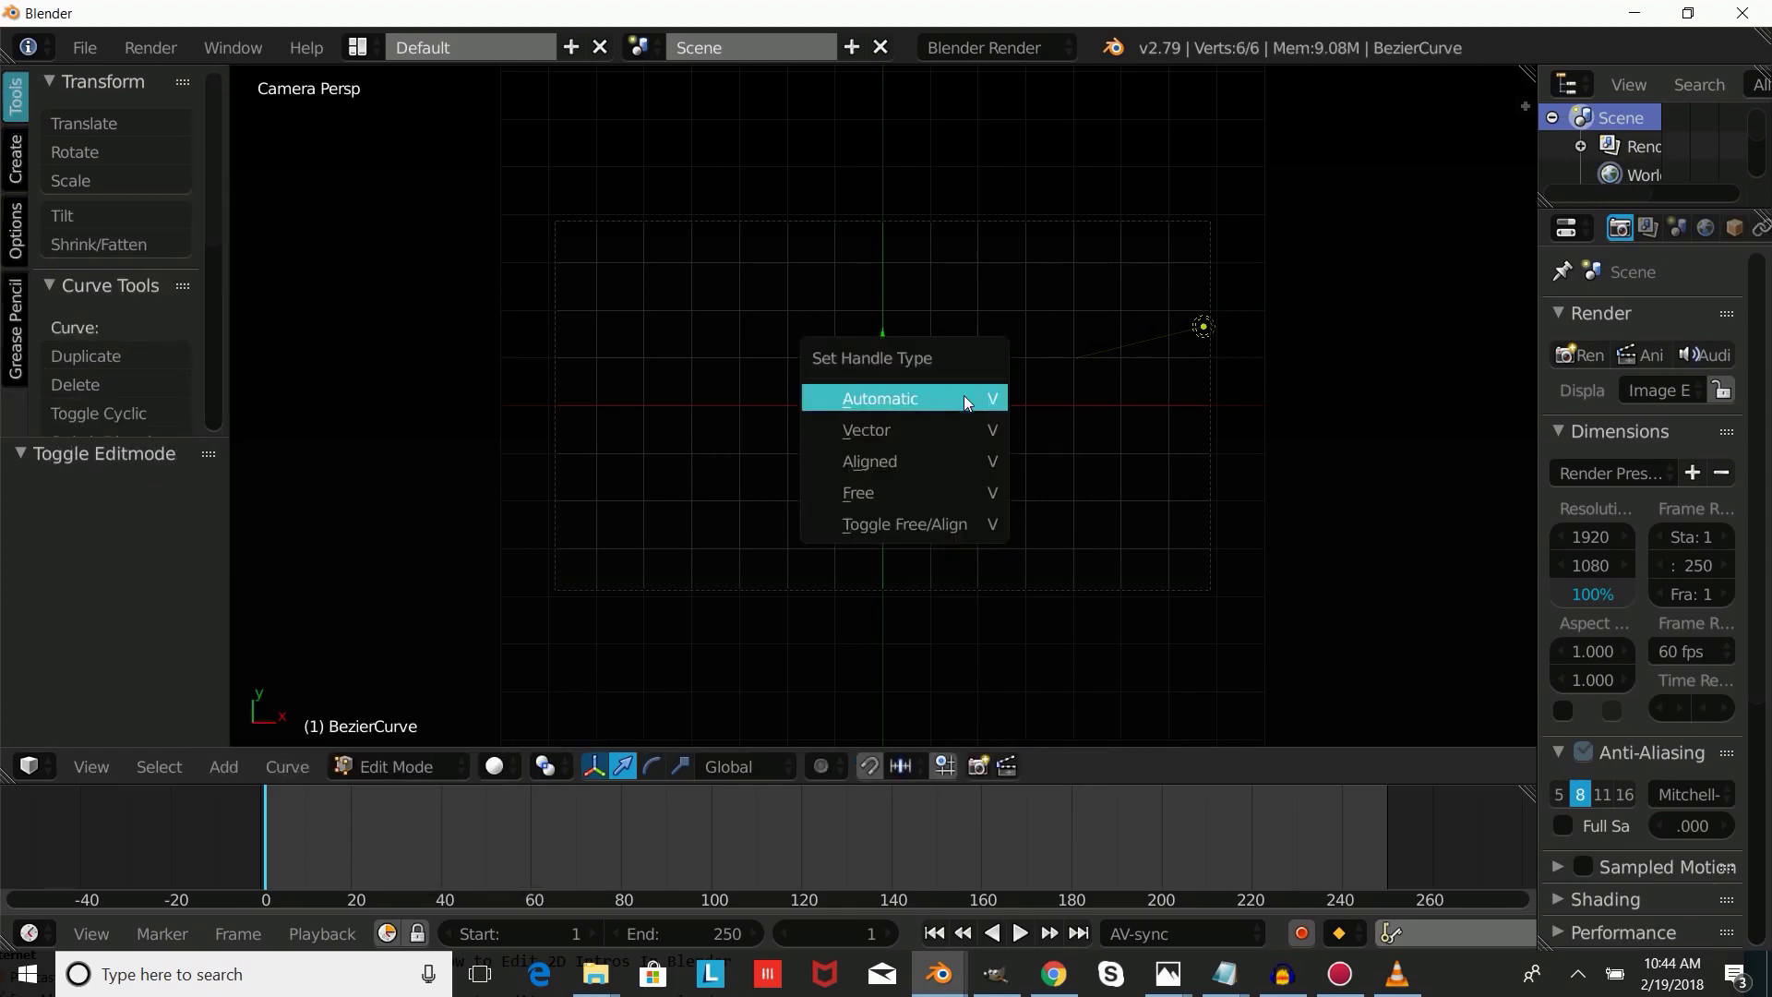
pyautogui.click(898, 431)
pyautogui.press('Tab')
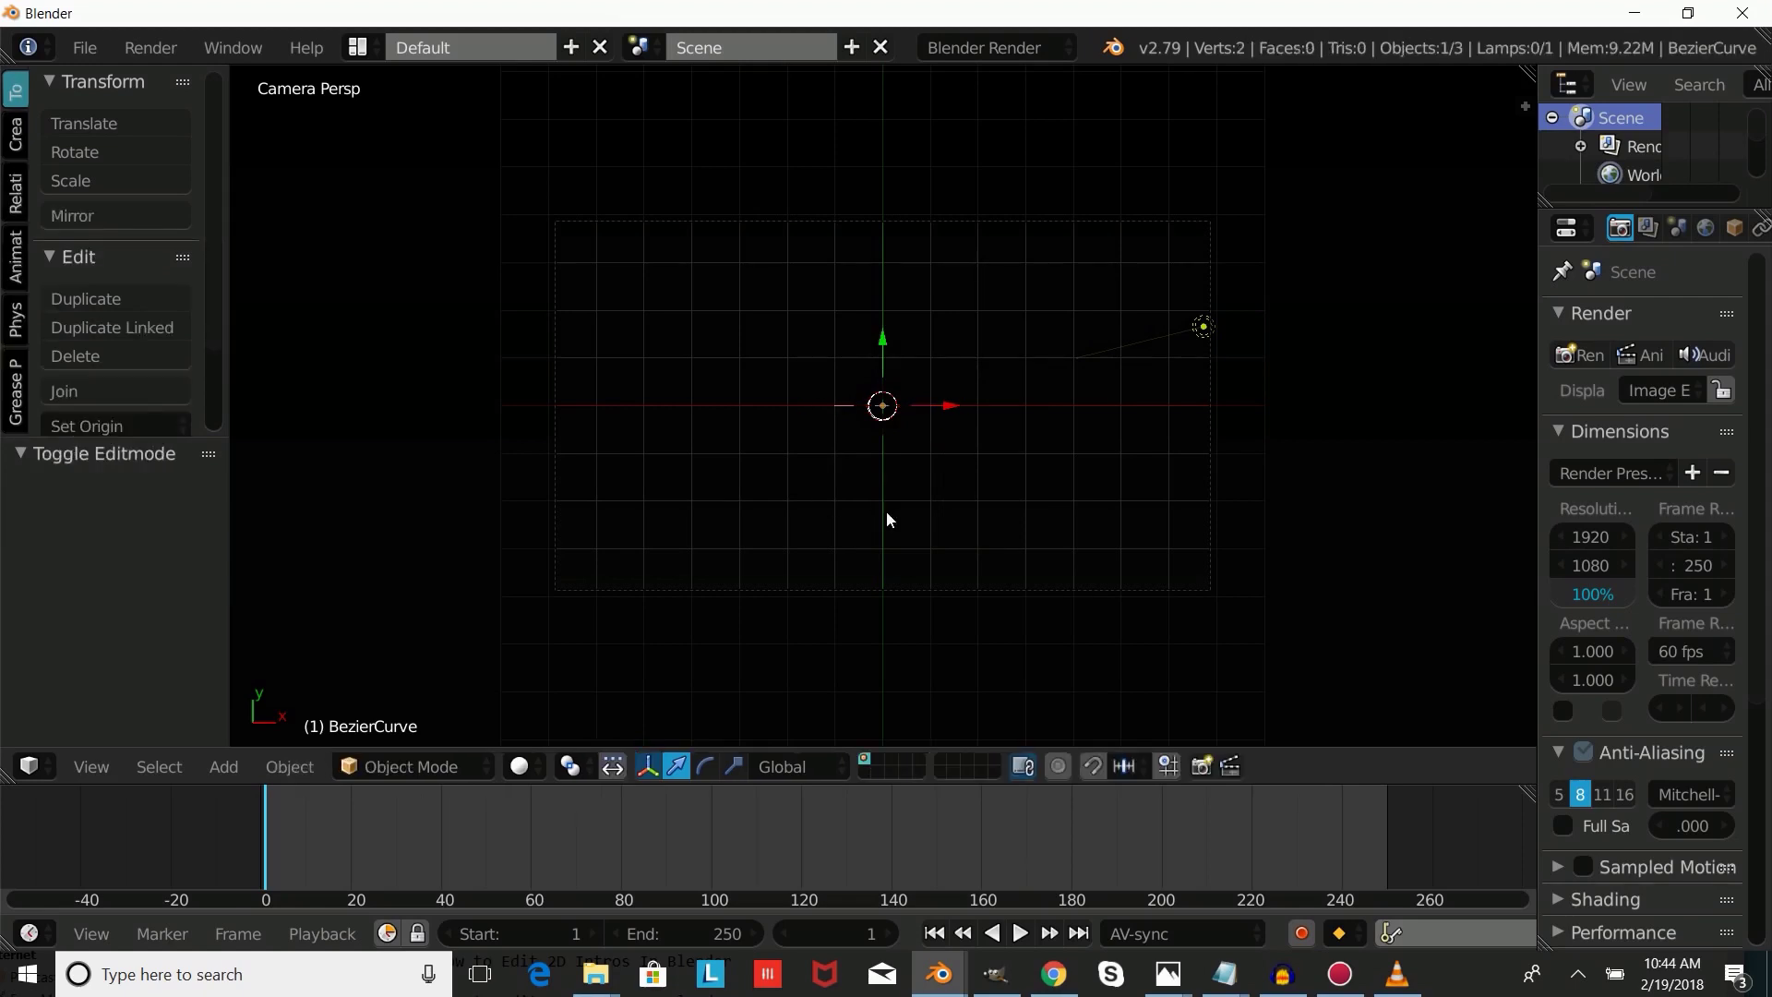
# Add a Bezier circle at the origin and scale it down uniformly to about 0.146.
pyautogui.click(225, 766)
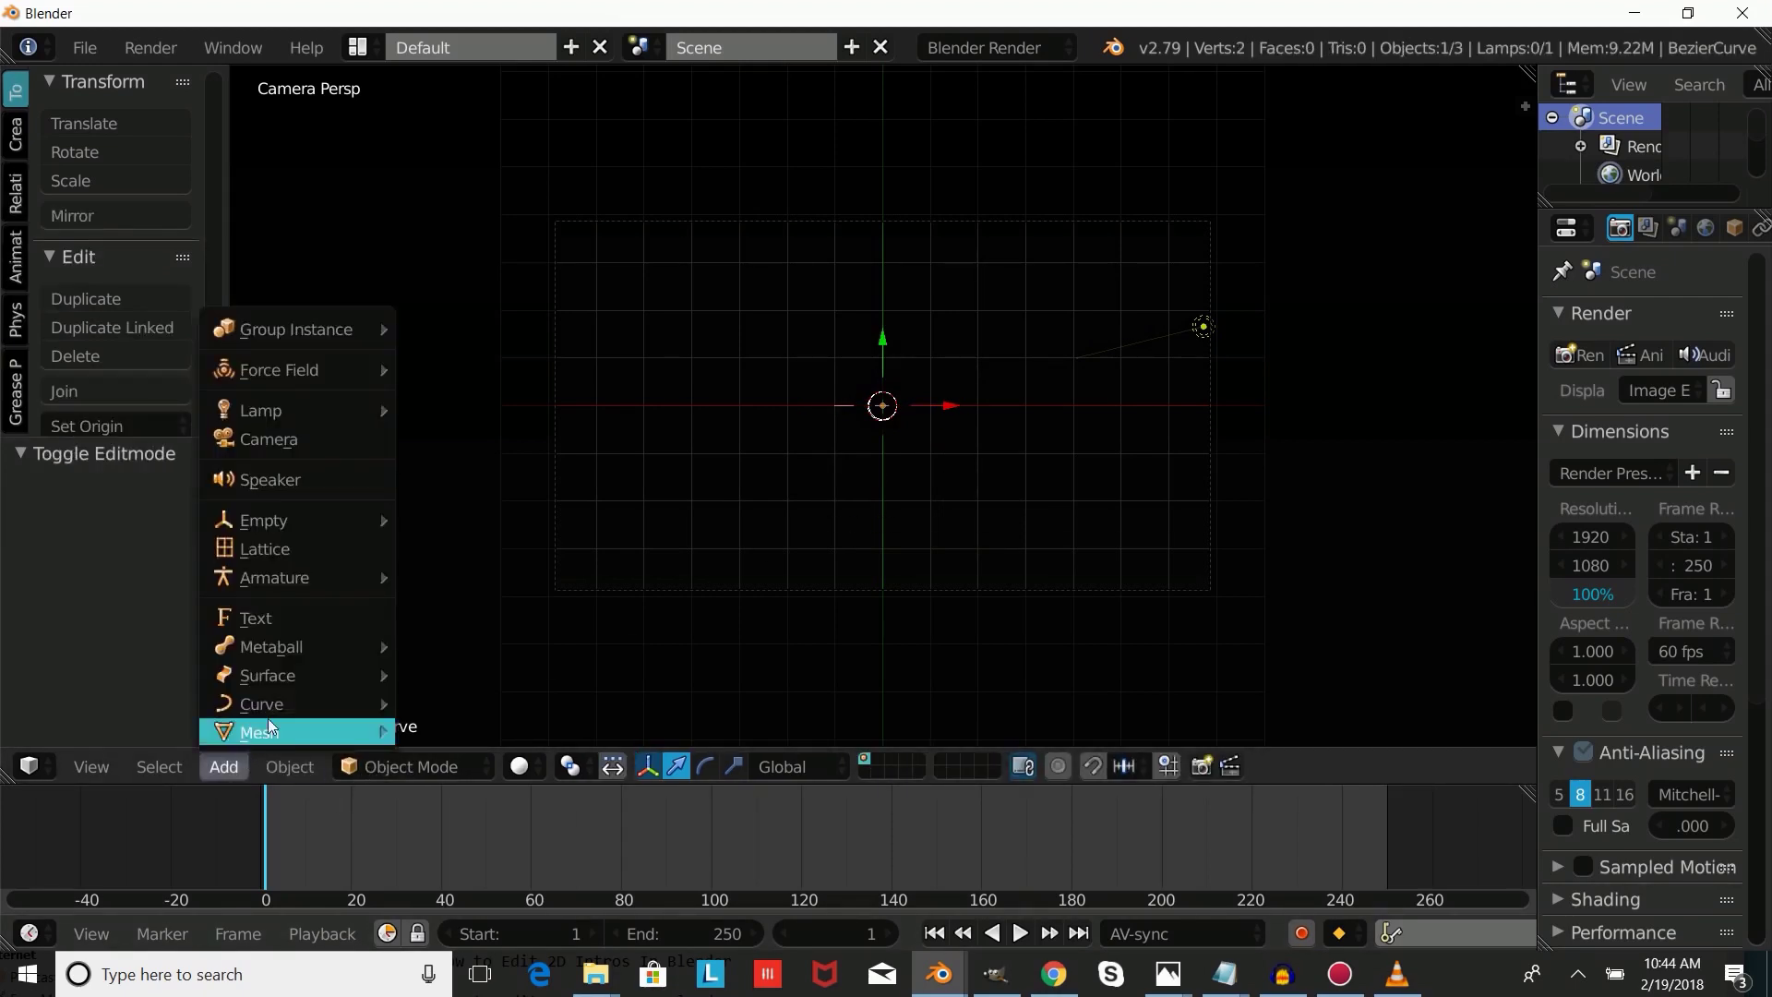
pyautogui.moveTo(280, 705)
pyautogui.click(467, 734)
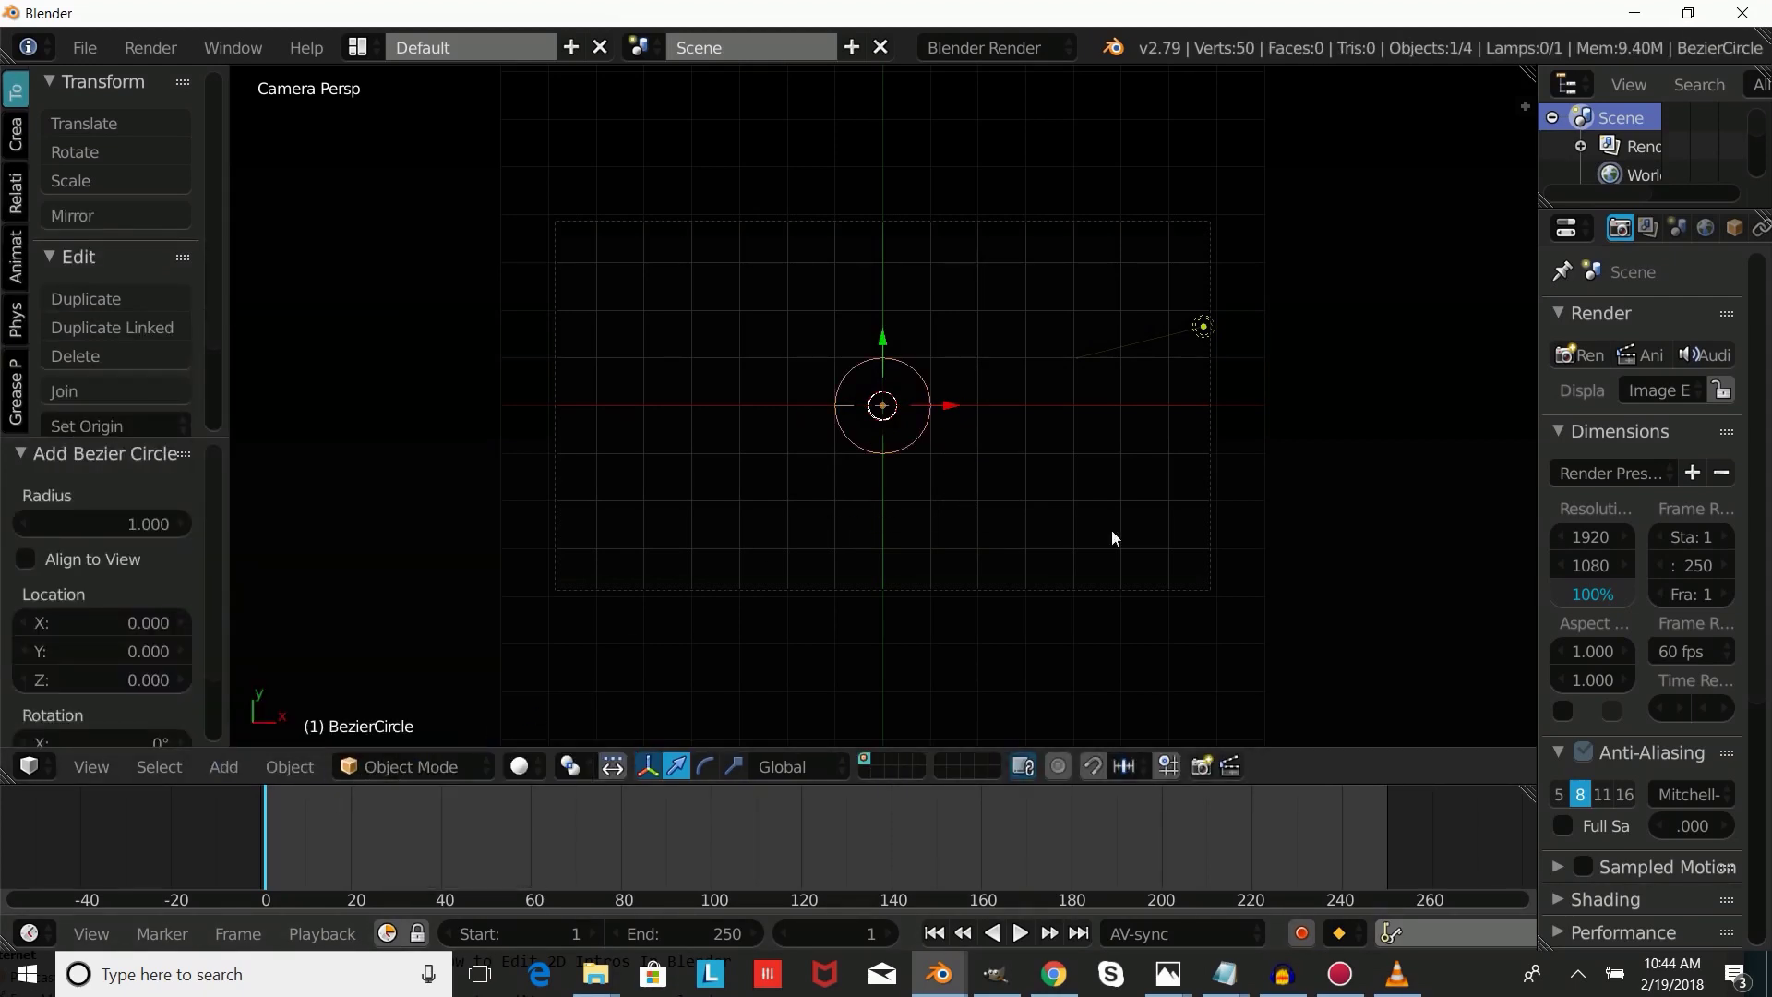
pyautogui.press('s')
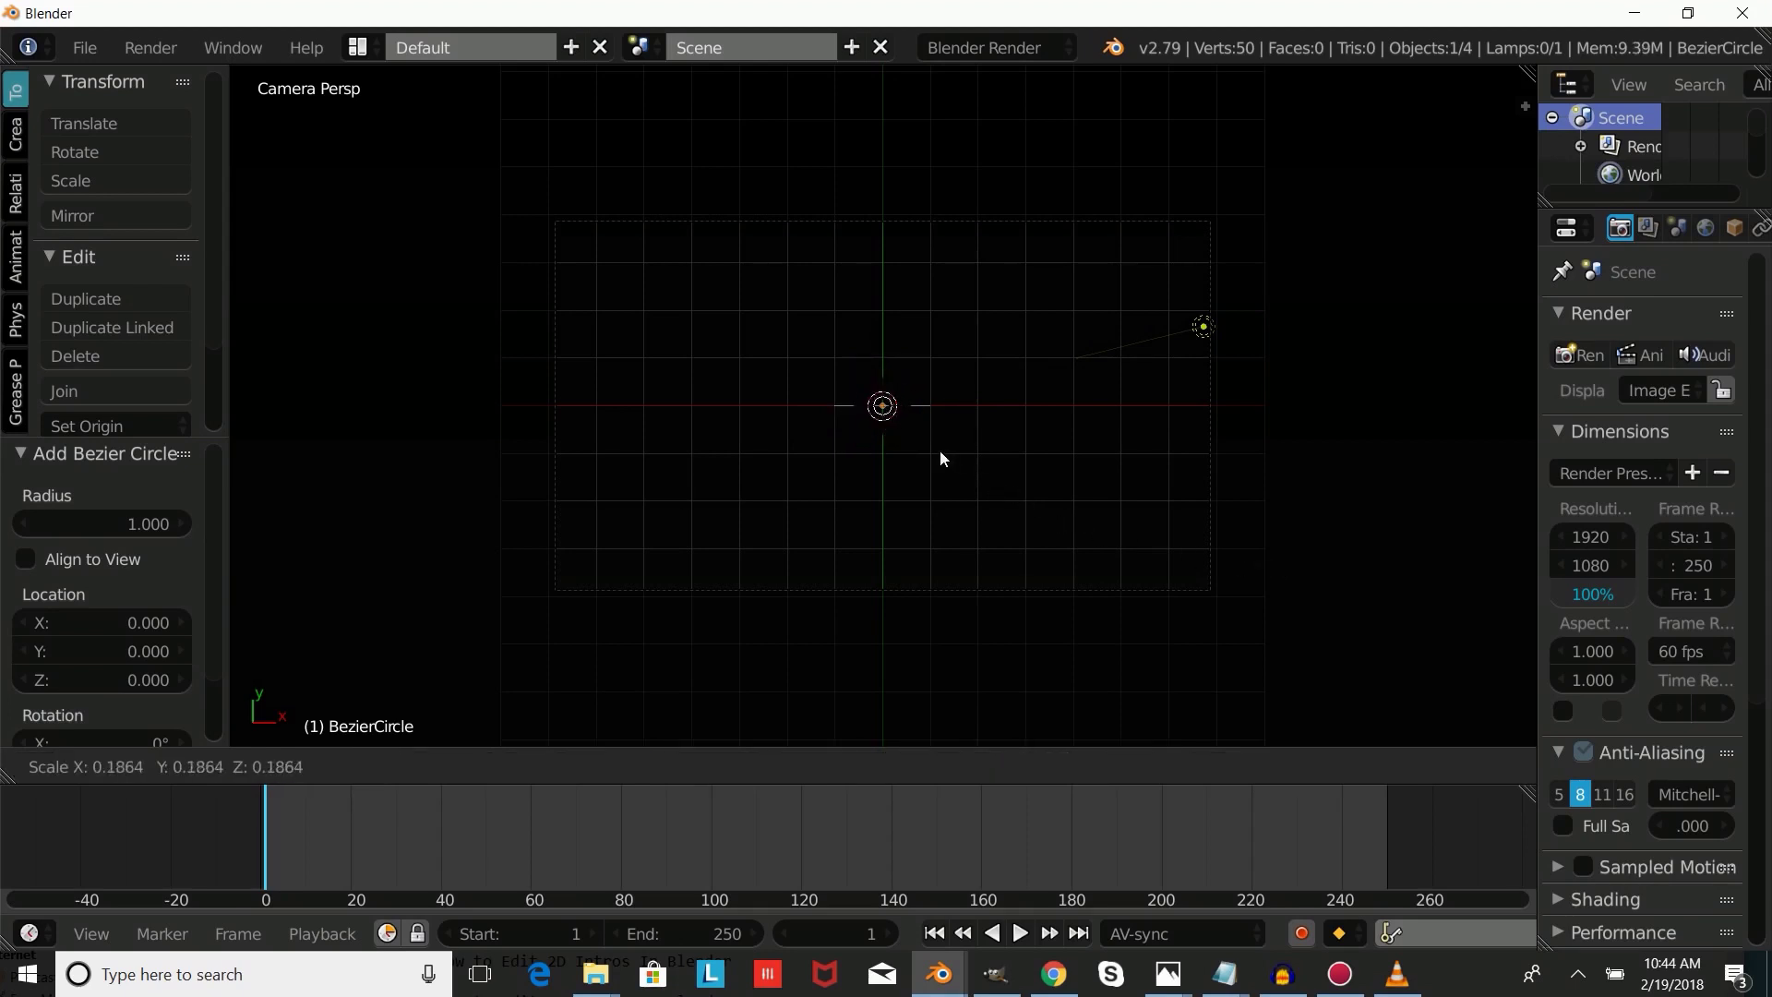
pyautogui.click(932, 442)
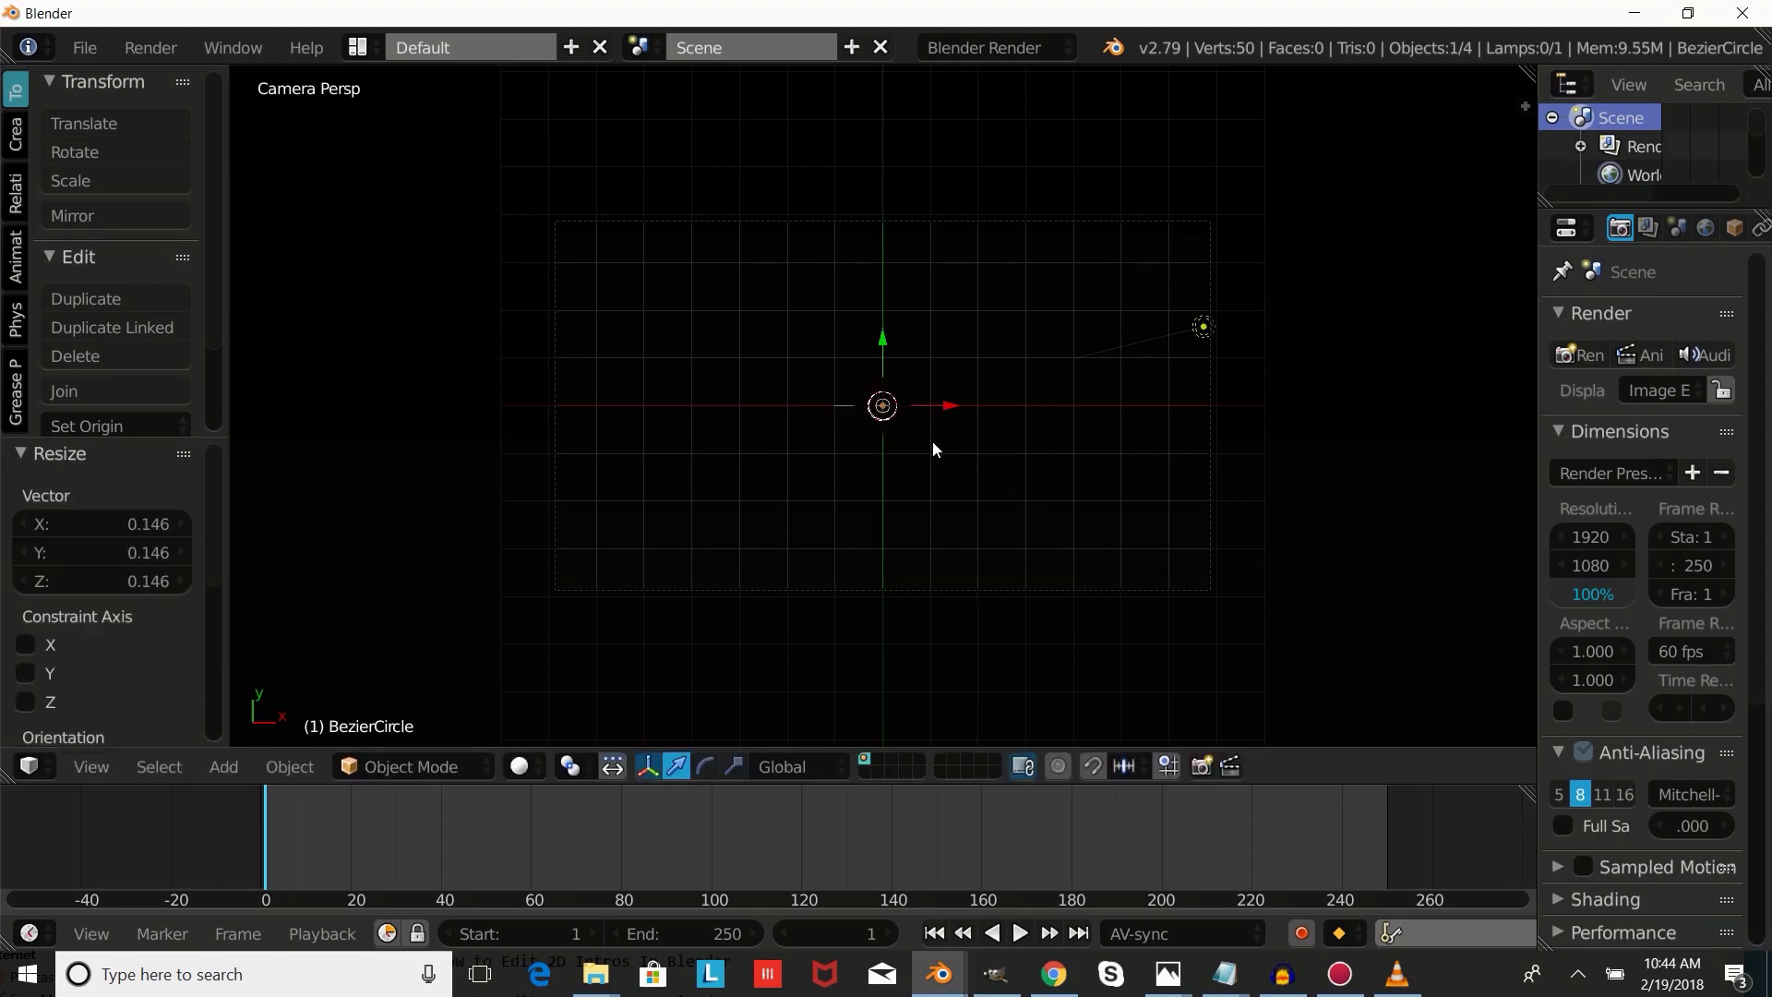
# Assign the small Bezier circle as the bevel object of the straight Bezier curve.
pyautogui.rightClick(840, 406)
pyautogui.scroll(-5, 1662, 227)
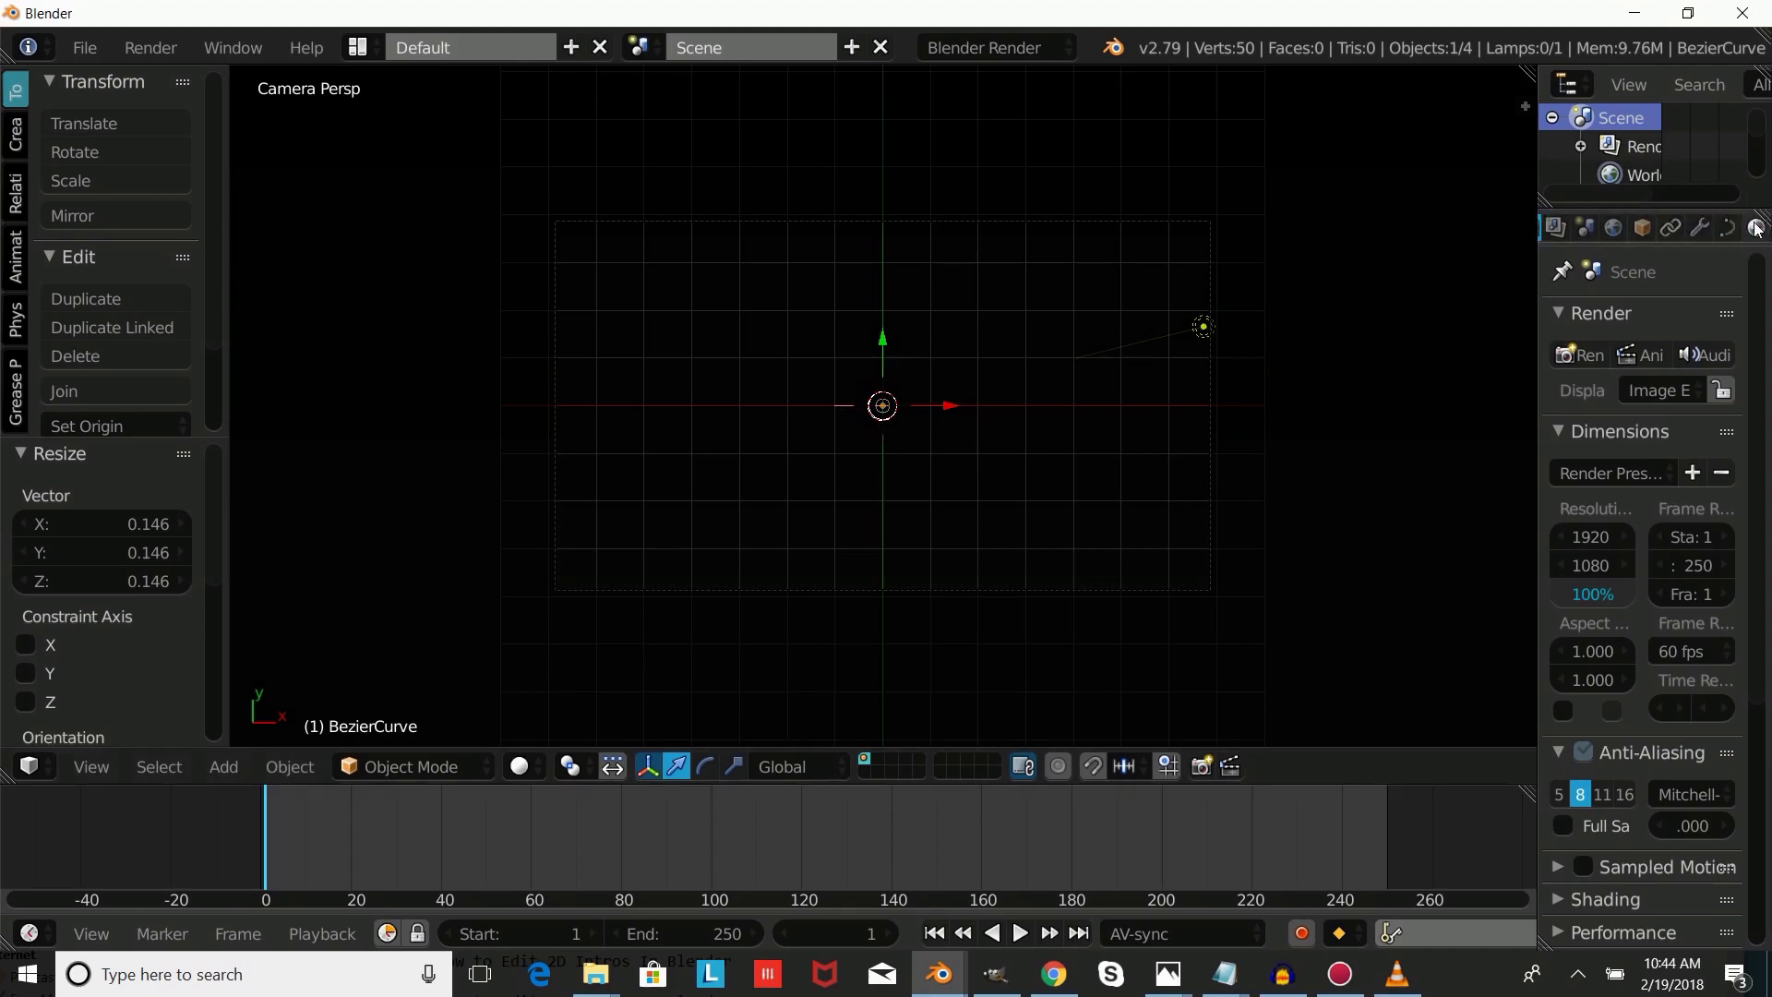
pyautogui.click(1691, 227)
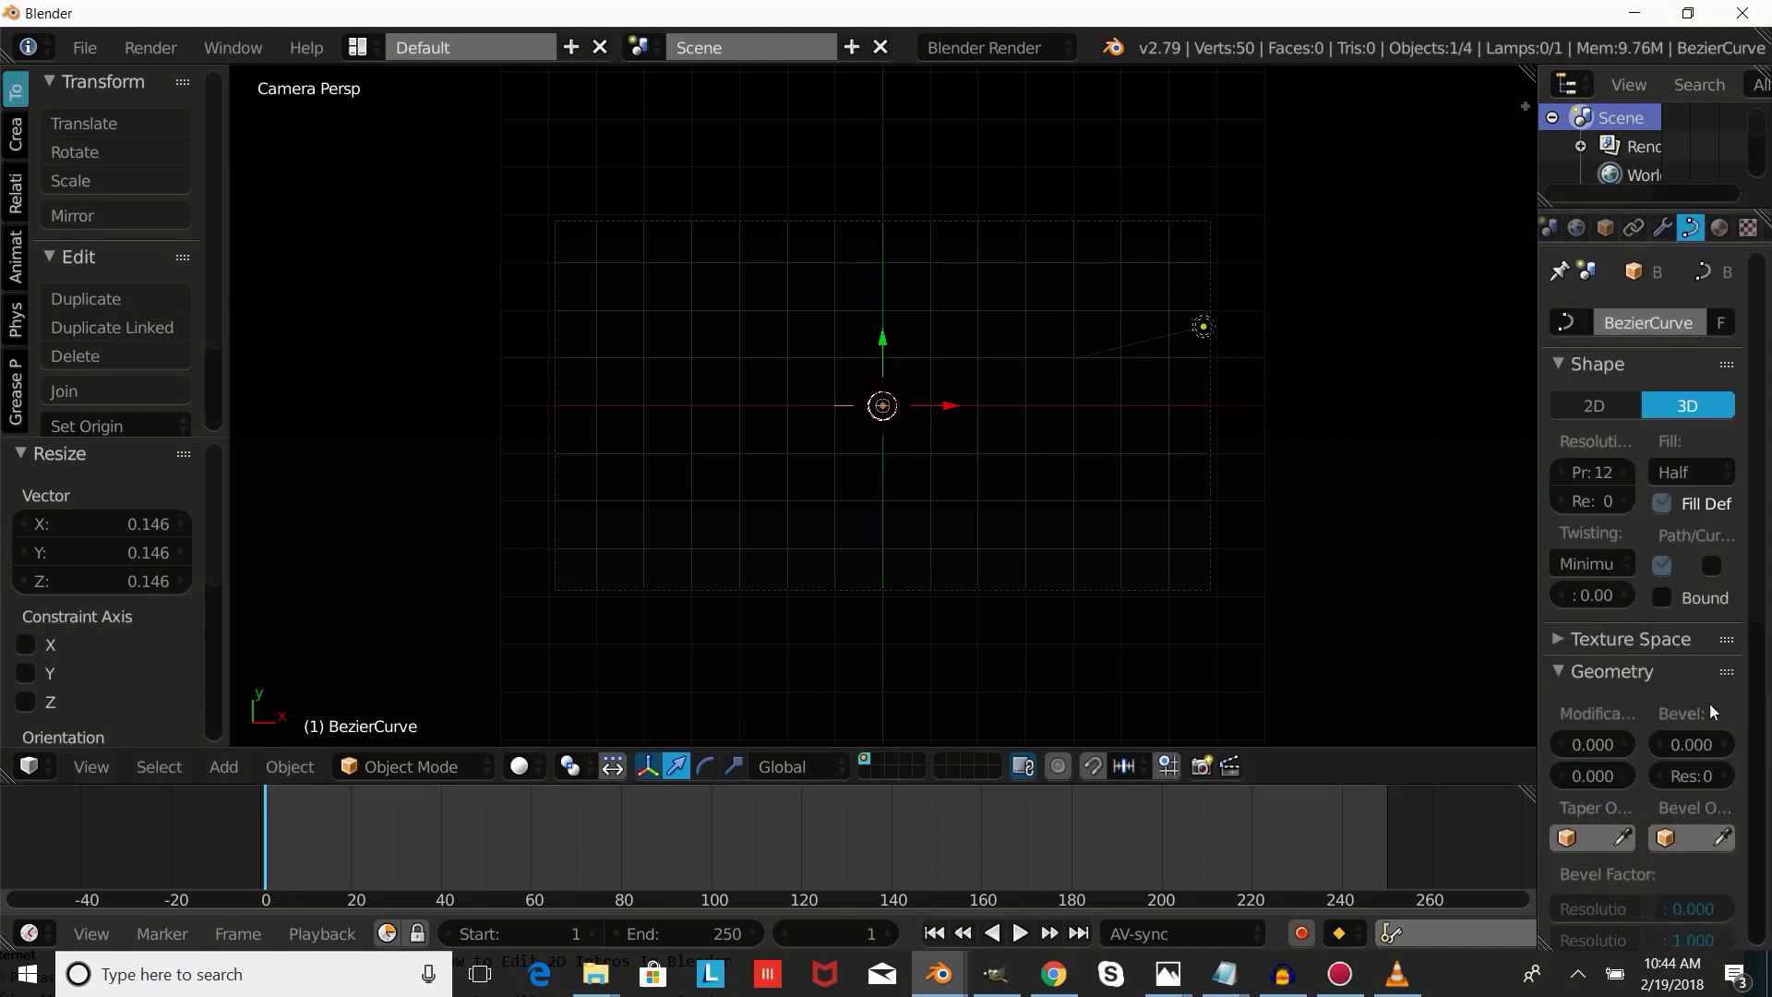
pyautogui.scroll(-3, 1709, 703)
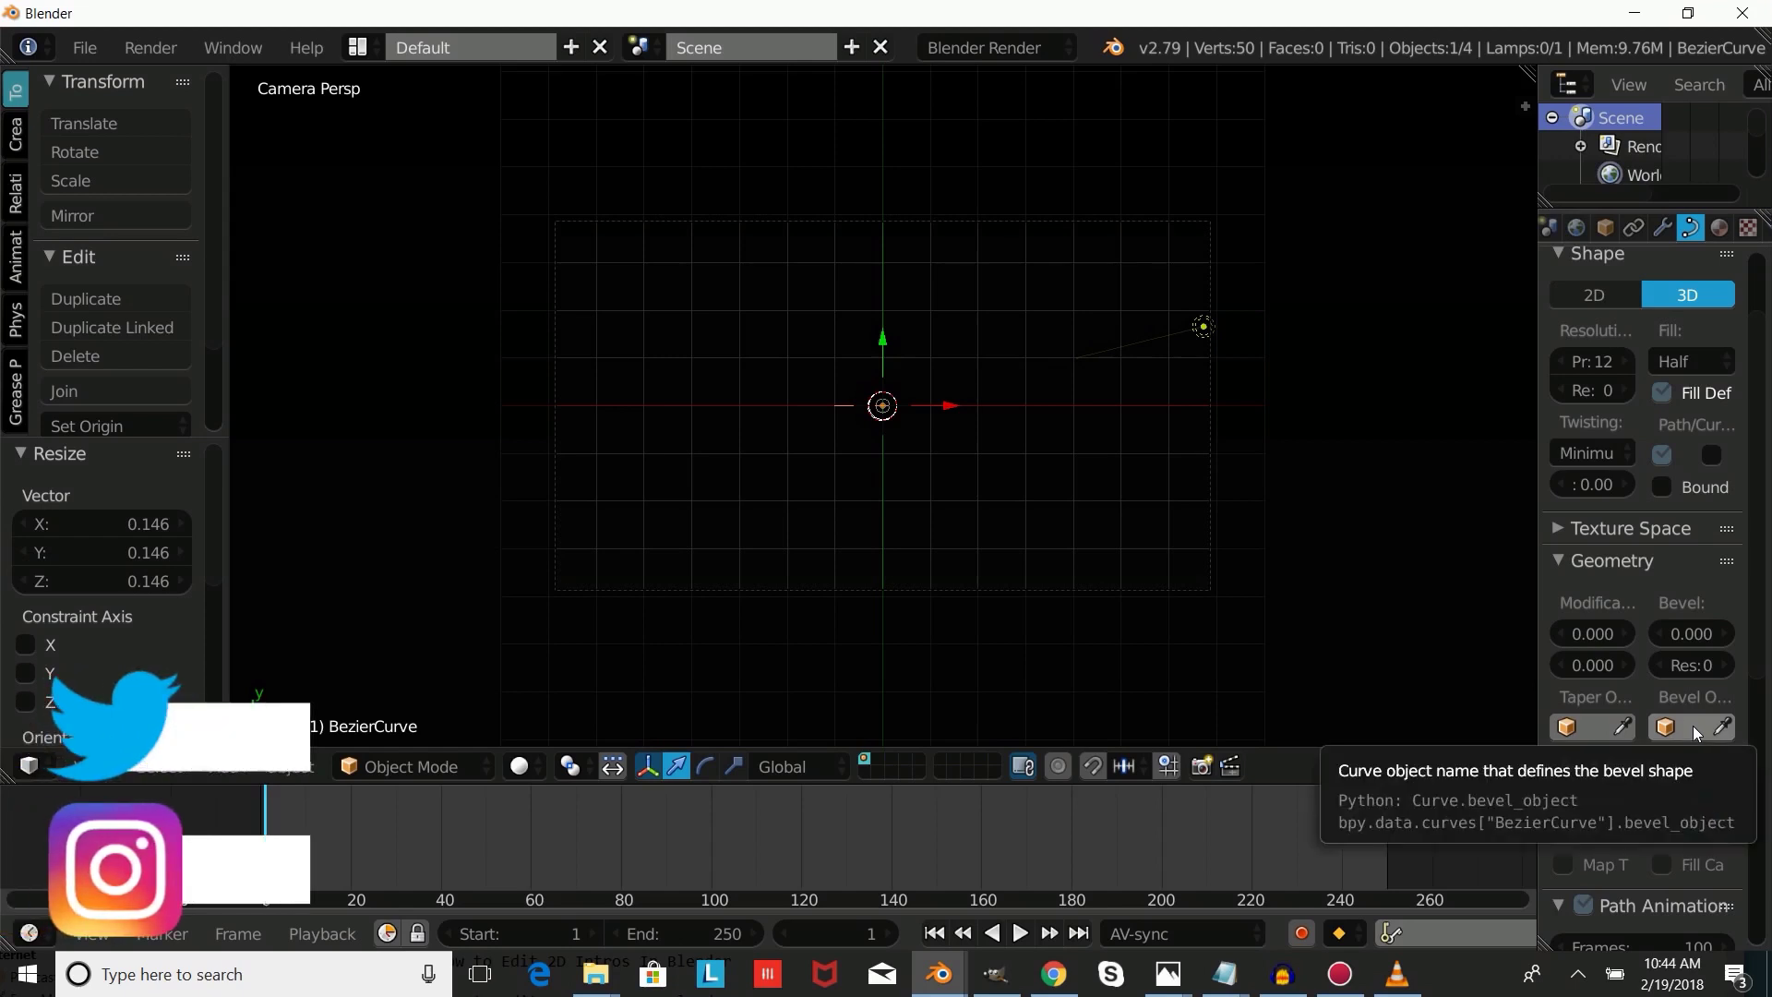
pyautogui.click(1693, 725)
pyautogui.click(1510, 430)
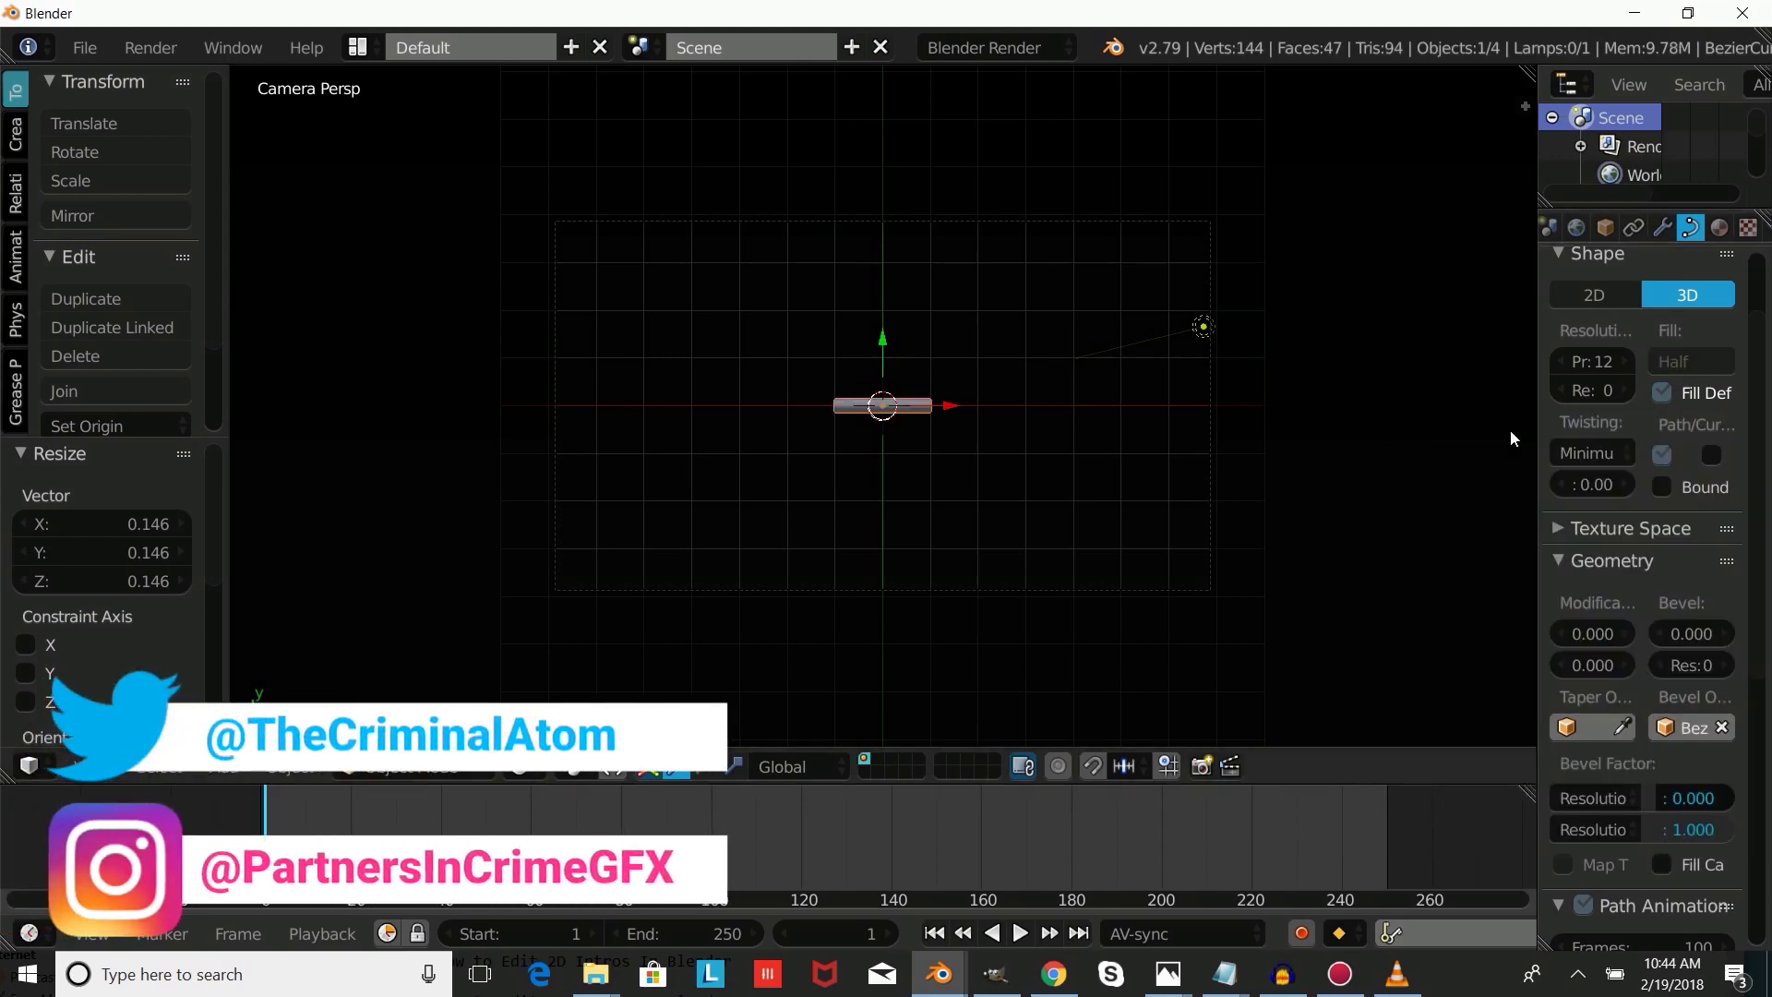
# Duplicate the small Bezier circle and move the copy about -7.64 along X, outside the camera frame.
pyautogui.hotkey('ctrl', 'z')
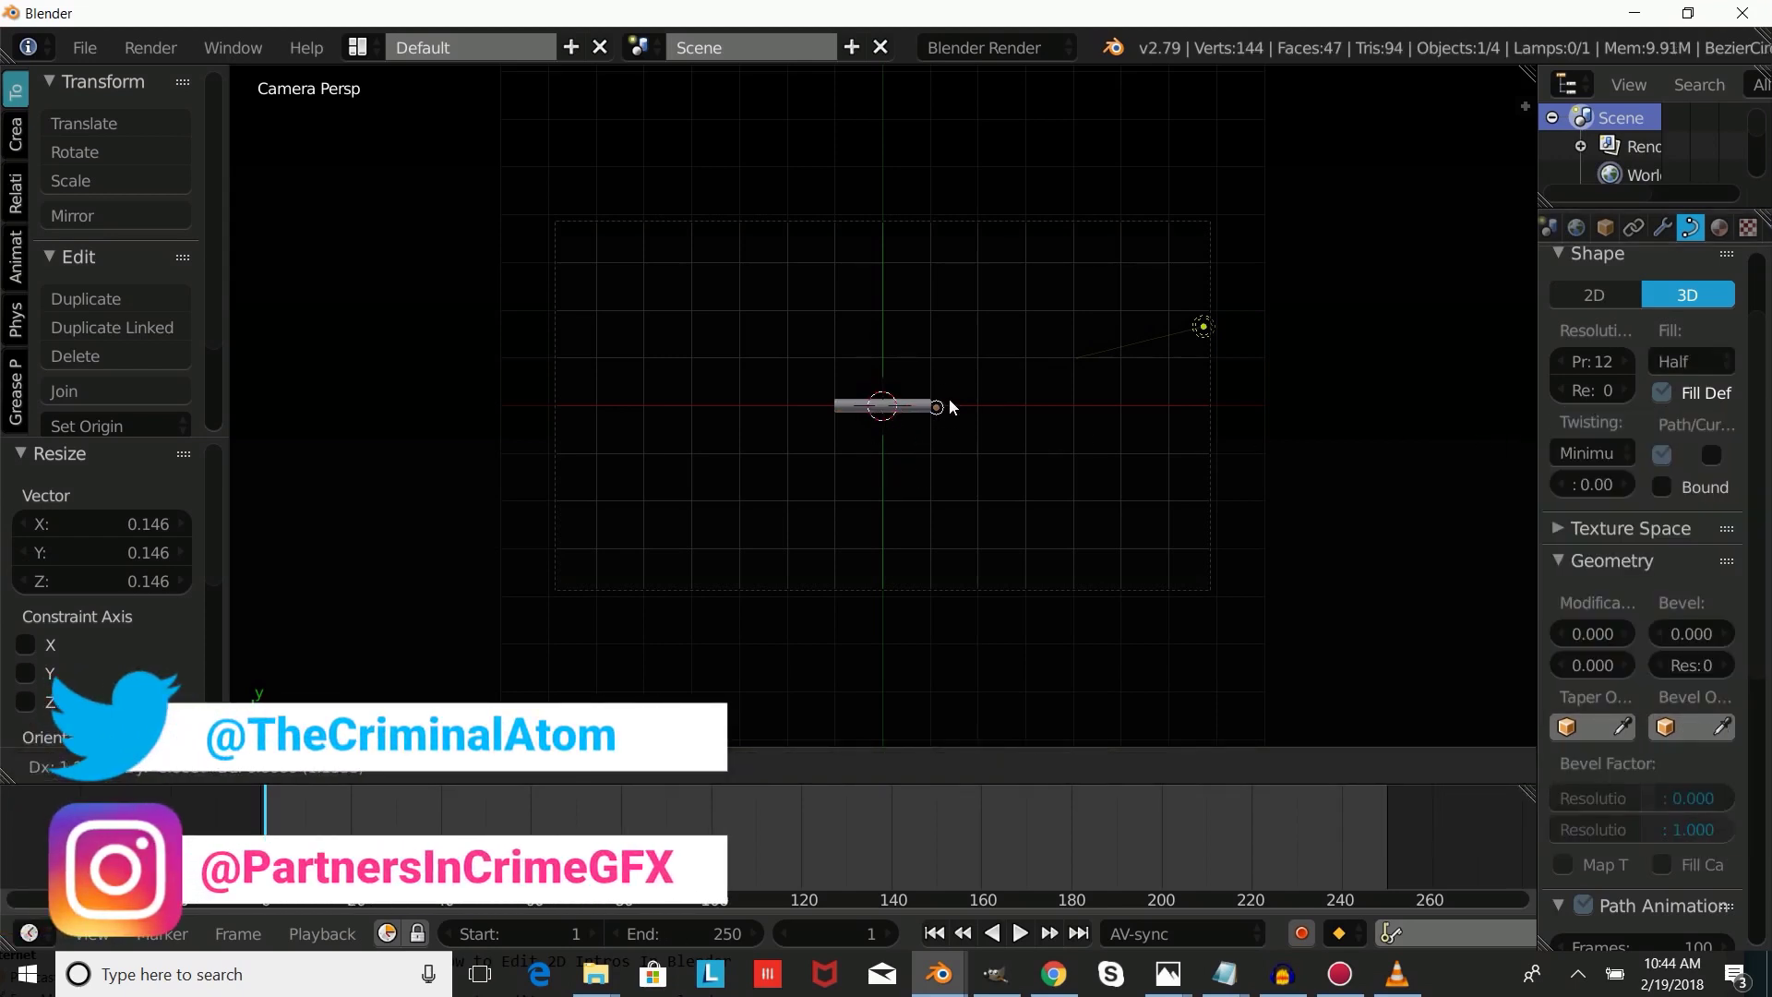
pyautogui.hotkey('shift', 'd')
pyautogui.rightClick(939, 357)
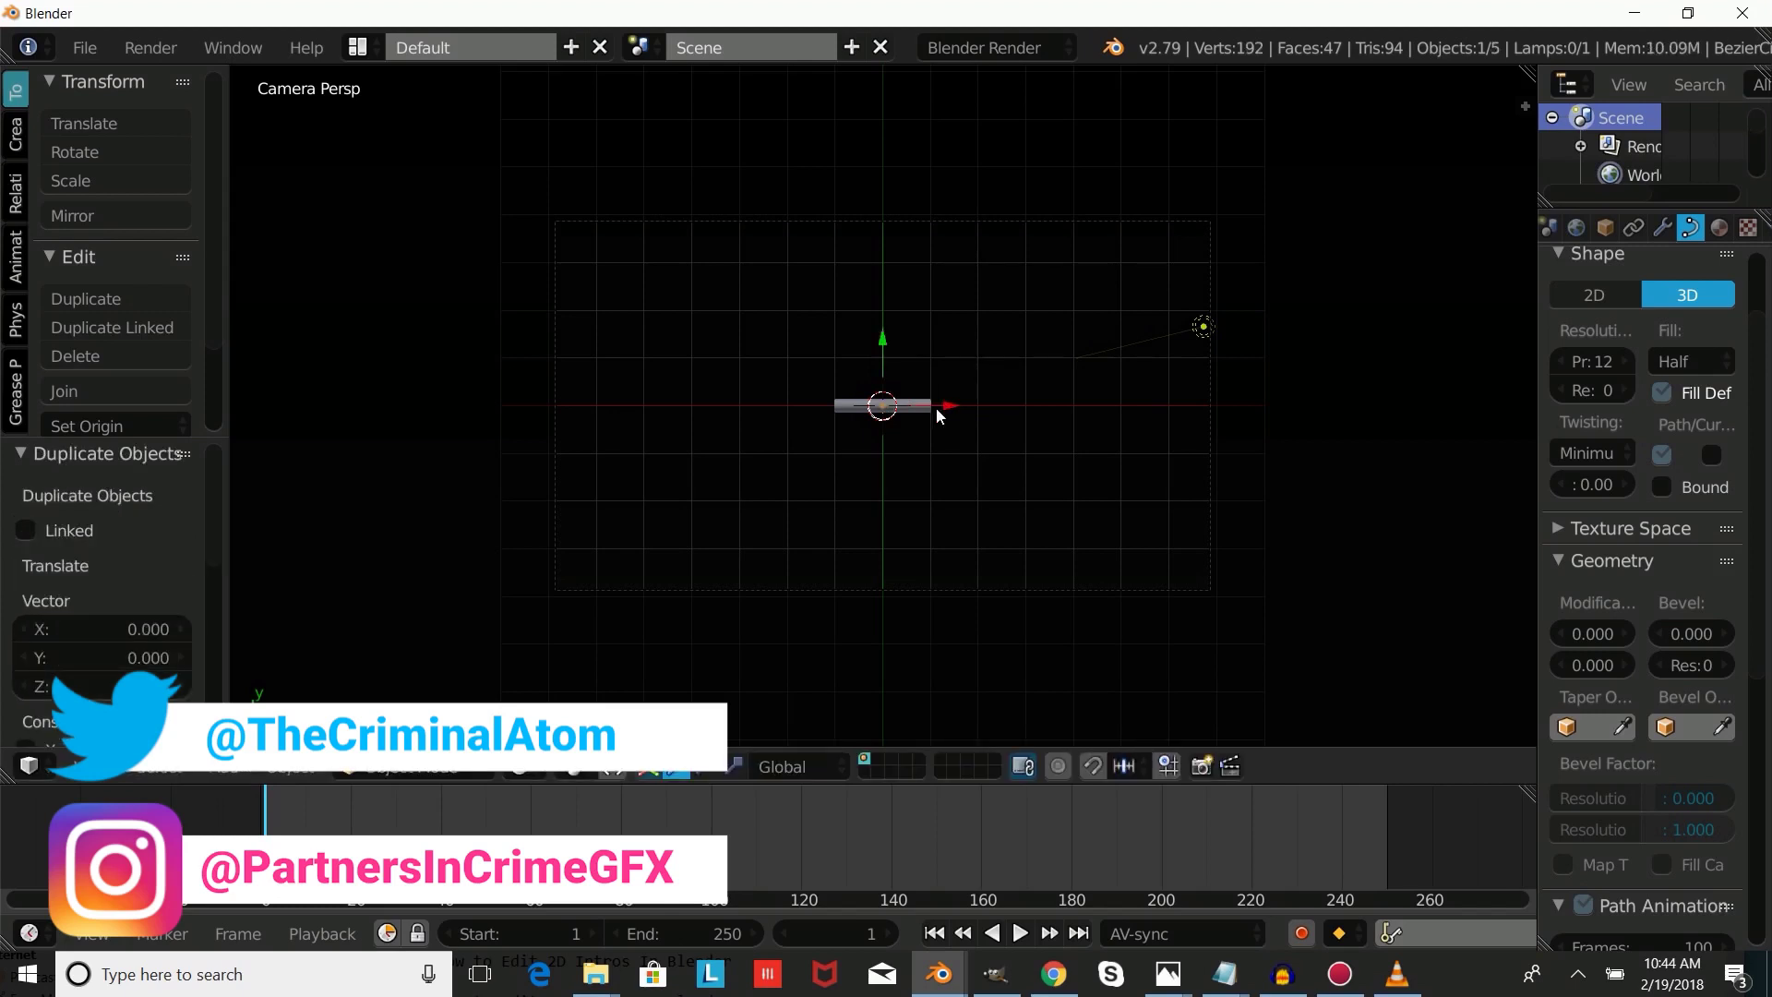
pyautogui.press('g')
pyautogui.press('x')
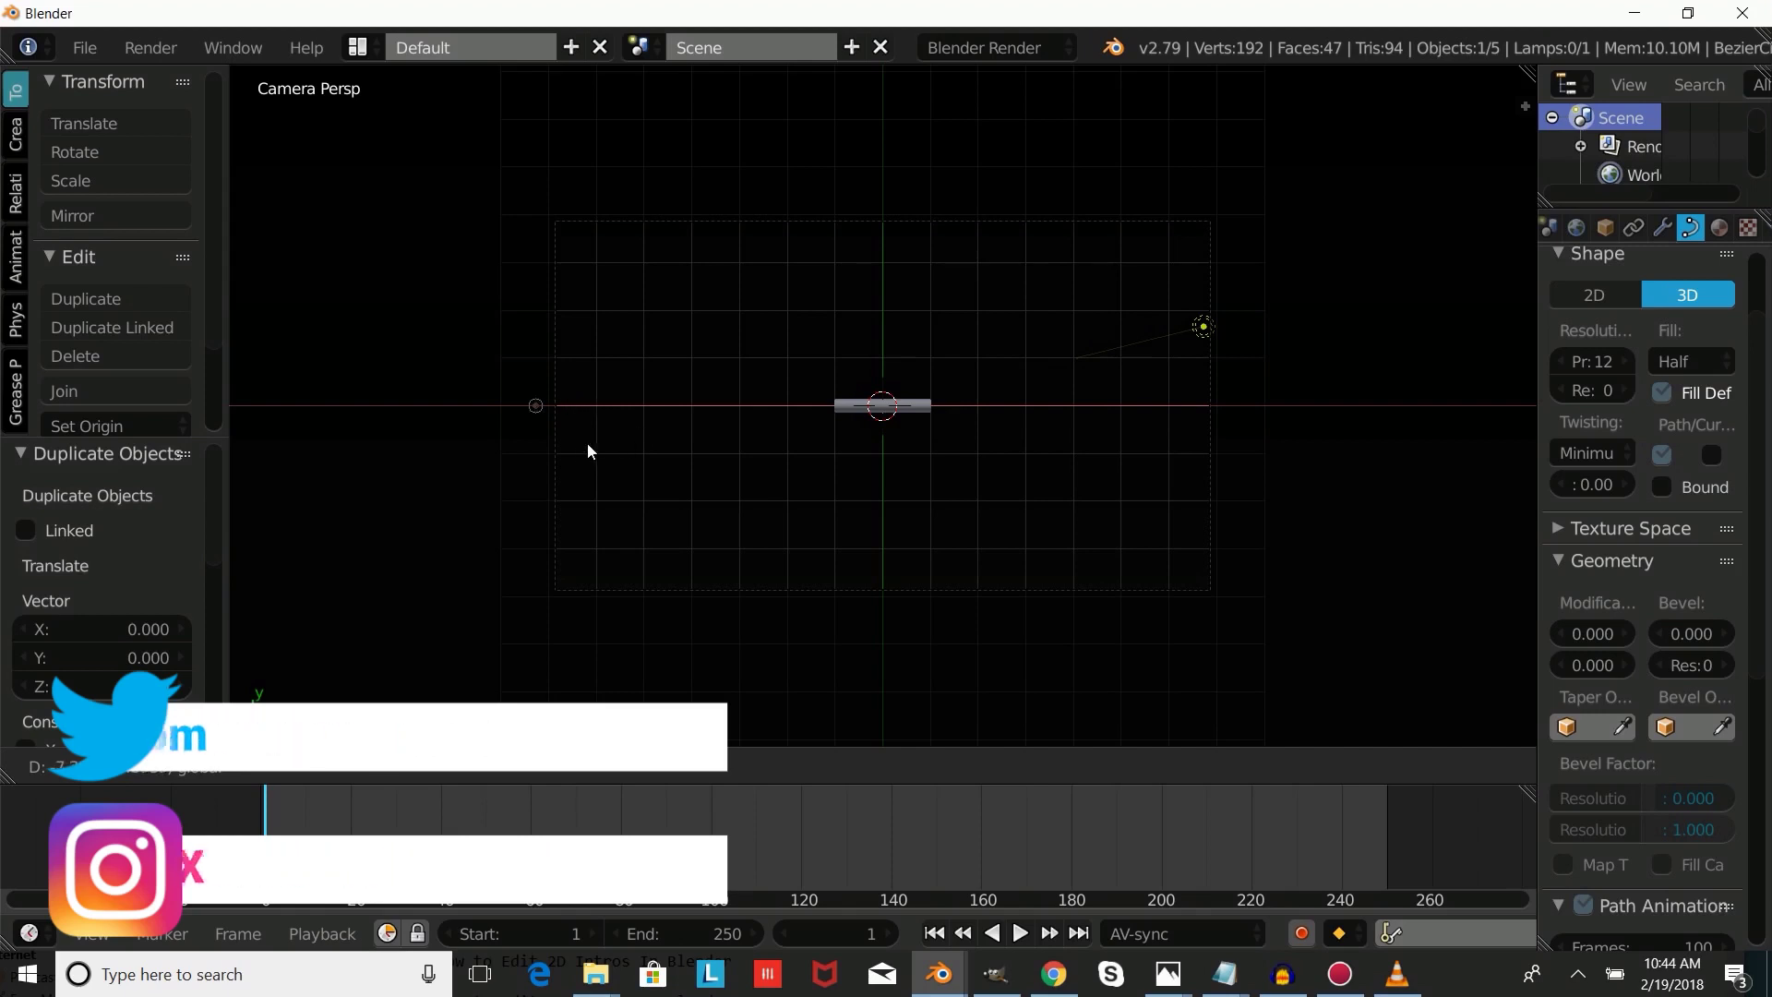
pyautogui.click(587, 441)
# Set the Bezier curve's bevel object to the duplicated circle.
pyautogui.rightClick(868, 412)
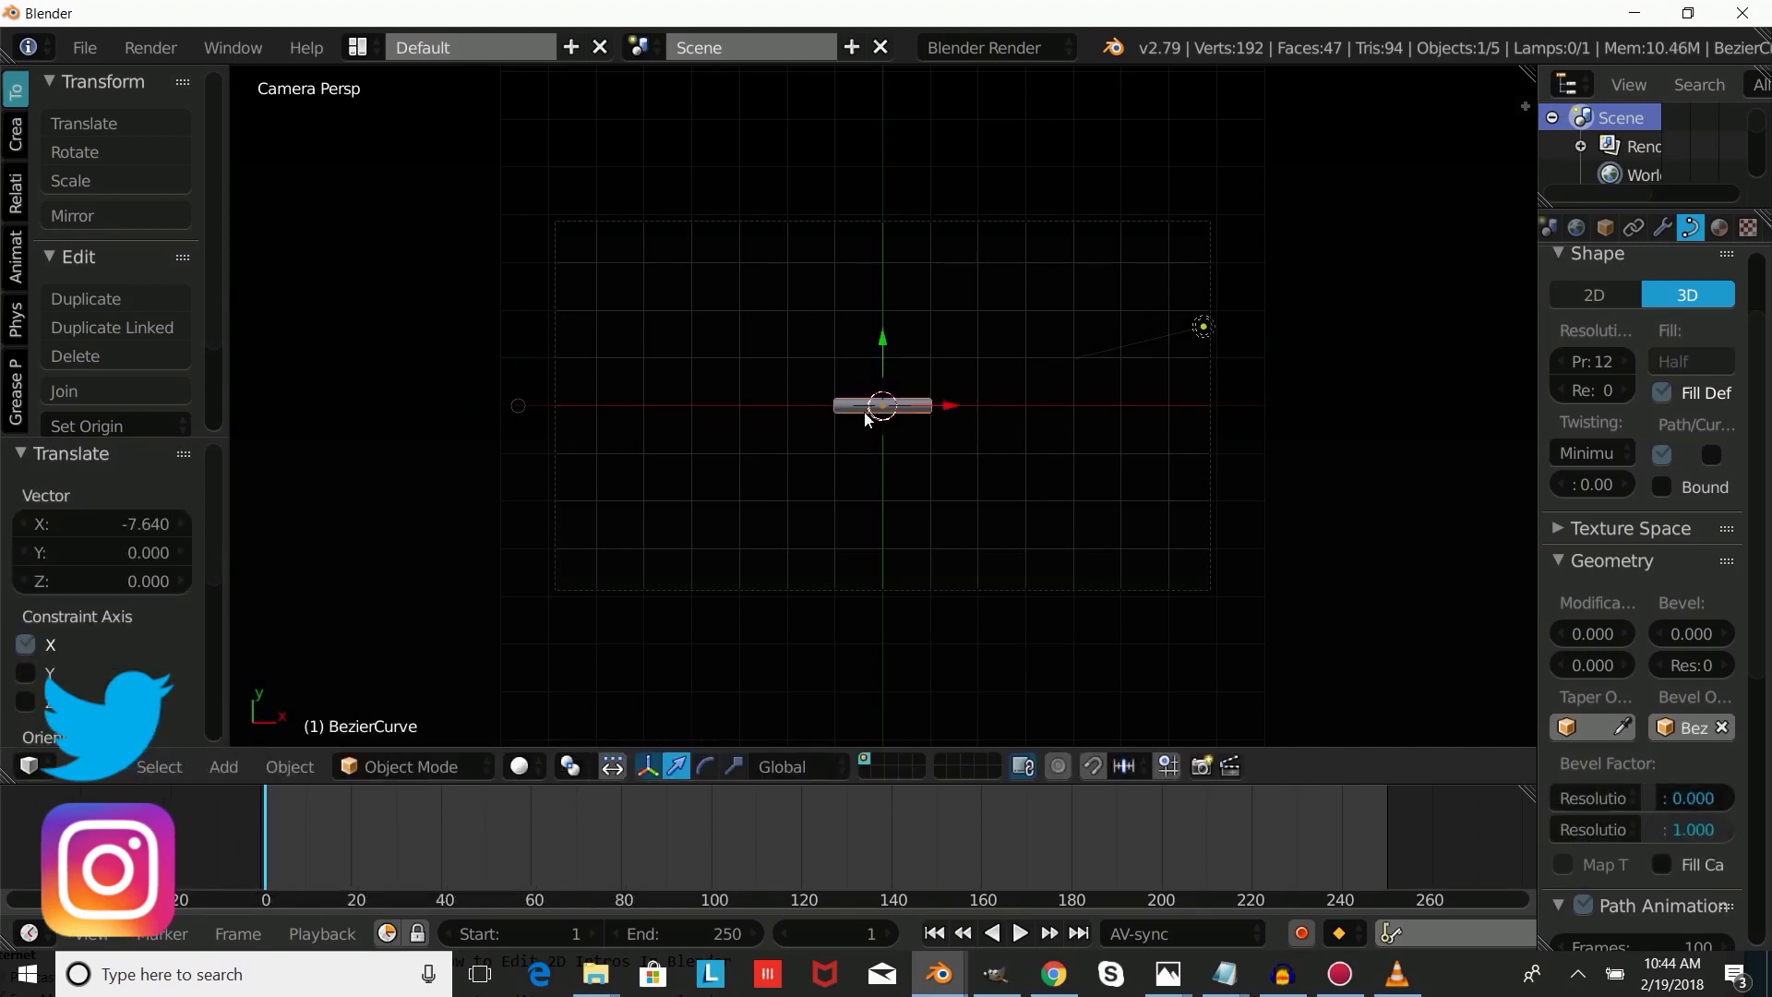
pyautogui.click(1708, 729)
pyautogui.click(1497, 456)
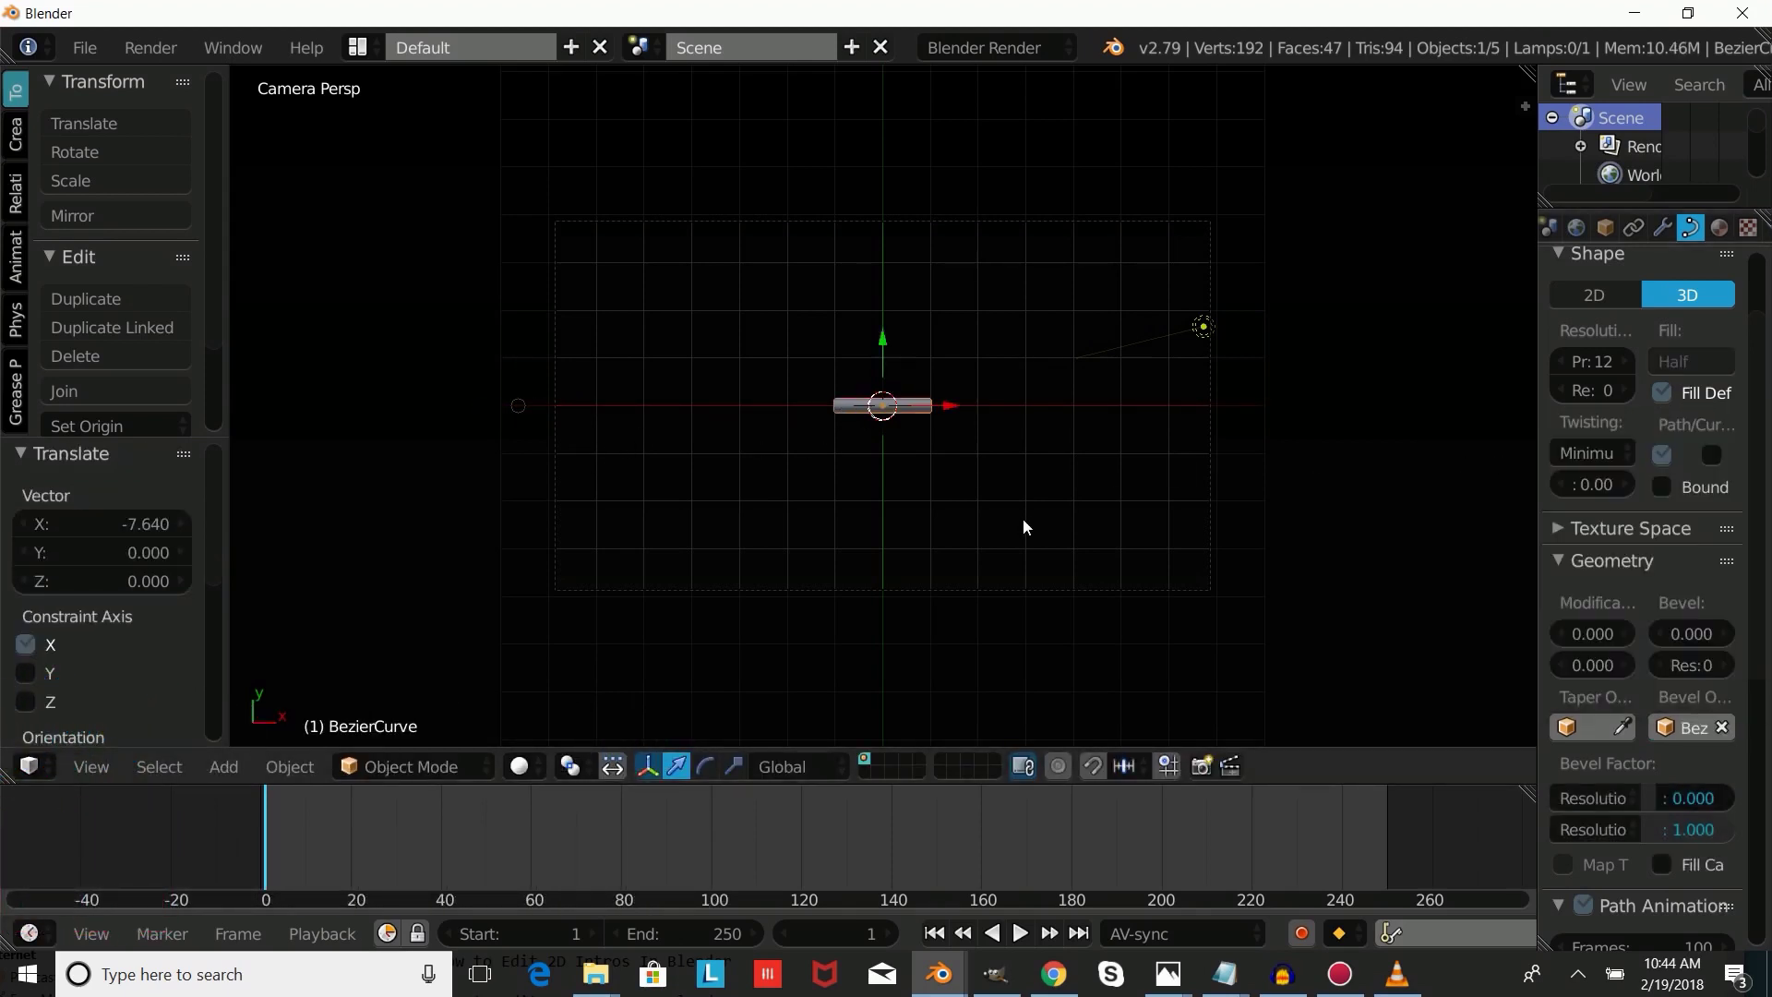
# Add a Curve modifier to the Bezier curve with BezierCircle as its deforming object.
pyautogui.click(1662, 227)
pyautogui.click(1629, 328)
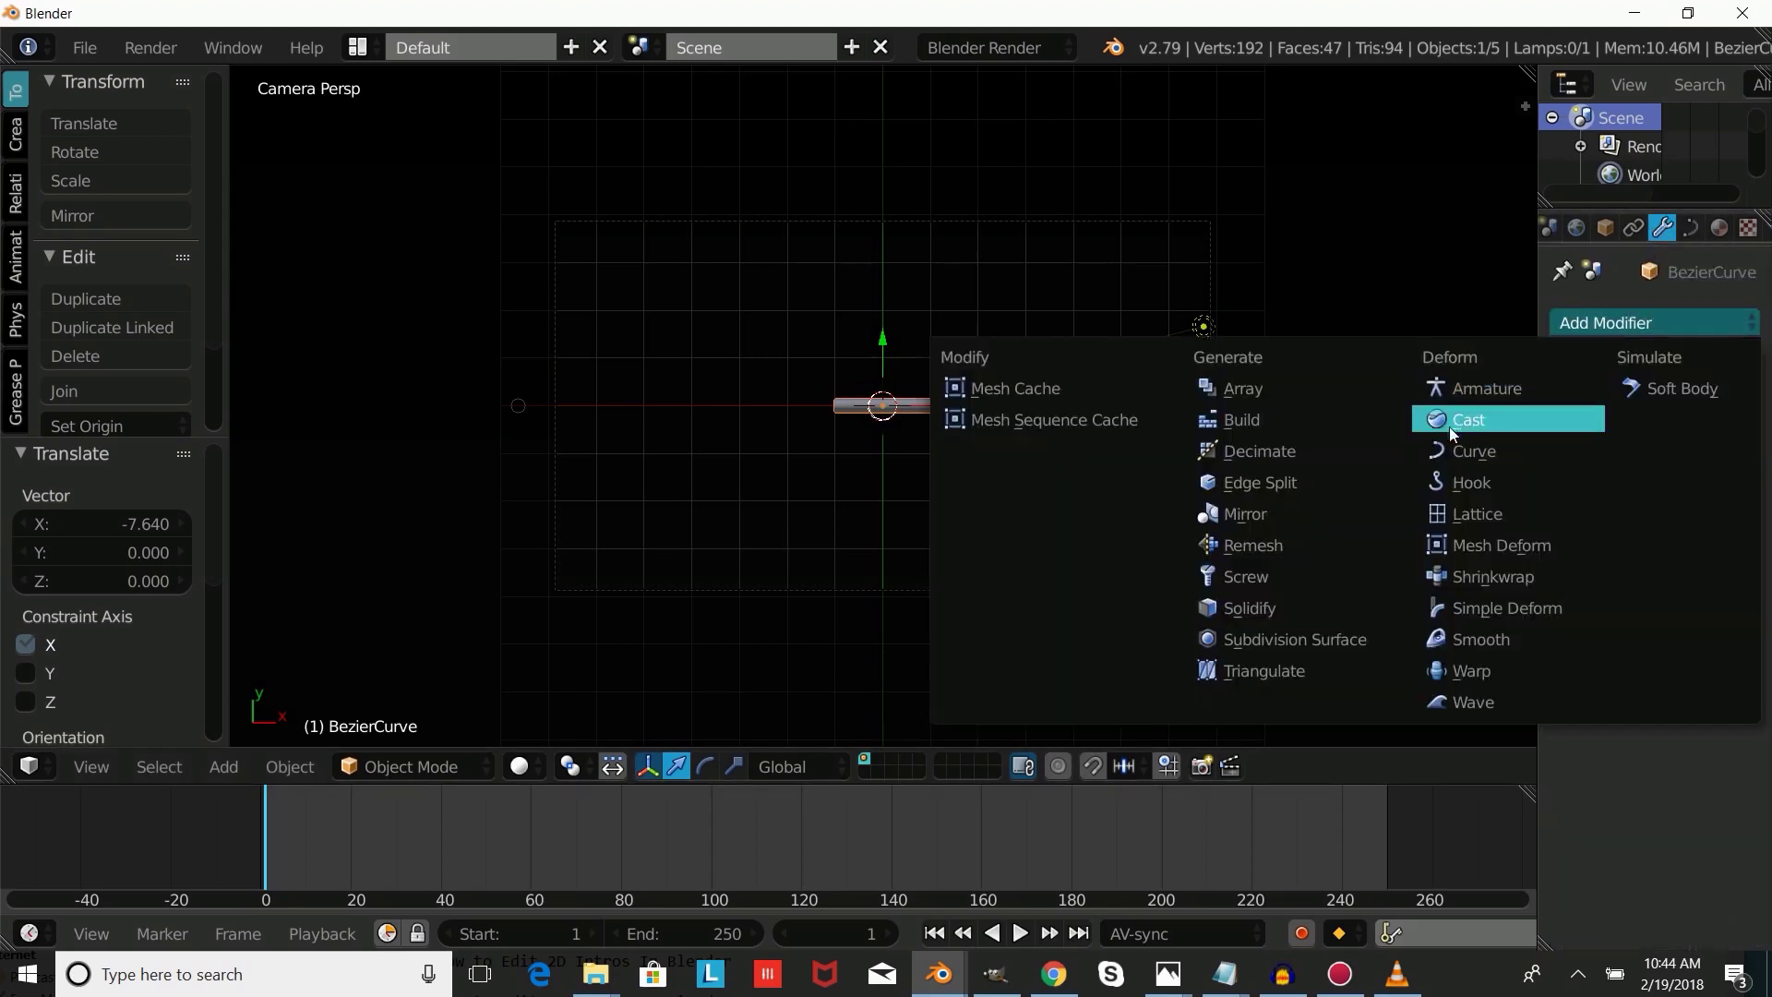
pyautogui.click(1469, 450)
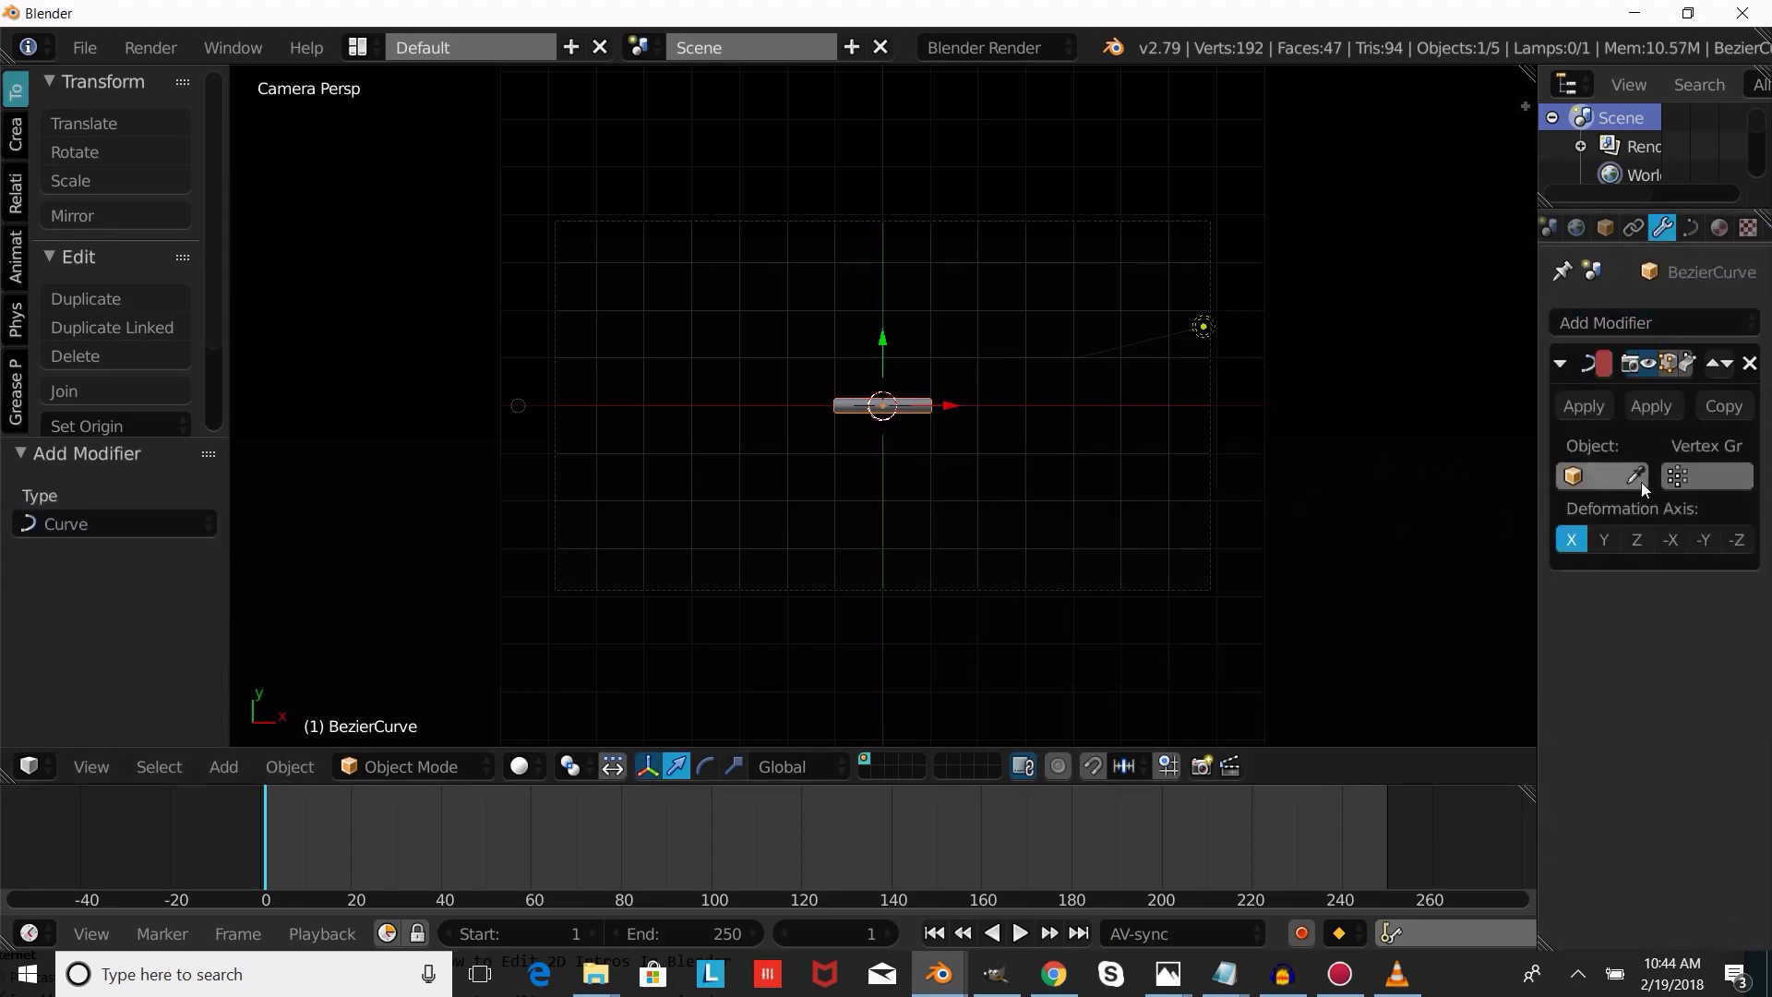
pyautogui.click(1607, 475)
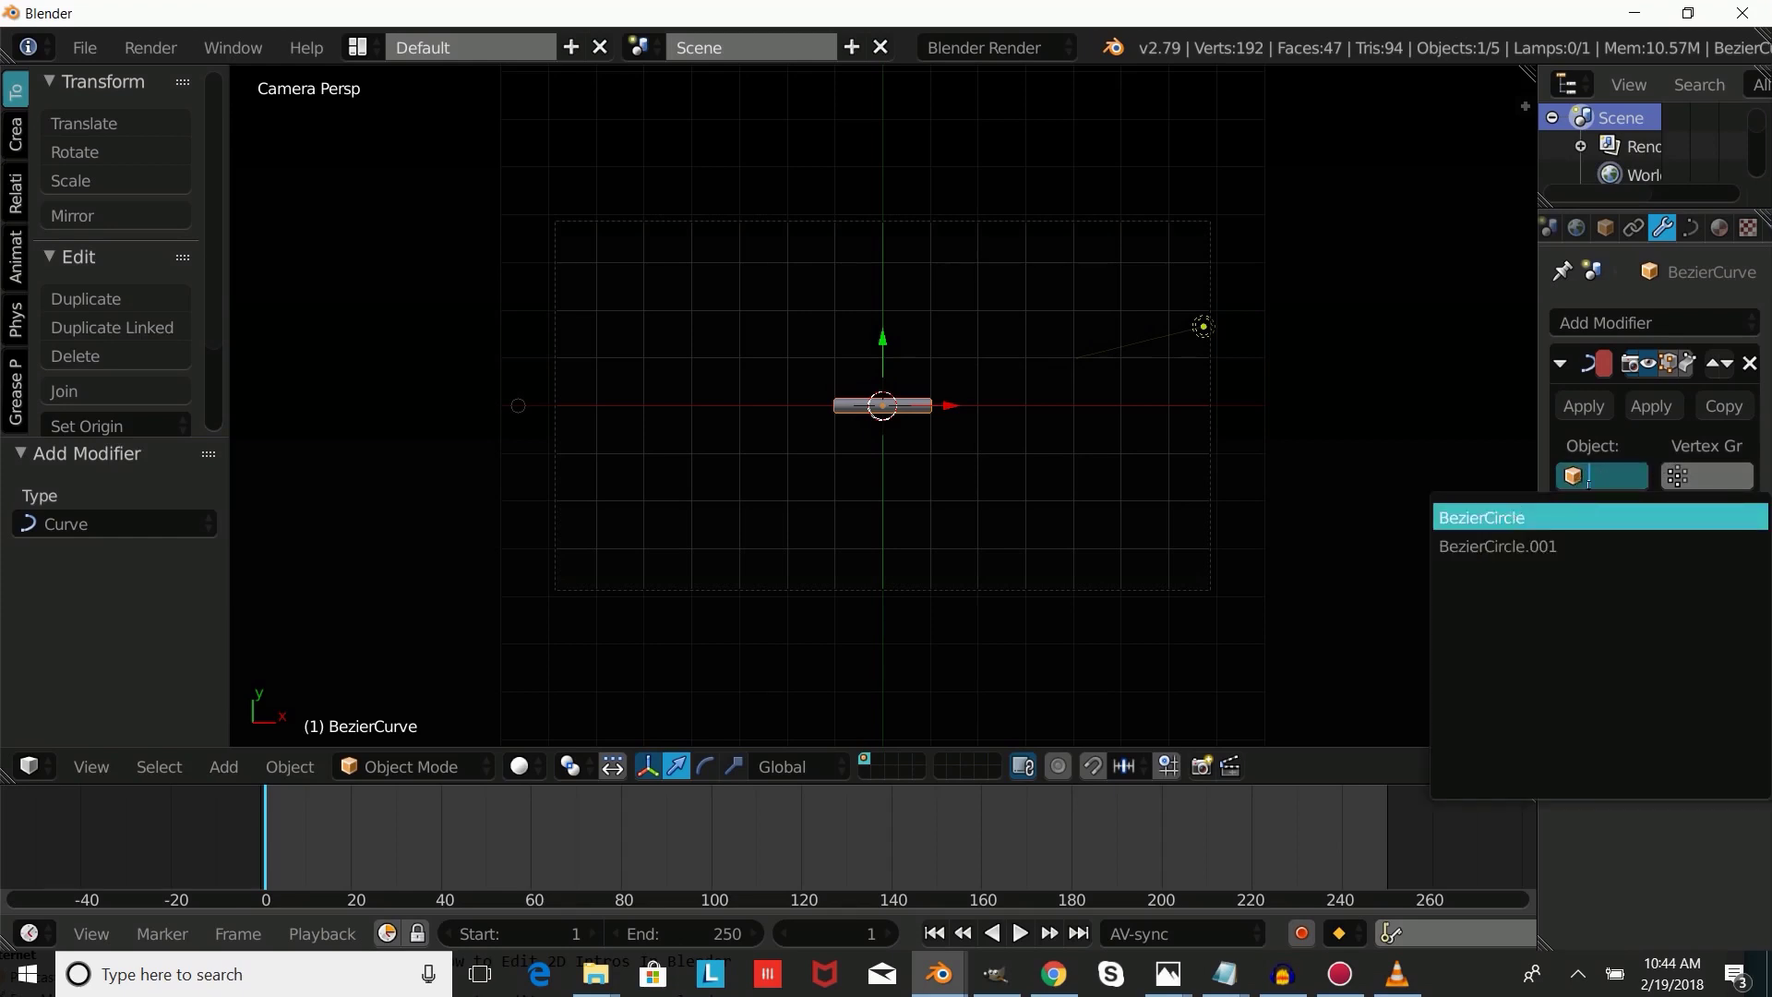
pyautogui.click(1513, 517)
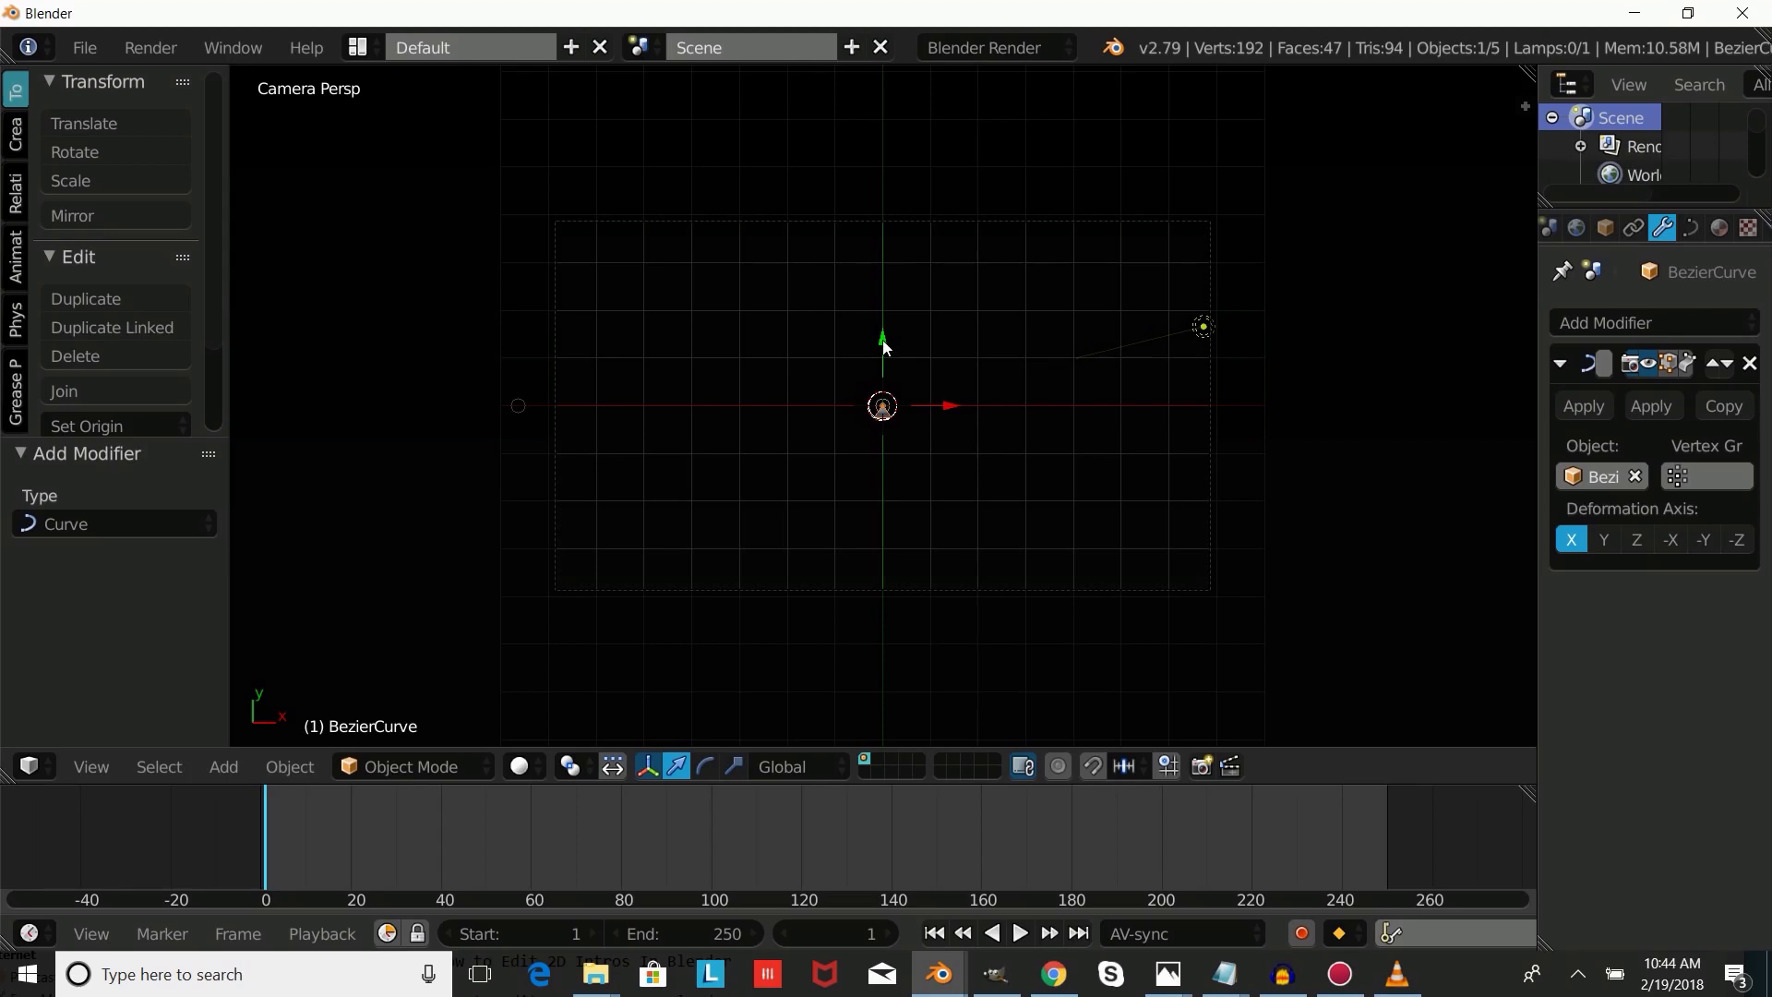
# Move the Bezier curve about 0.155 along Y and rotate it 90° around Z.
pyautogui.press('g')
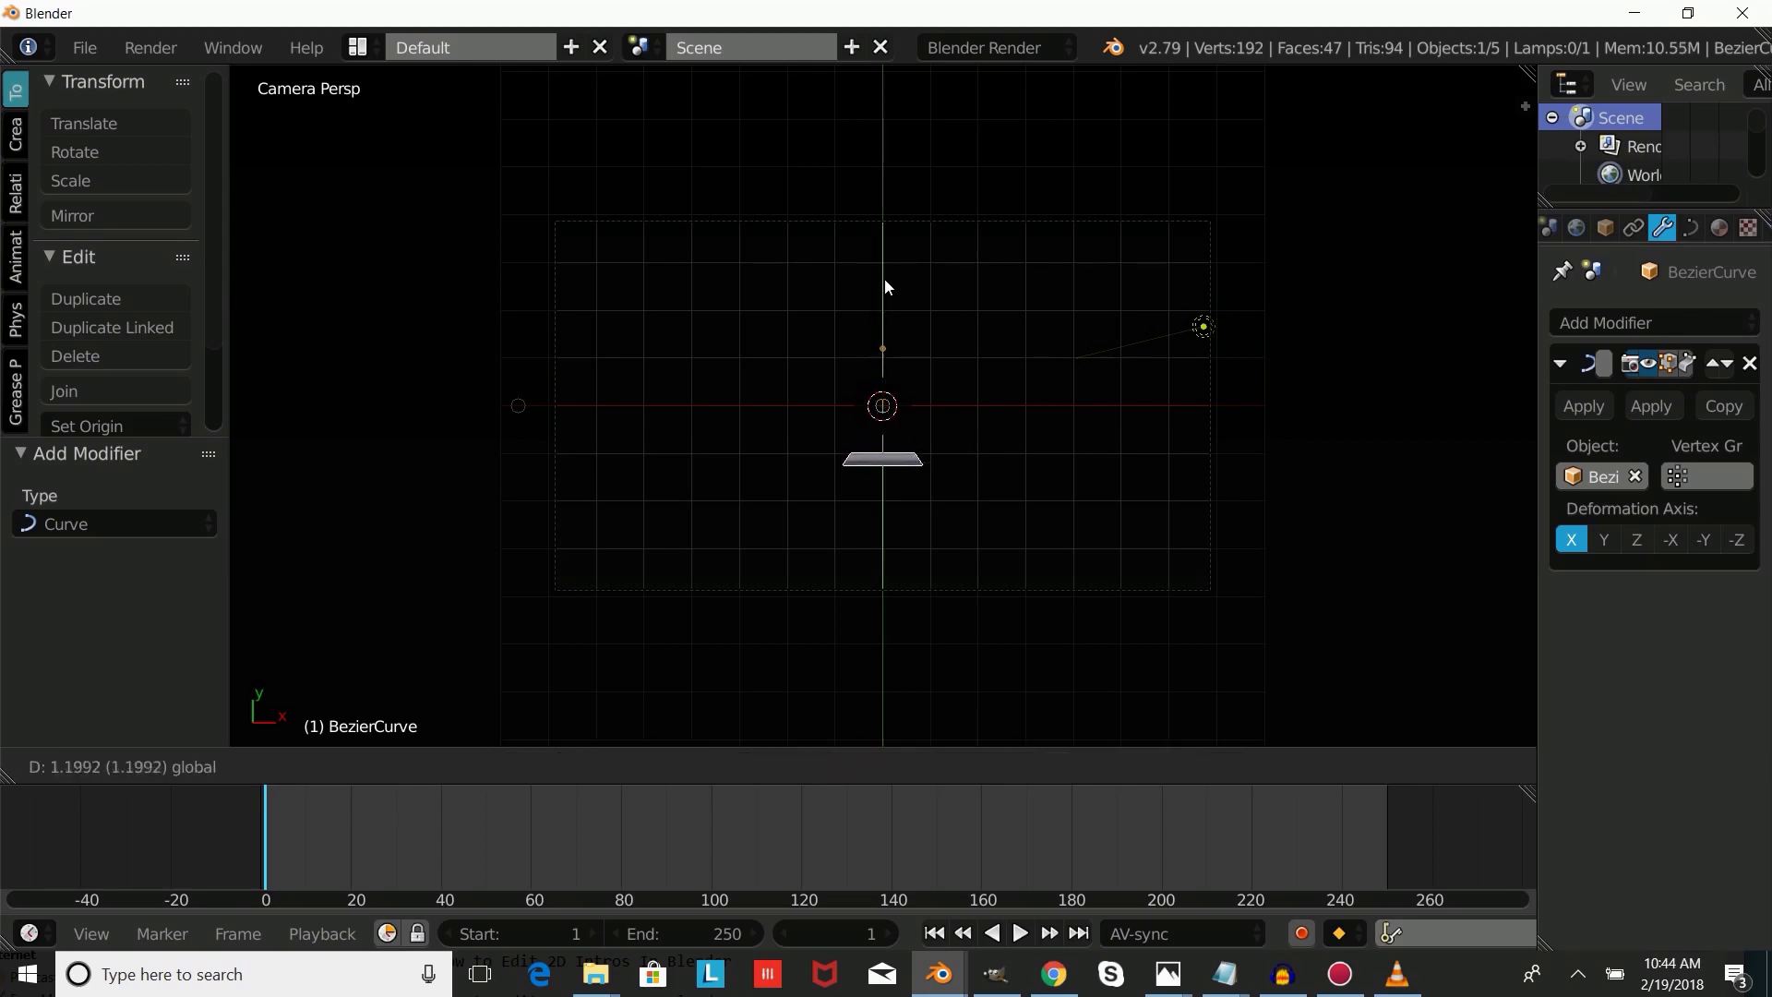
pyautogui.click(888, 339)
pyautogui.write('rz')
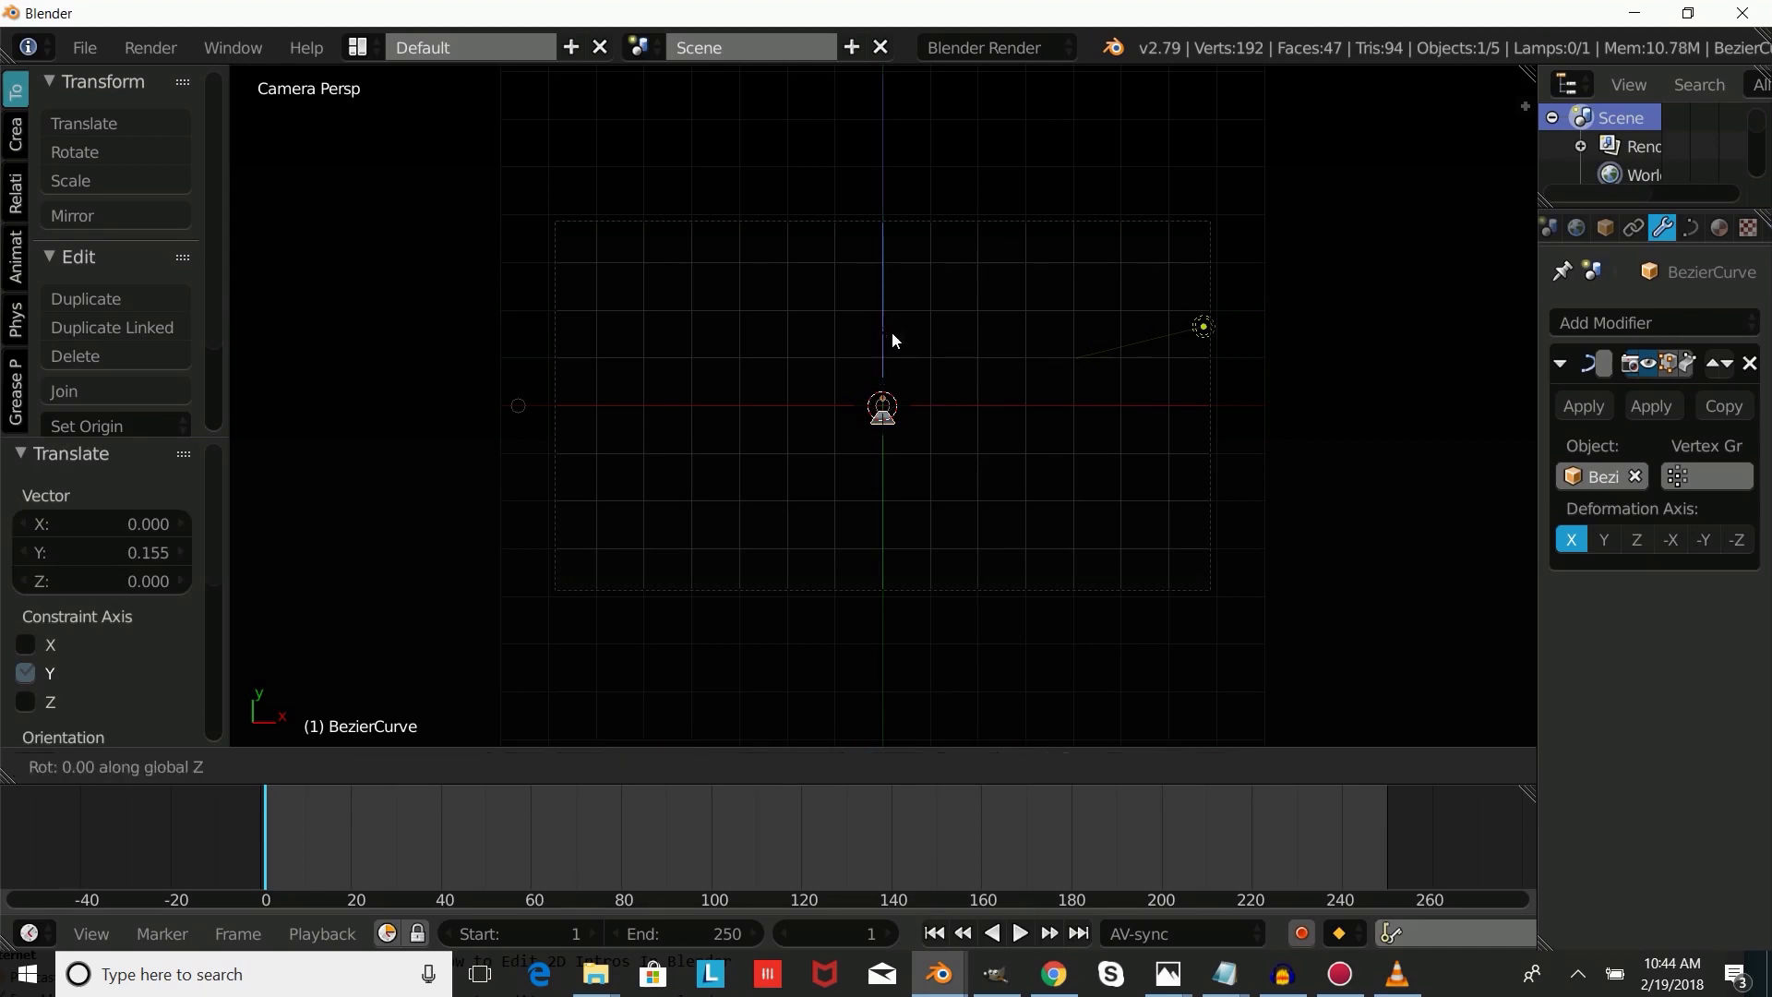
pyautogui.write('90')
pyautogui.press('Return')
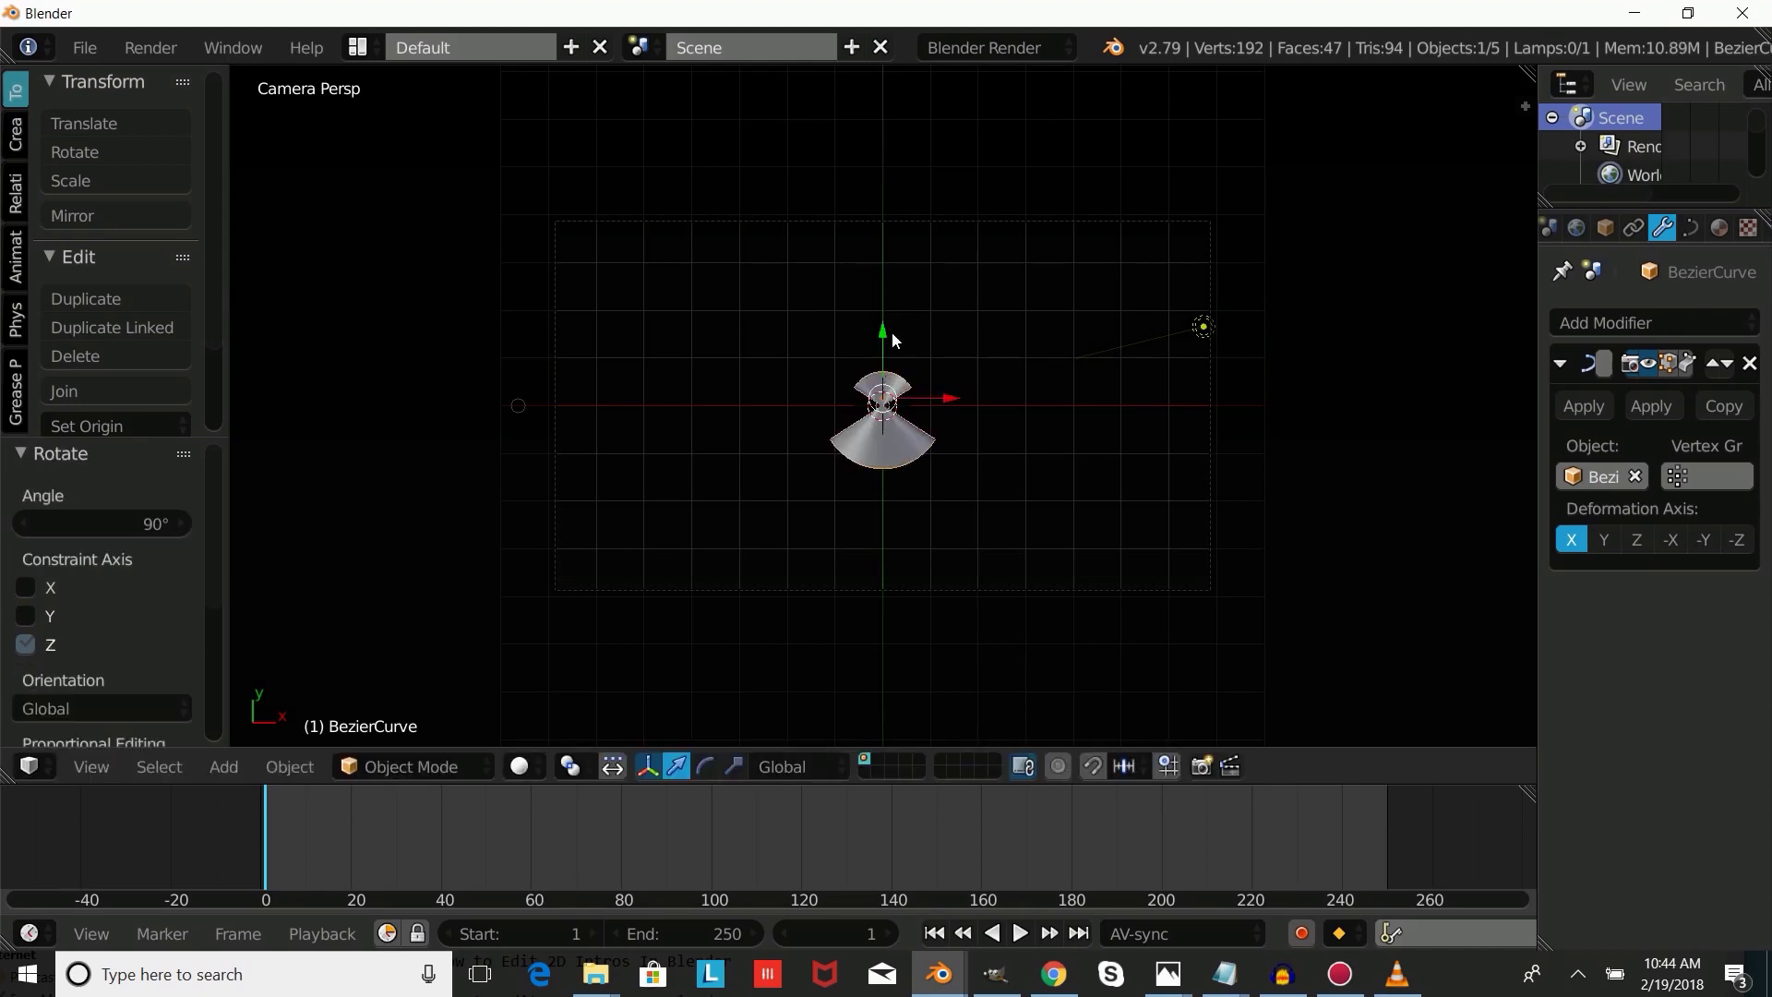
# Move the Bezier curve along Y by about 0.754 and a further 0.464, and scale it about -0.155 along X.
pyautogui.press('g')
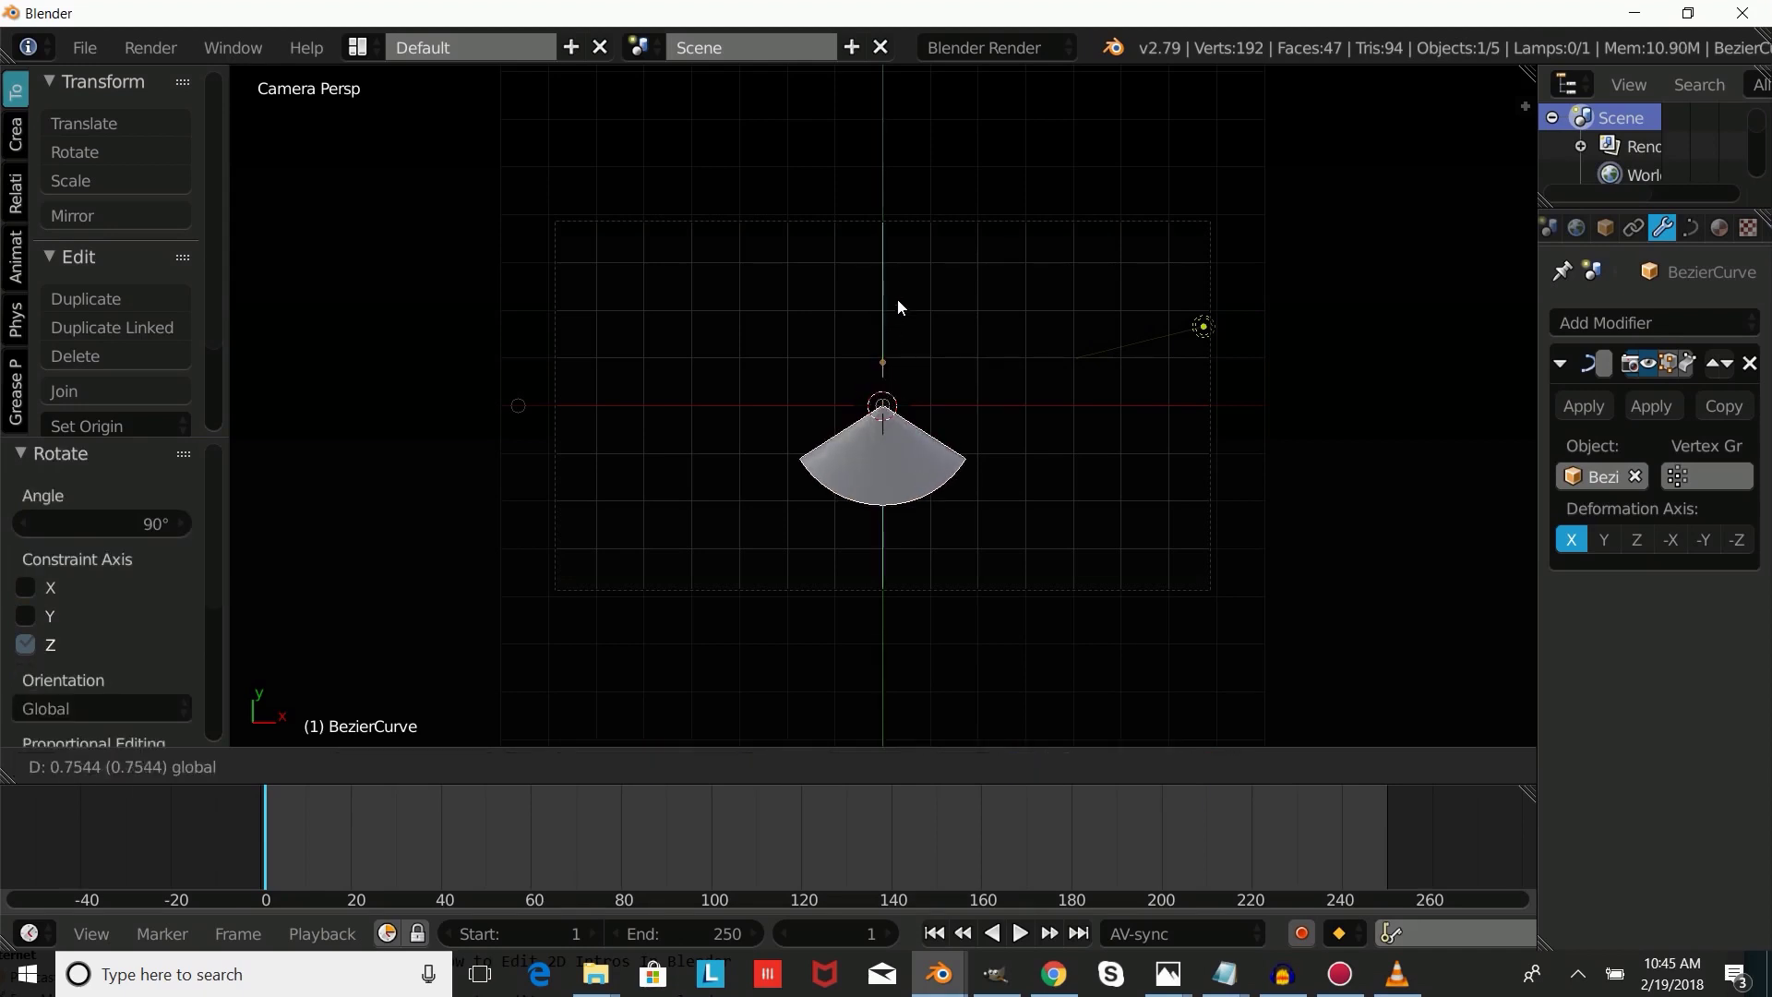
pyautogui.click(897, 297)
pyautogui.press('s')
pyautogui.press('x')
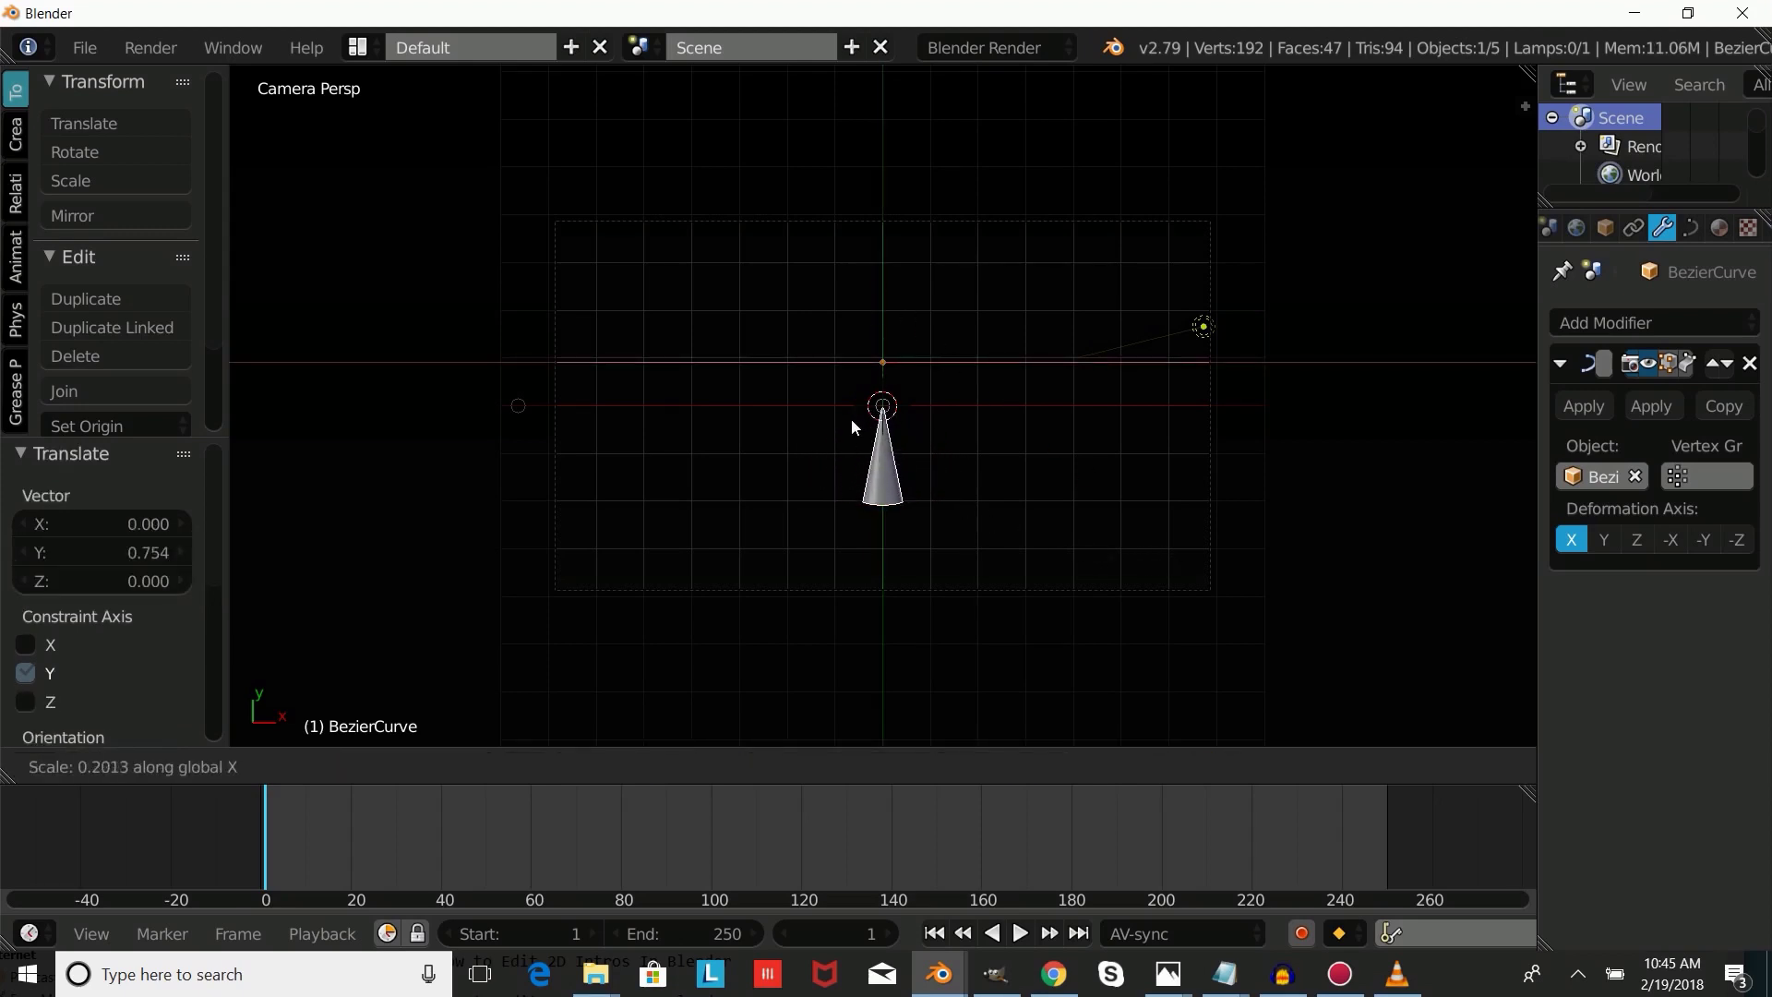
pyautogui.click(830, 362)
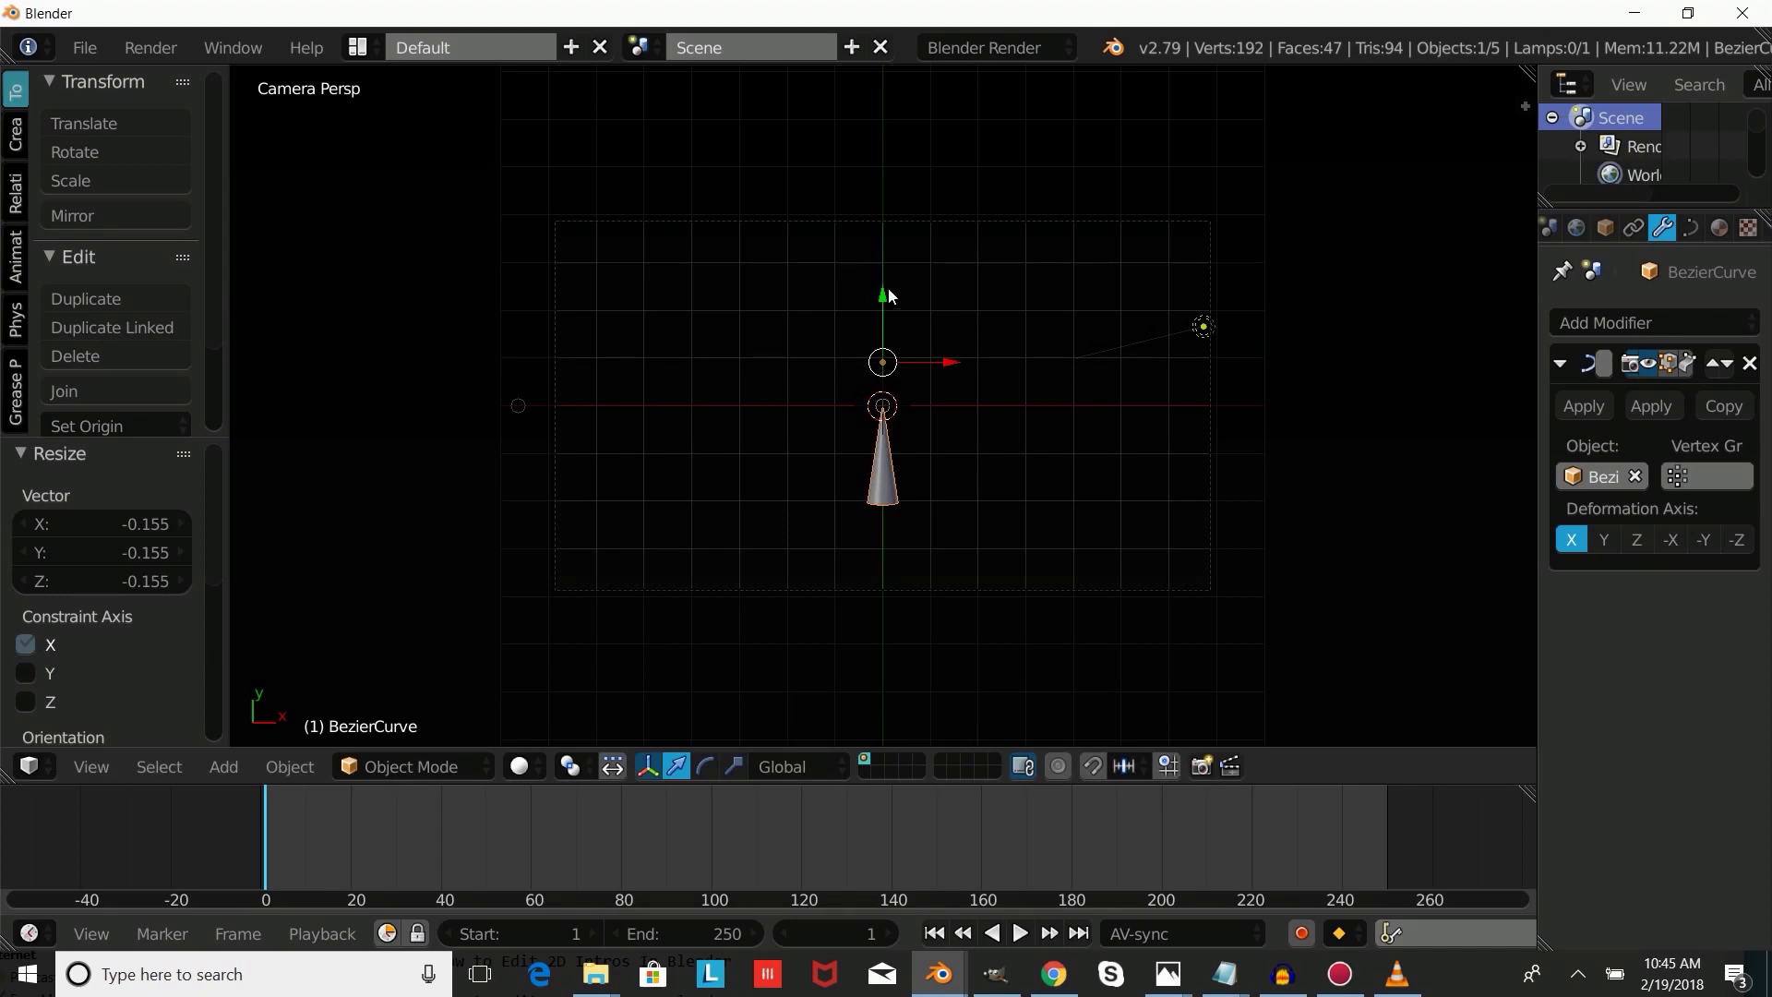
pyautogui.moveTo(889, 294); pyautogui.dragTo(888, 275)
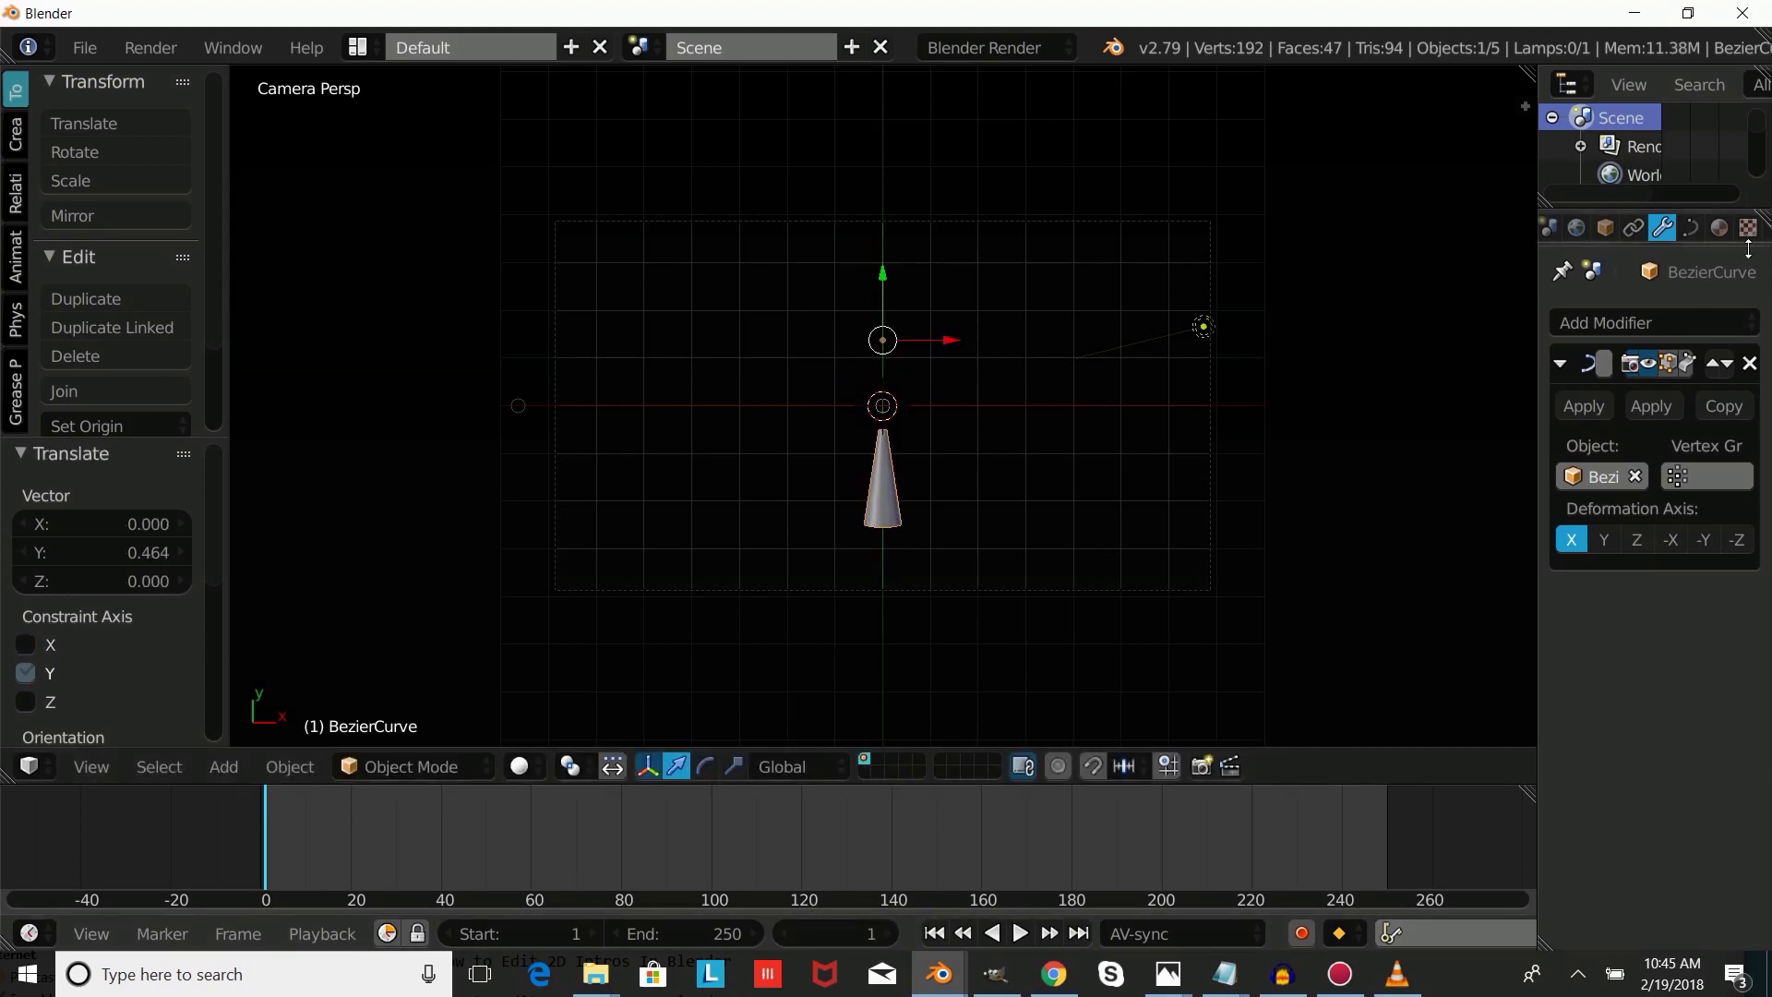
# Keyframe the Bezier curve's start and end bevel factors at 1.000 on frame 60.
pyautogui.click(1690, 227)
pyautogui.scroll(-3, 1695, 760)
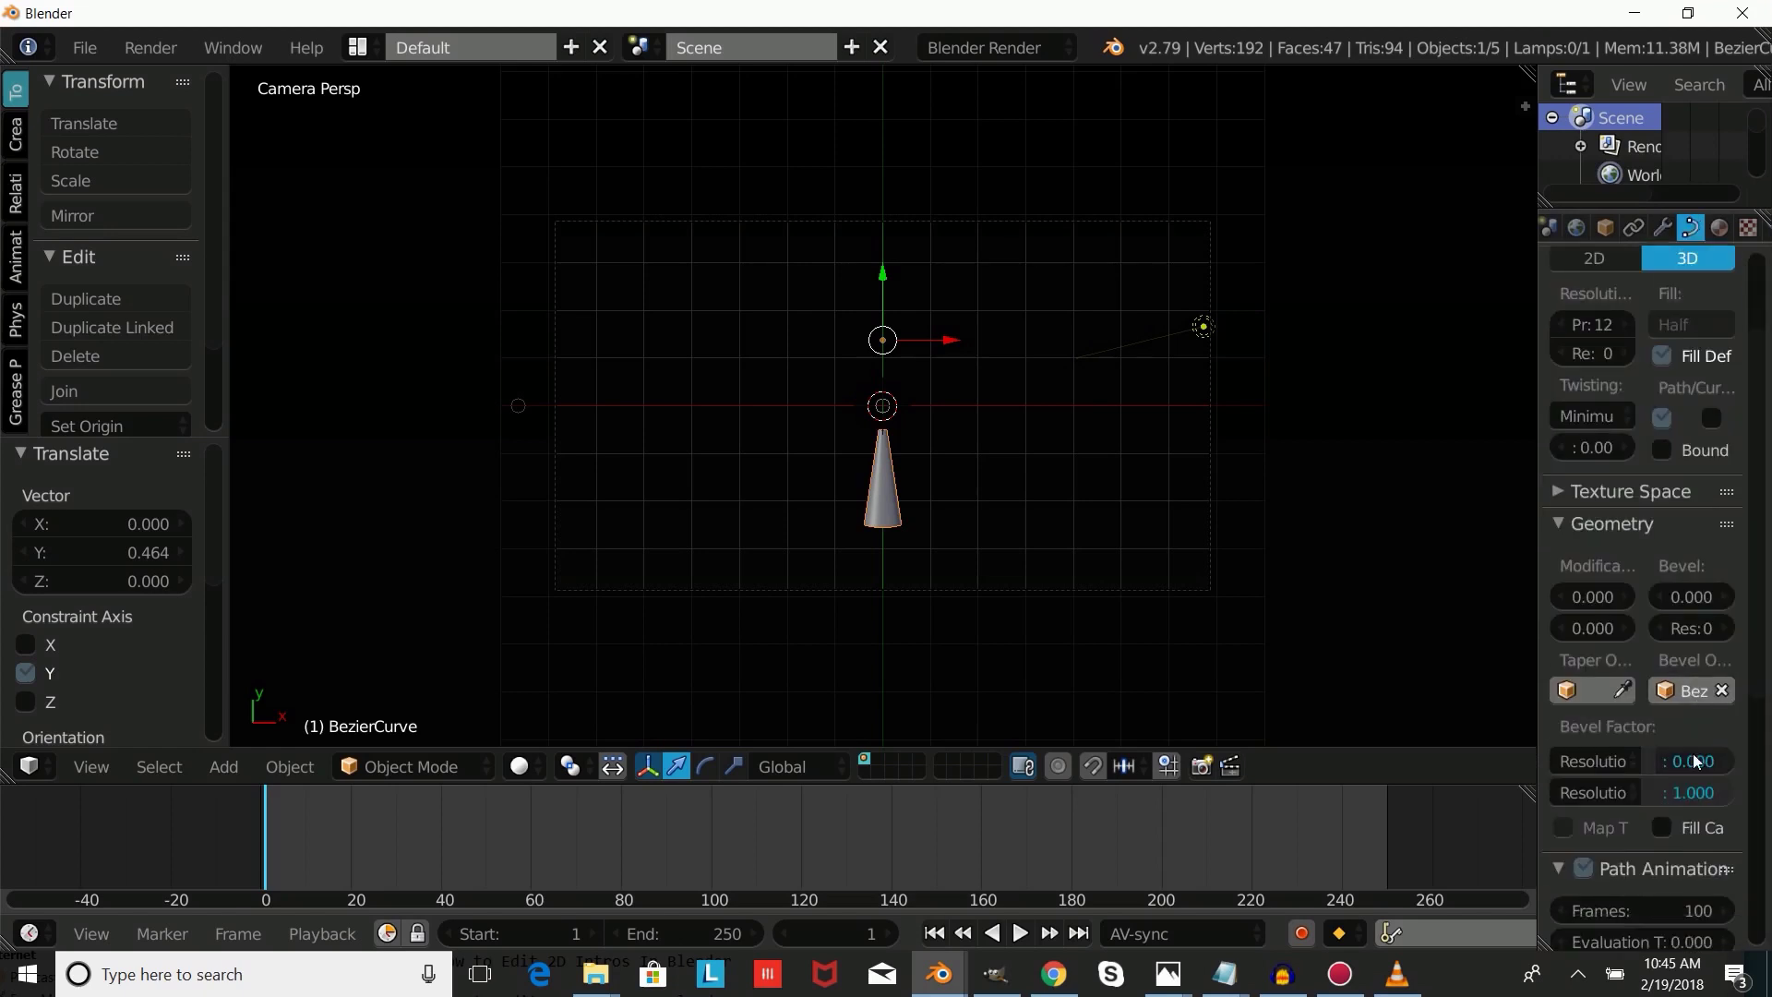
pyautogui.scroll(-10, 1694, 761)
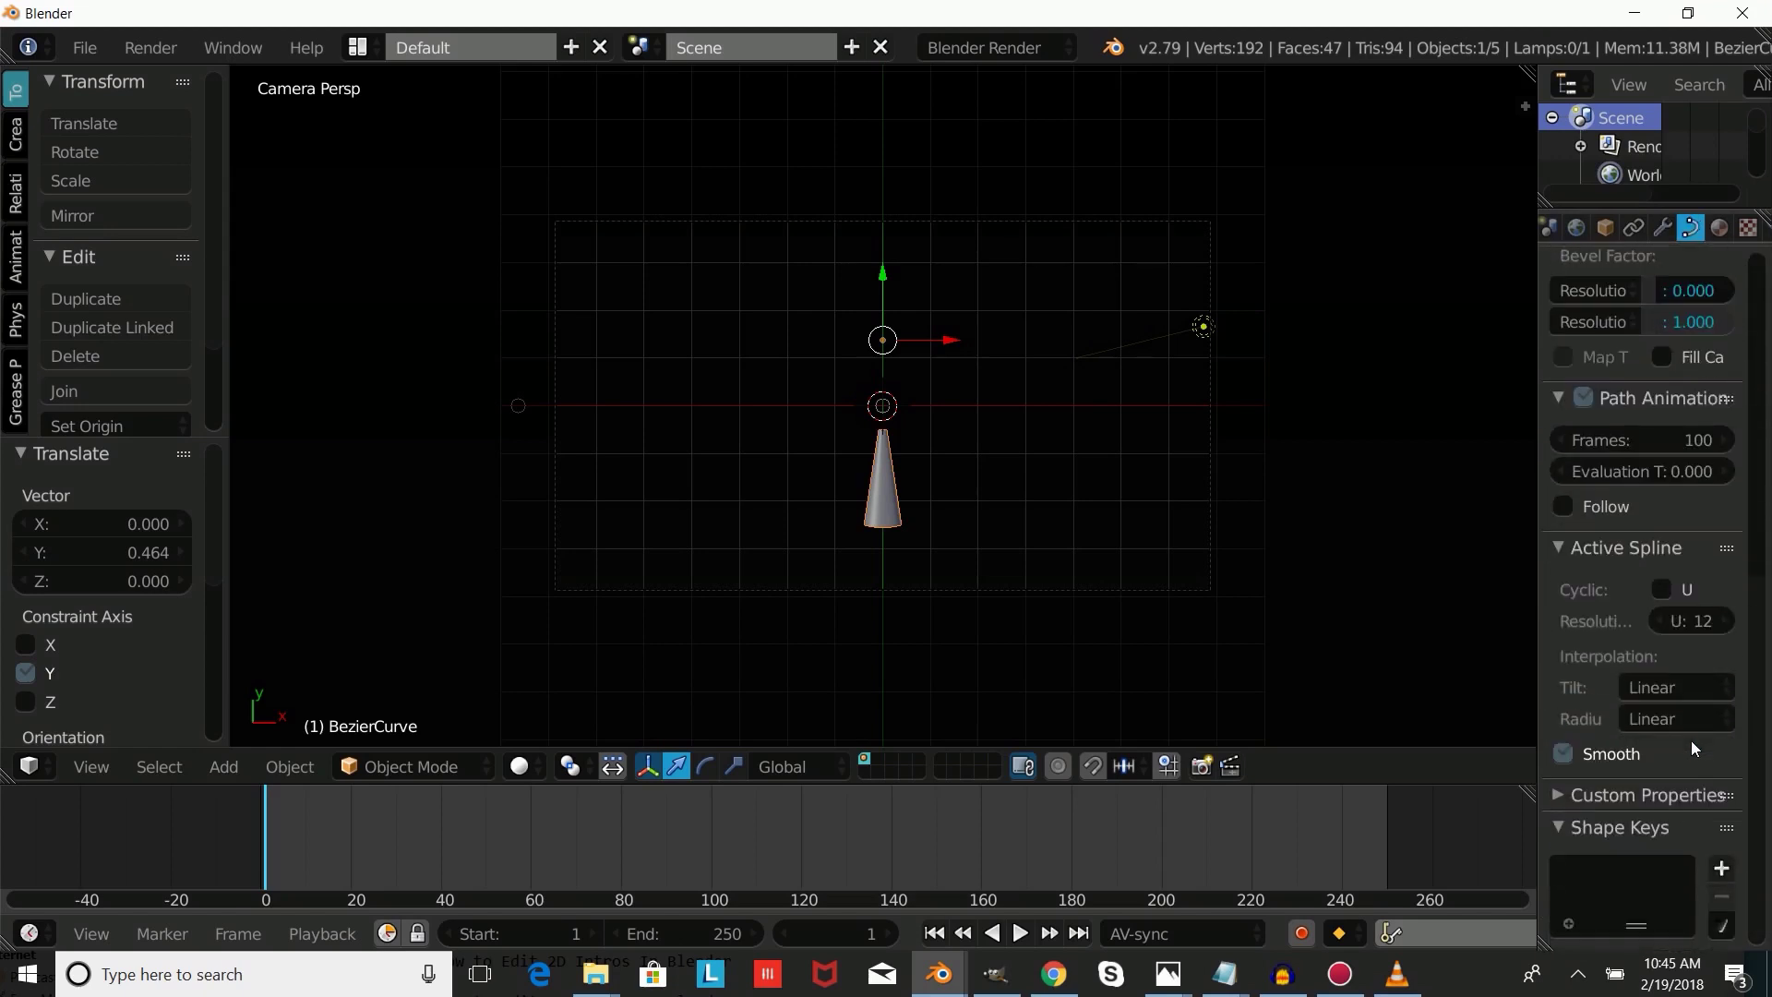
pyautogui.scroll(5, 1724, 661)
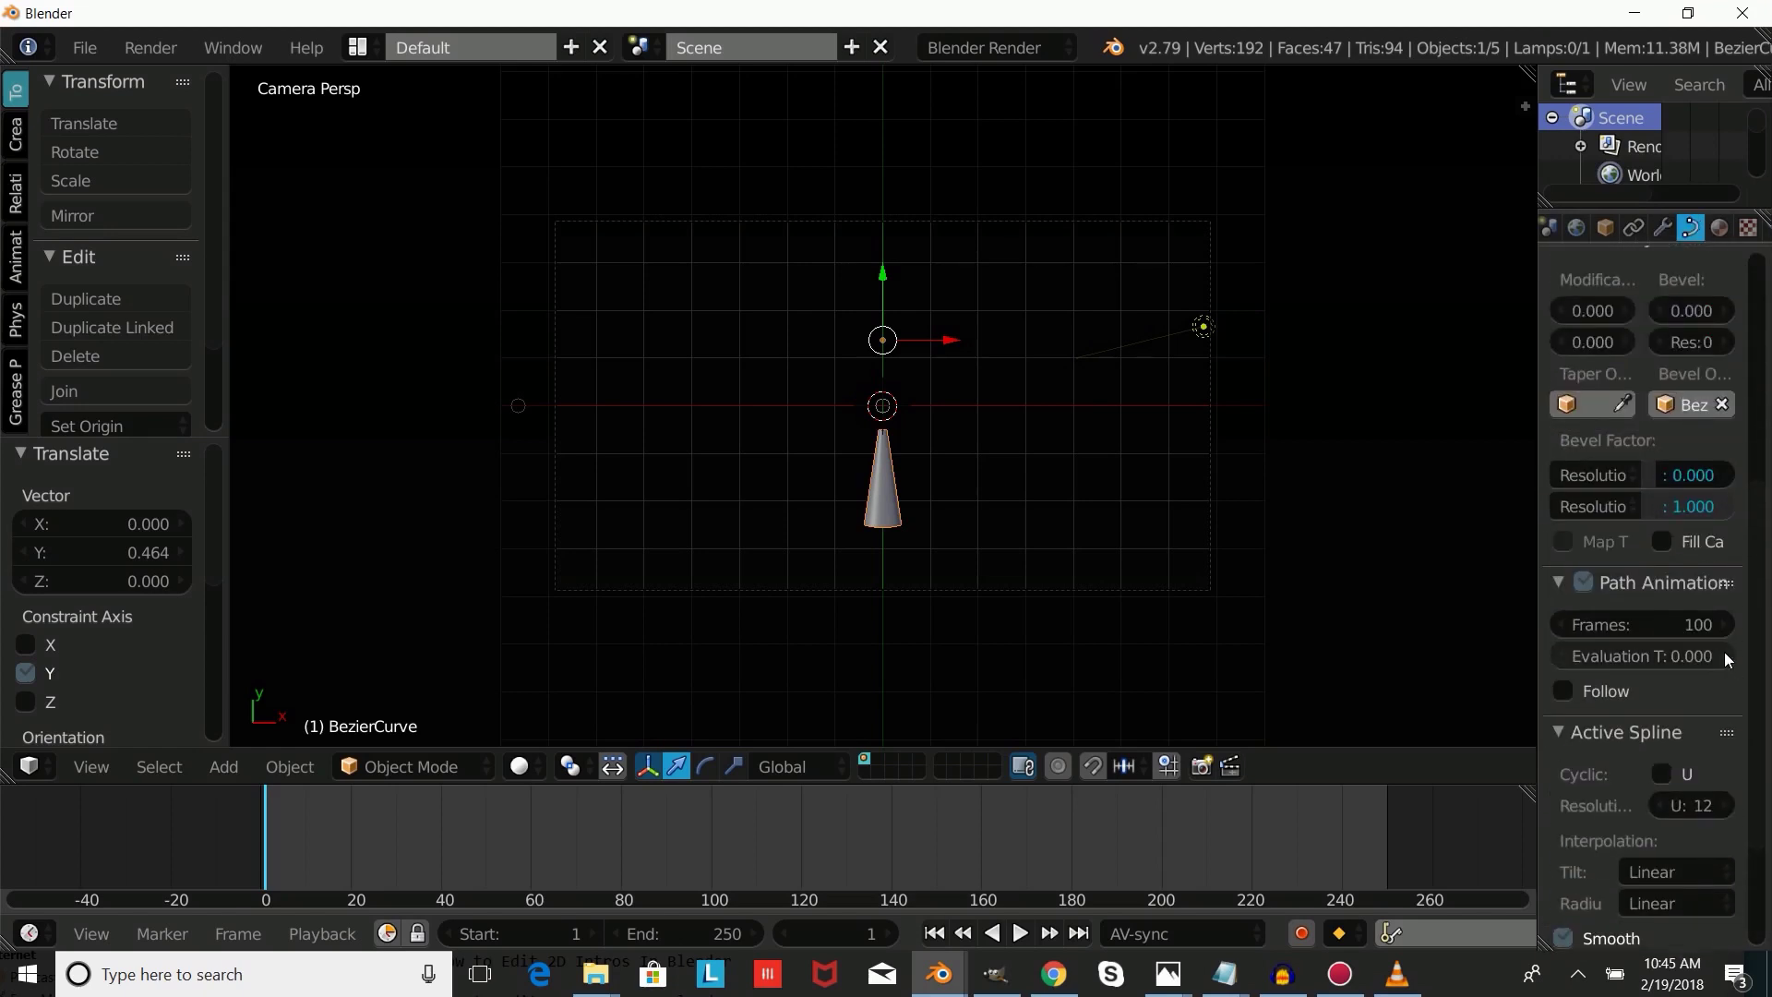
pyautogui.click(834, 931)
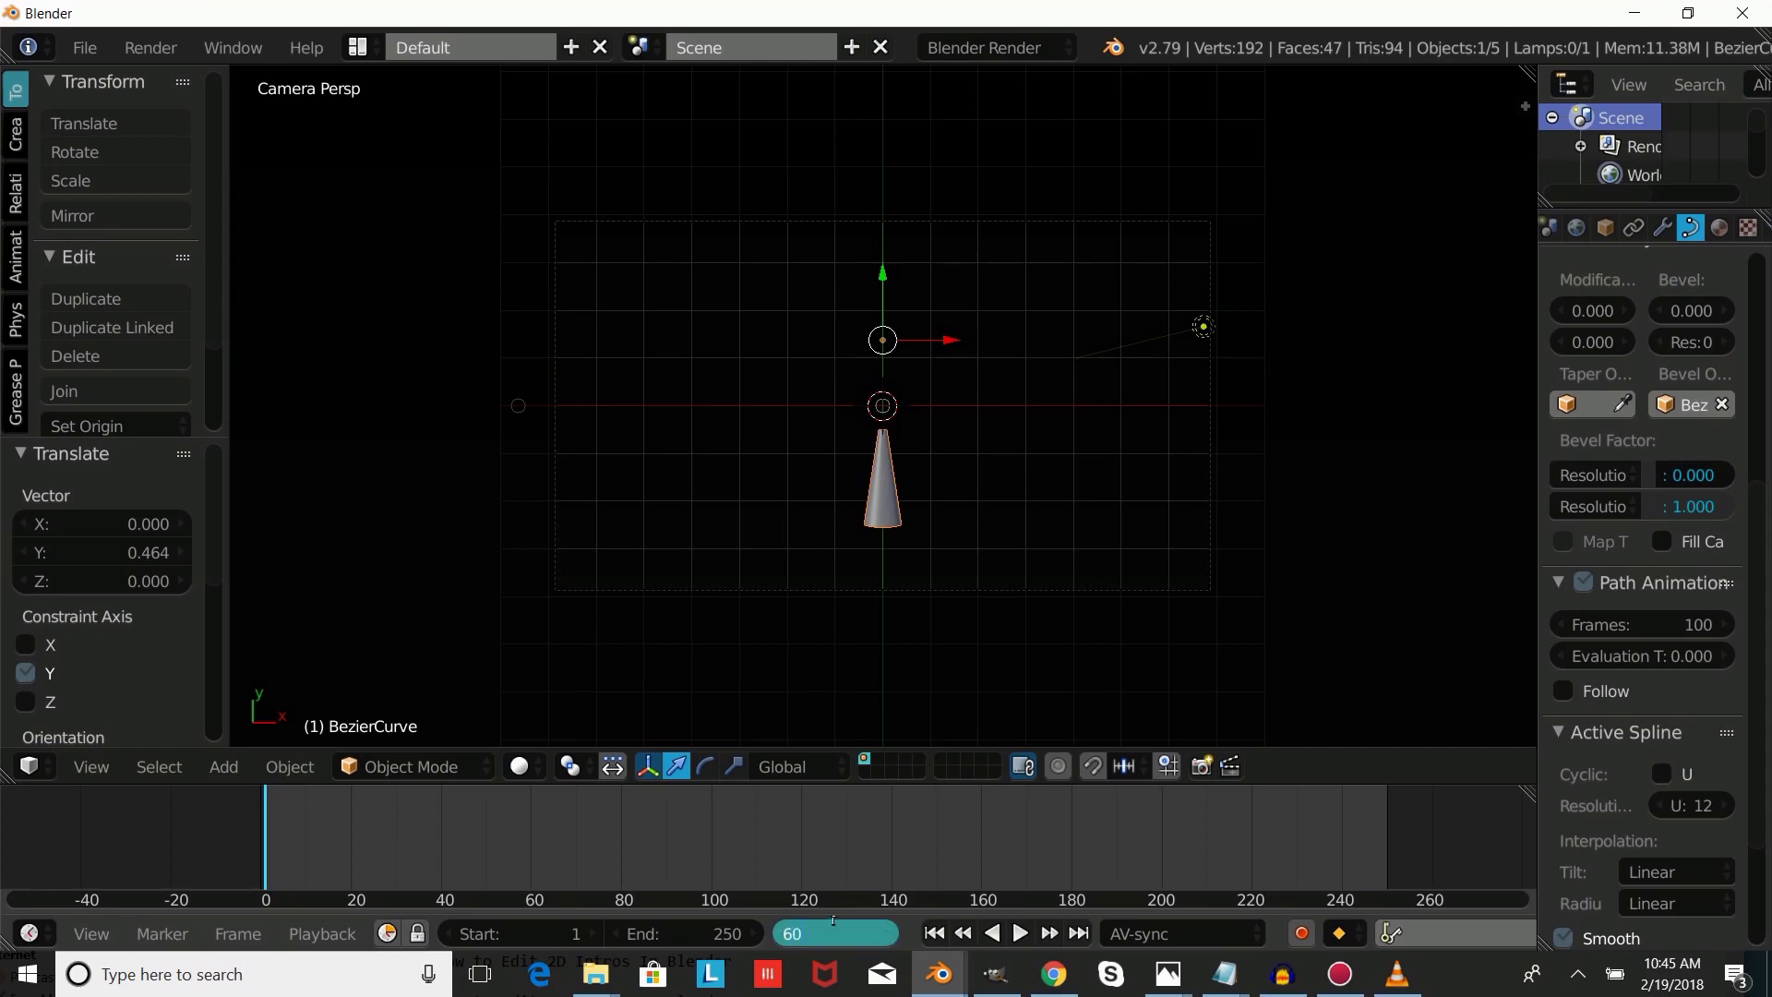
pyautogui.write('60')
pyautogui.press('Return')
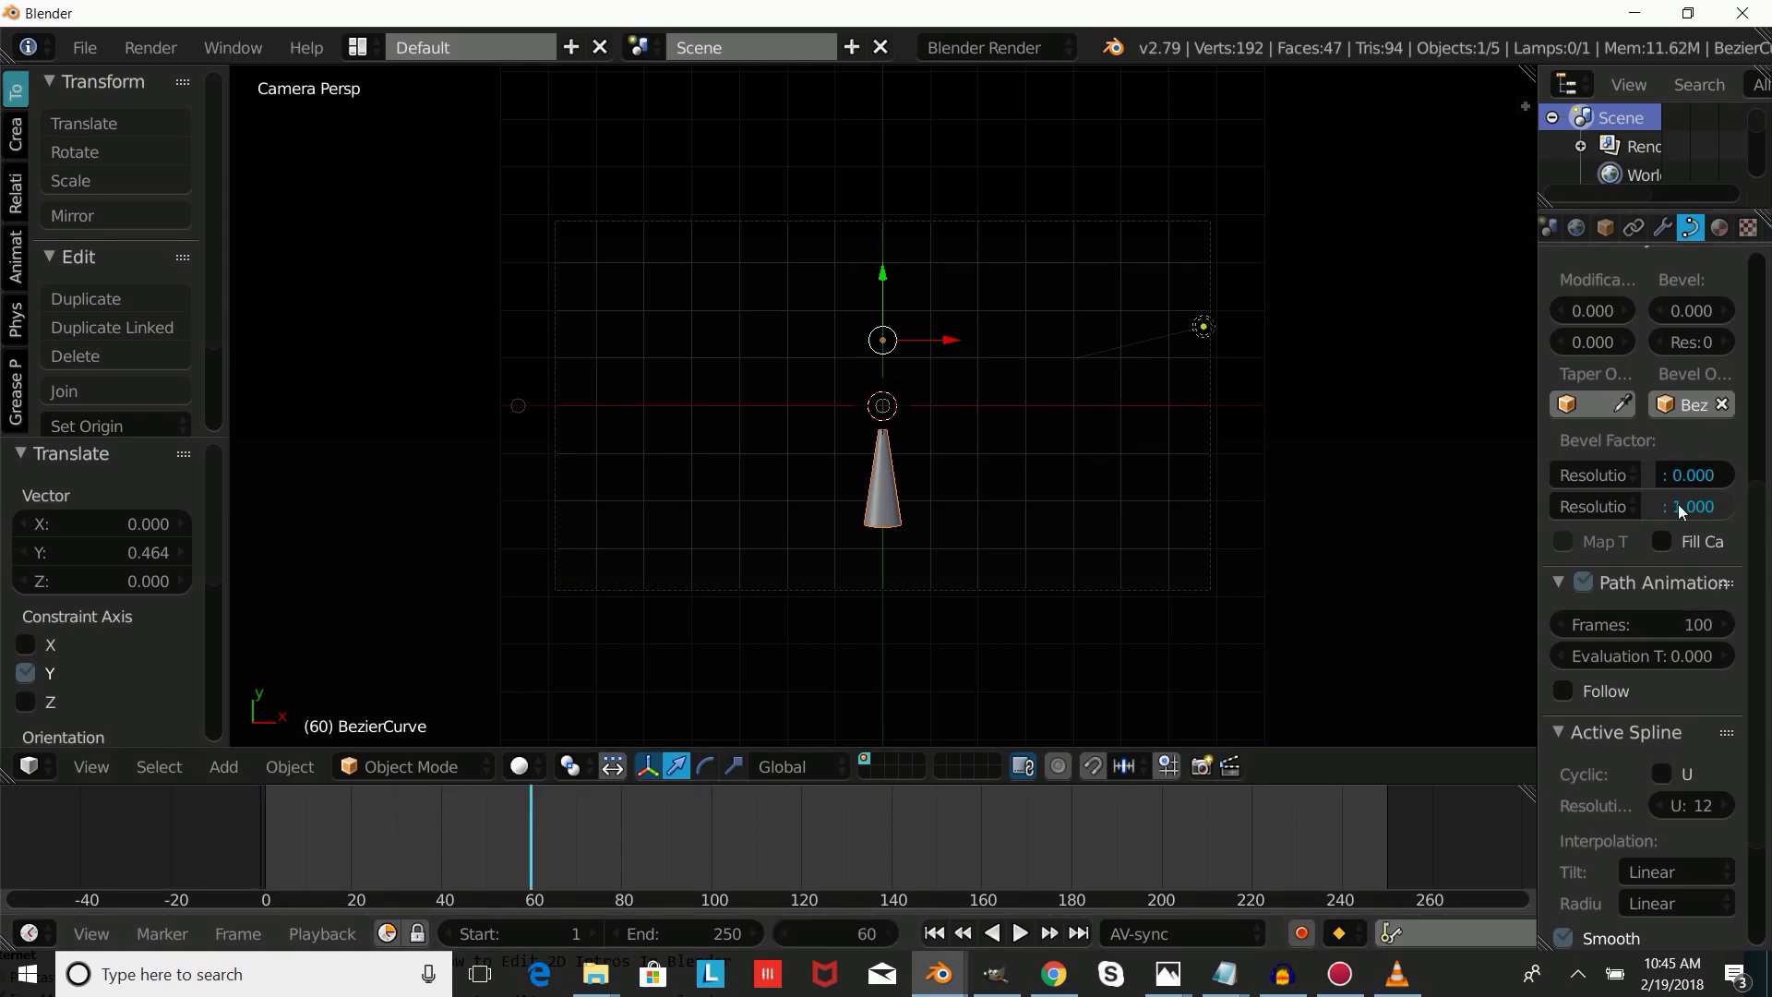
pyautogui.moveTo(1668, 478); pyautogui.dragTo(1696, 503)
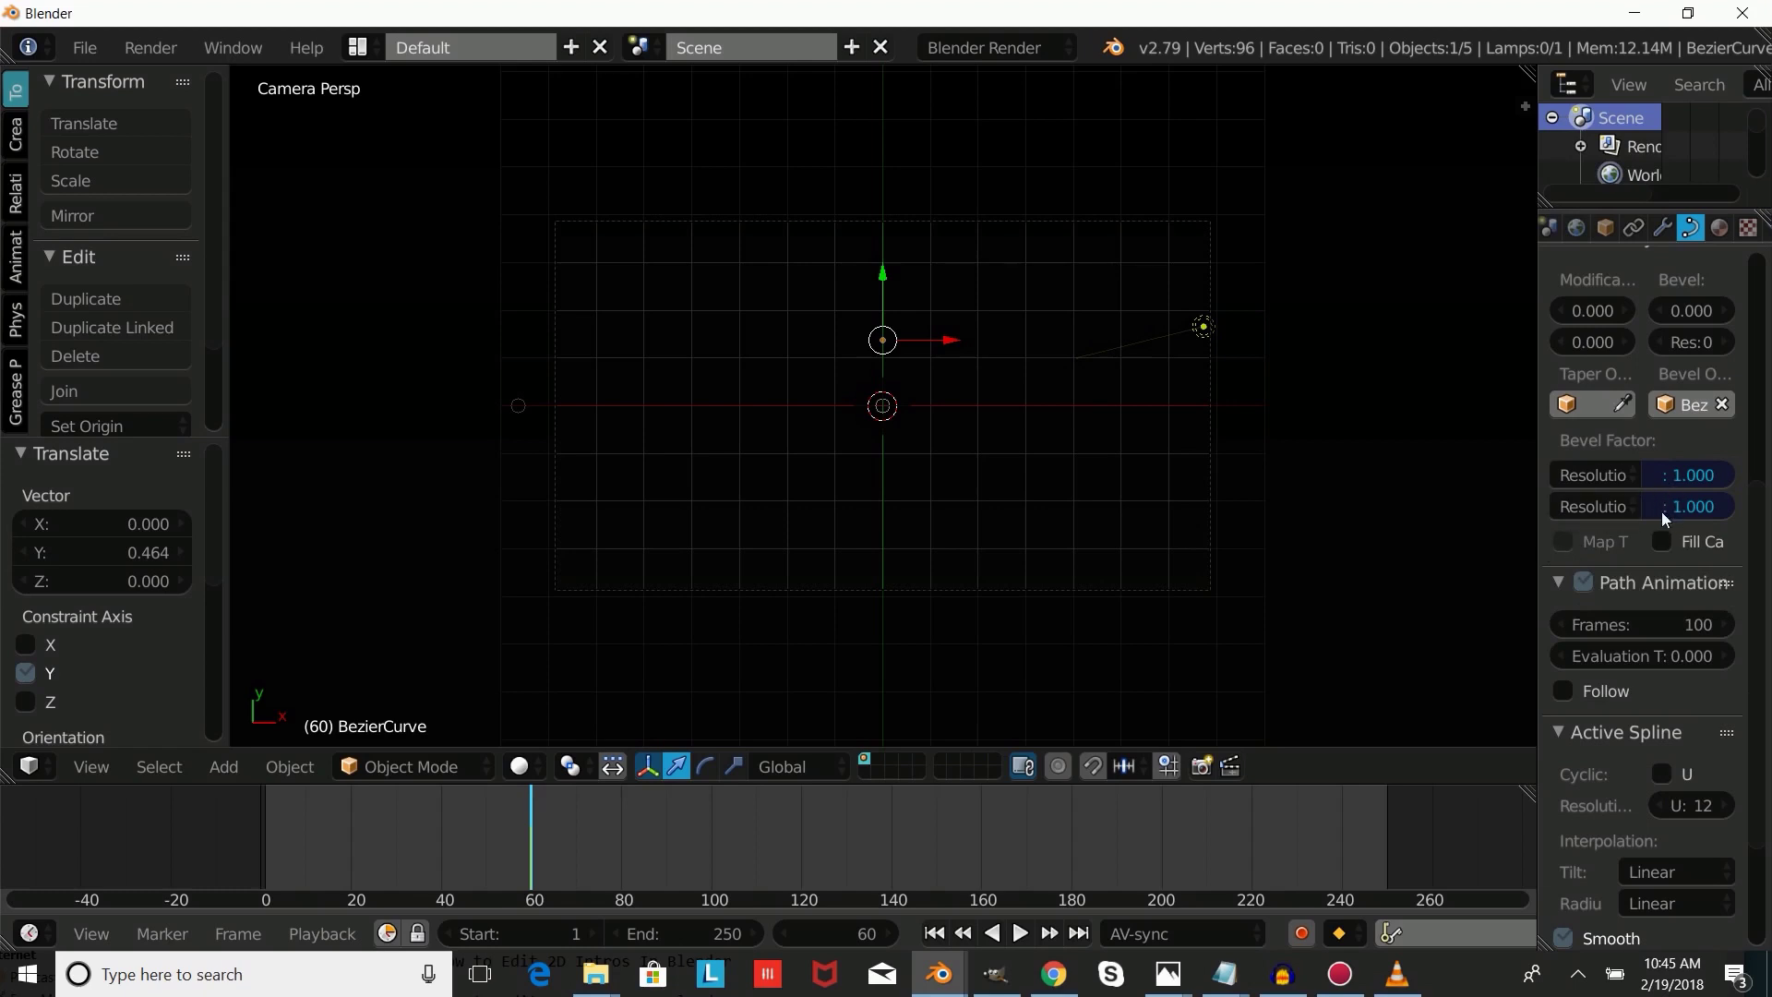
# Keyframe the start bevel factor at 0.572 and the end bevel factor at 0.237 on frame 30.
pyautogui.click(824, 932)
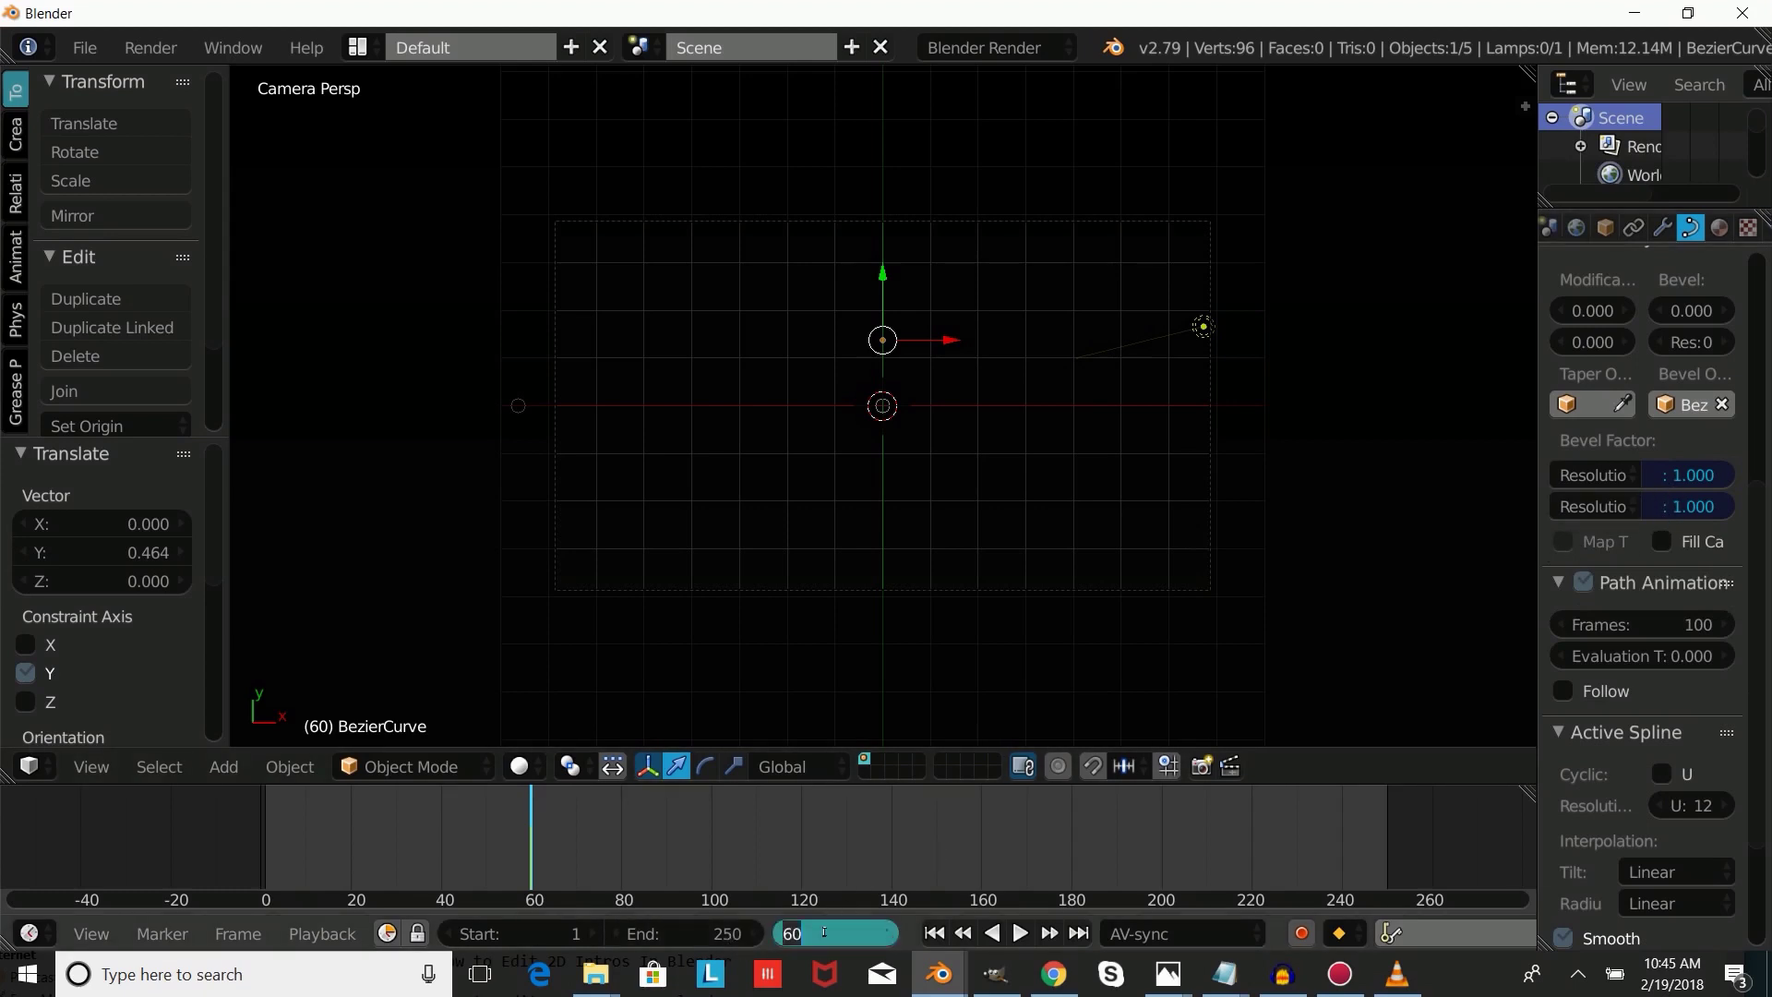
pyautogui.write('3')
pyautogui.press('Return')
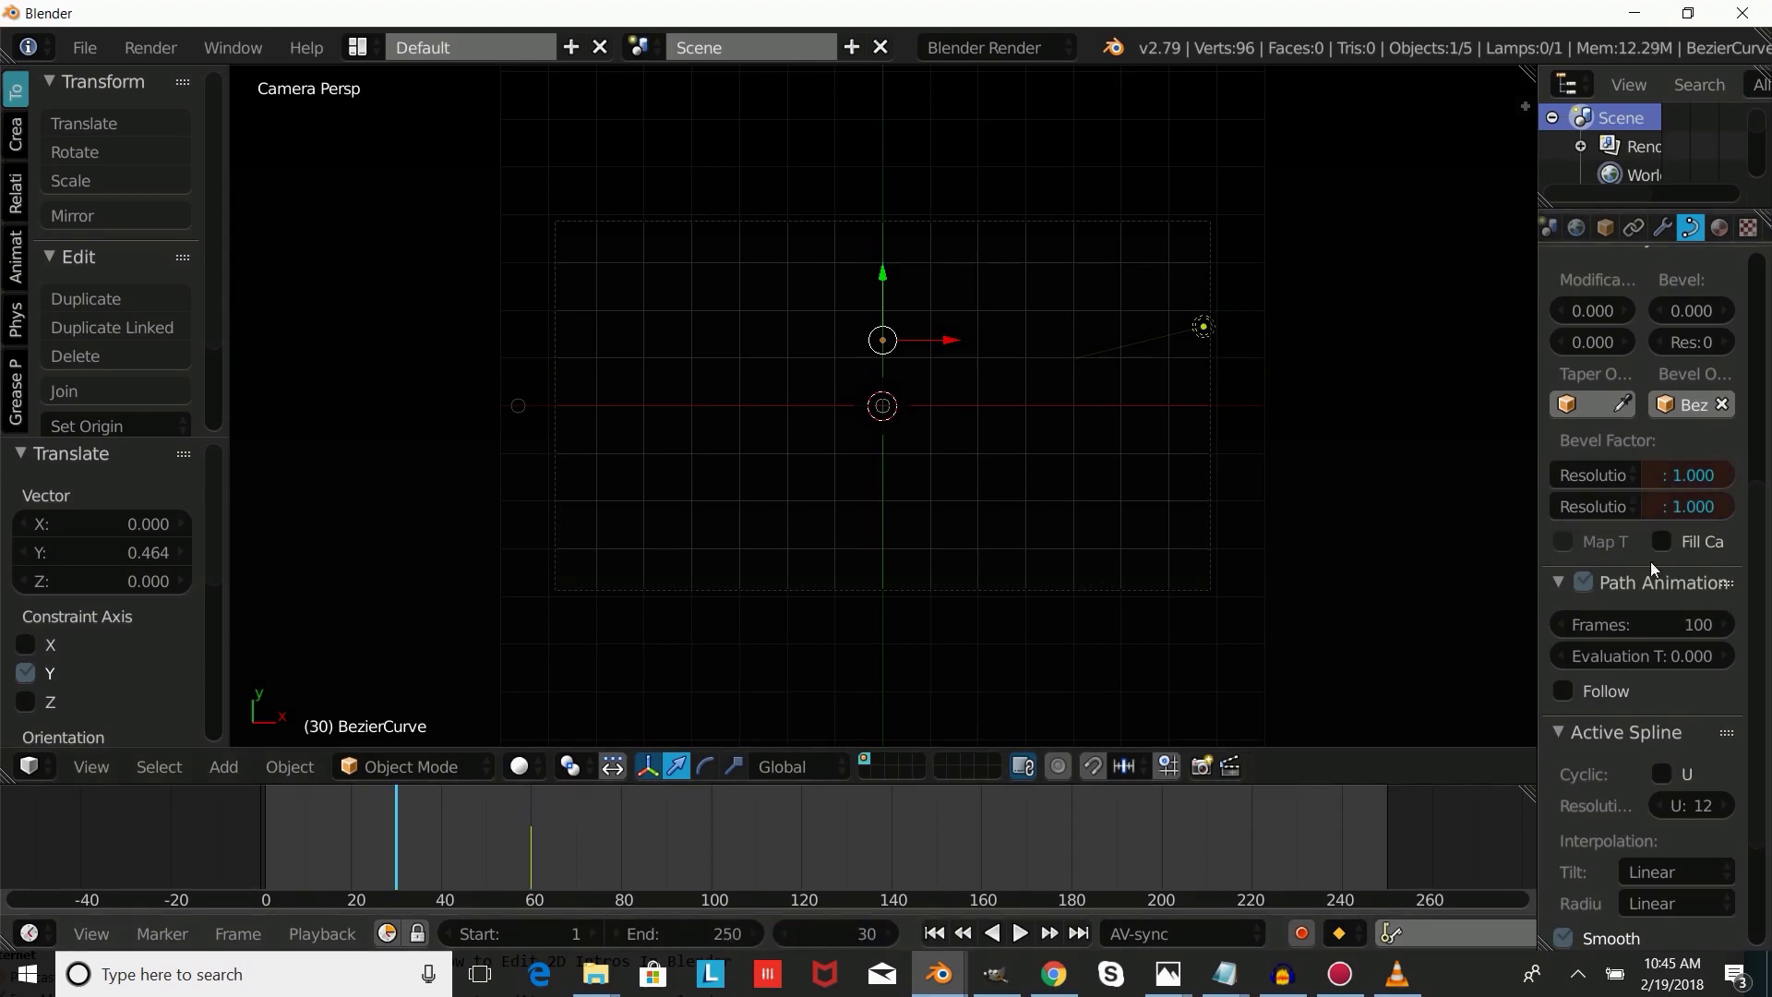
pyautogui.moveTo(1688, 505); pyautogui.dragTo(1579, 506)
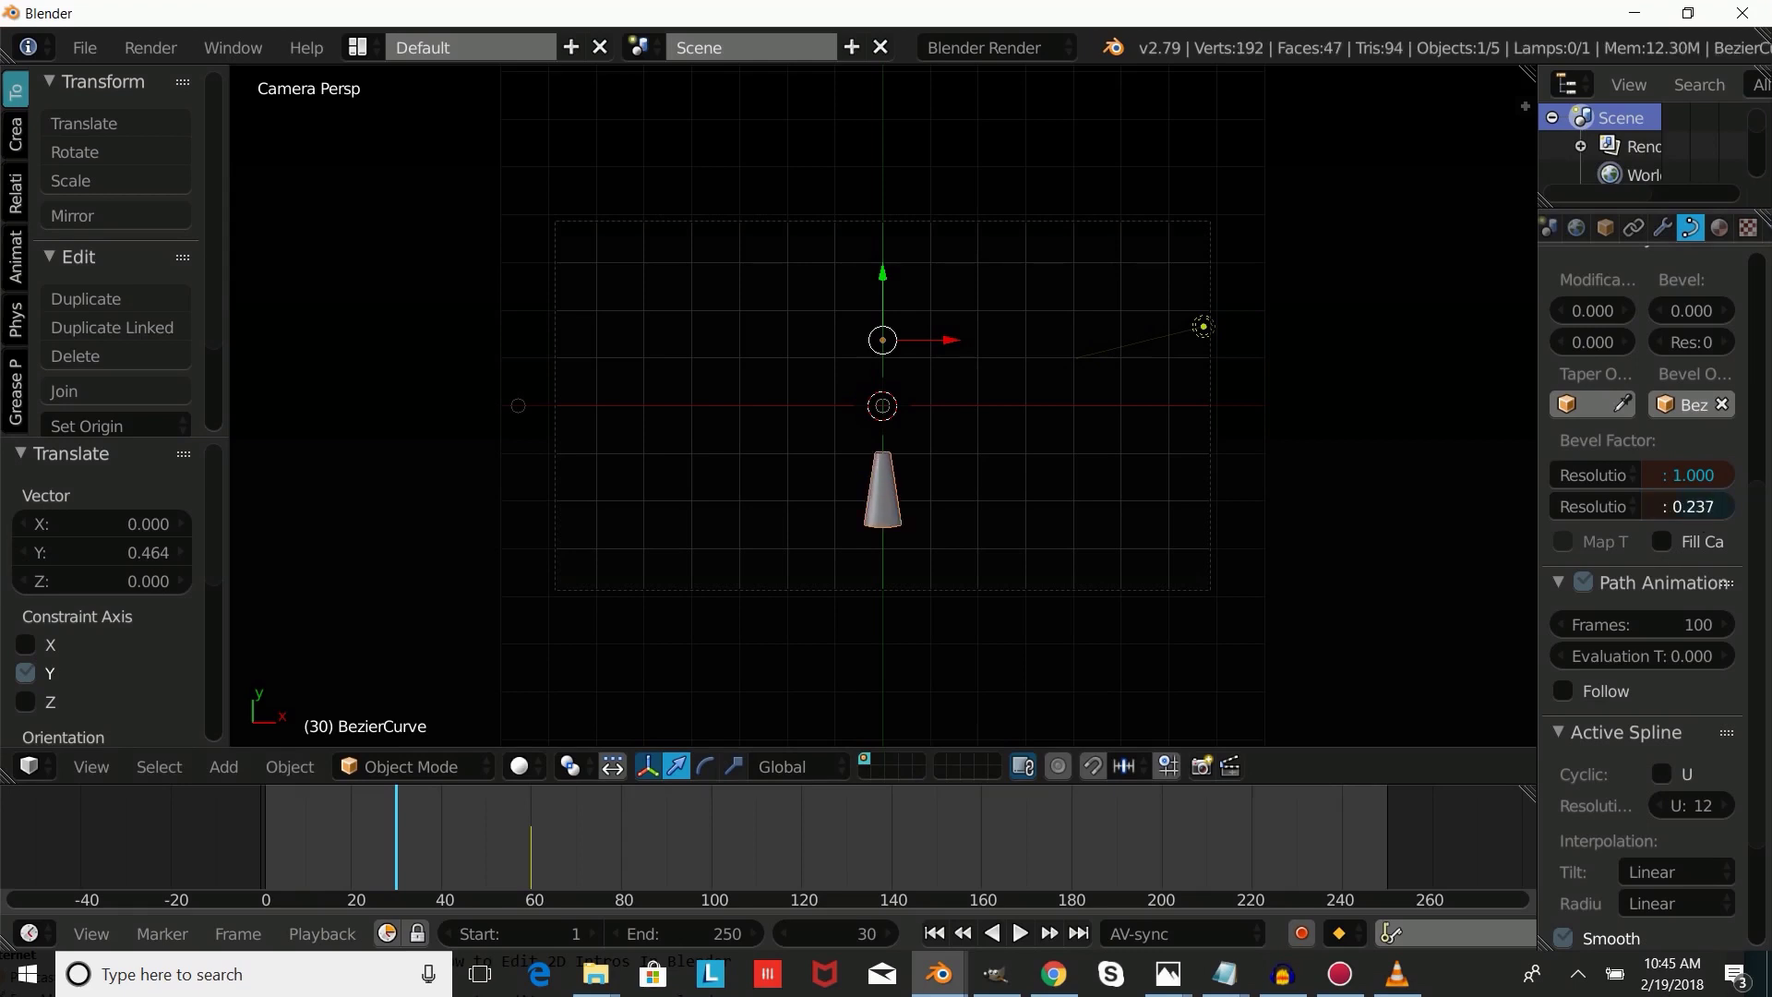
pyautogui.moveTo(1689, 474); pyautogui.dragTo(1620, 474)
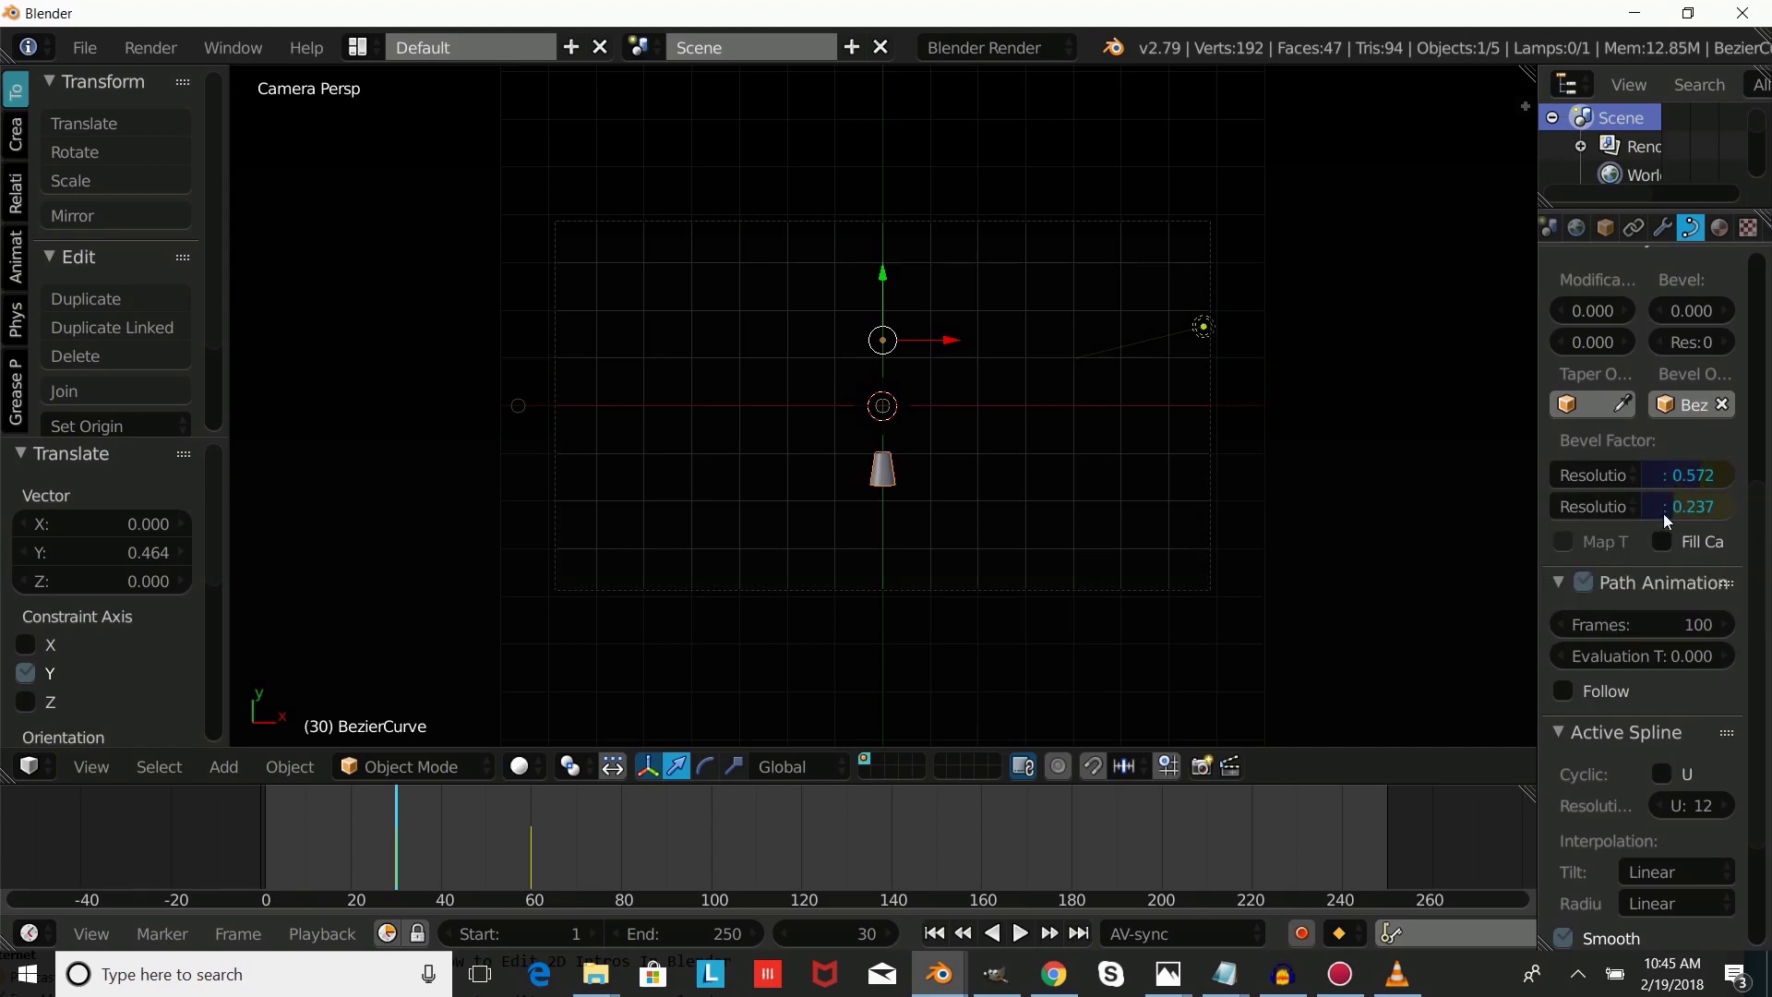
# Keyframe both the start and end bevel factors at 0.000 on frame 0.
pyautogui.doubleClick(843, 932)
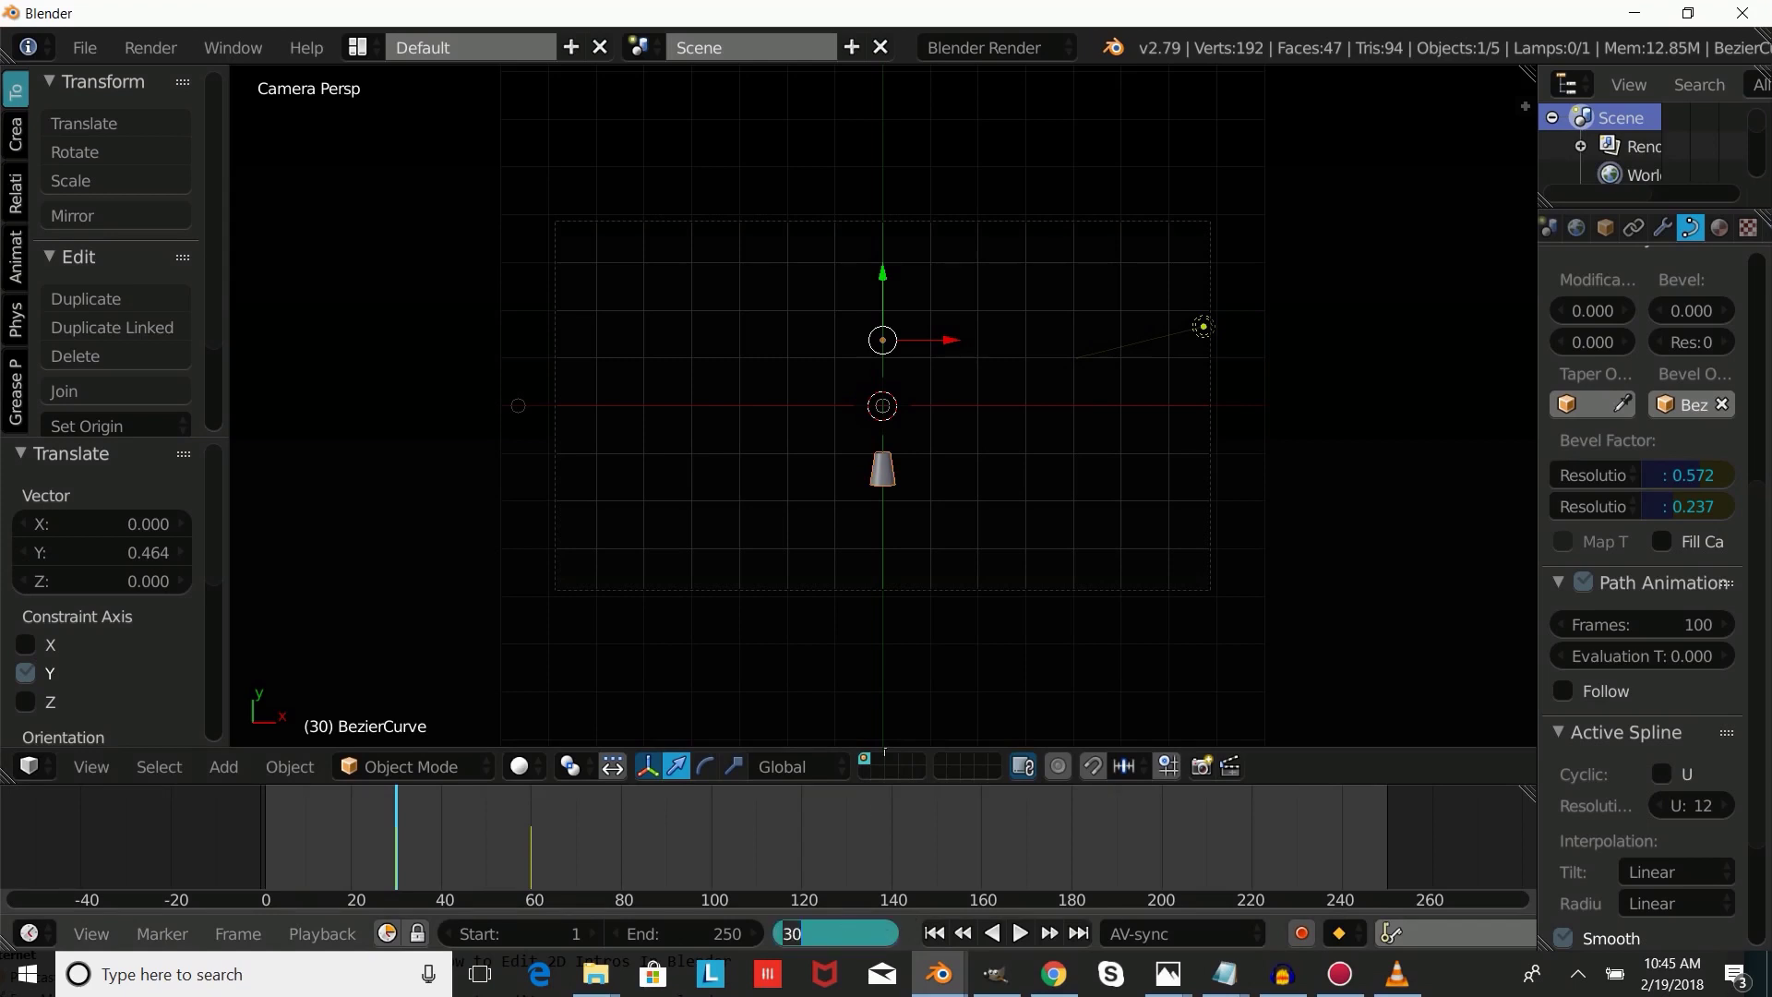
pyautogui.write('0')
pyautogui.press('Return')
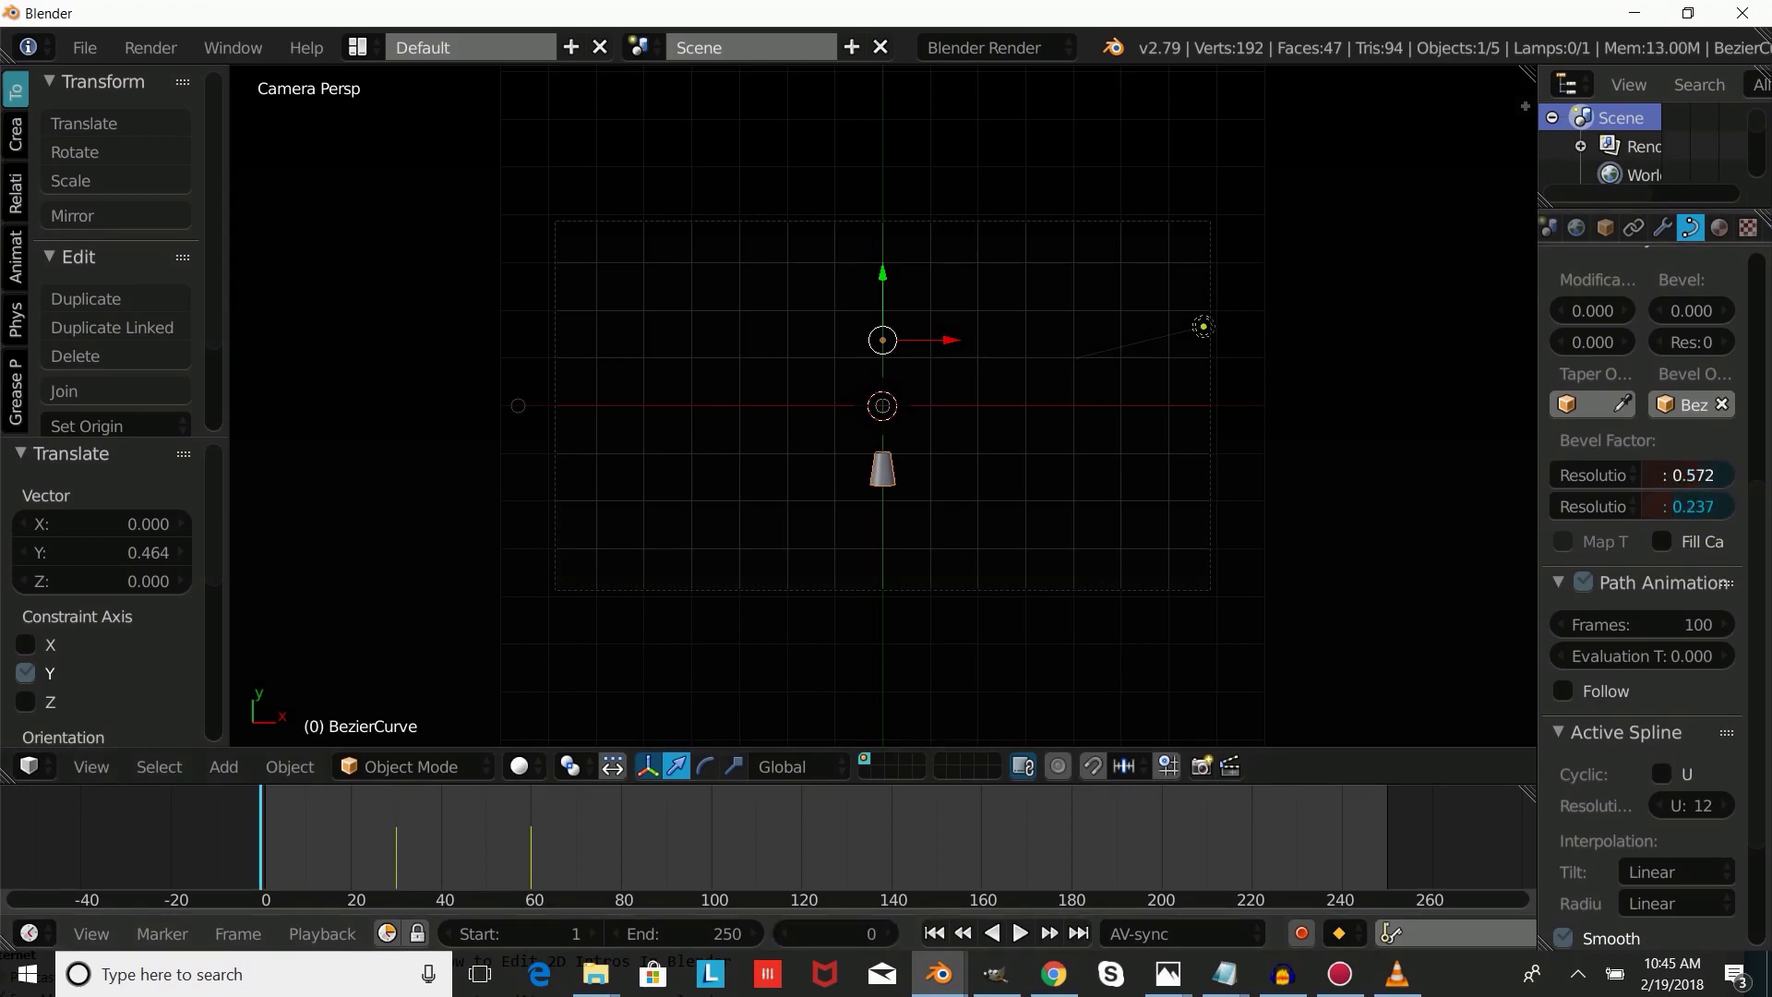
pyautogui.moveTo(1689, 474); pyautogui.dragTo(1666, 505)
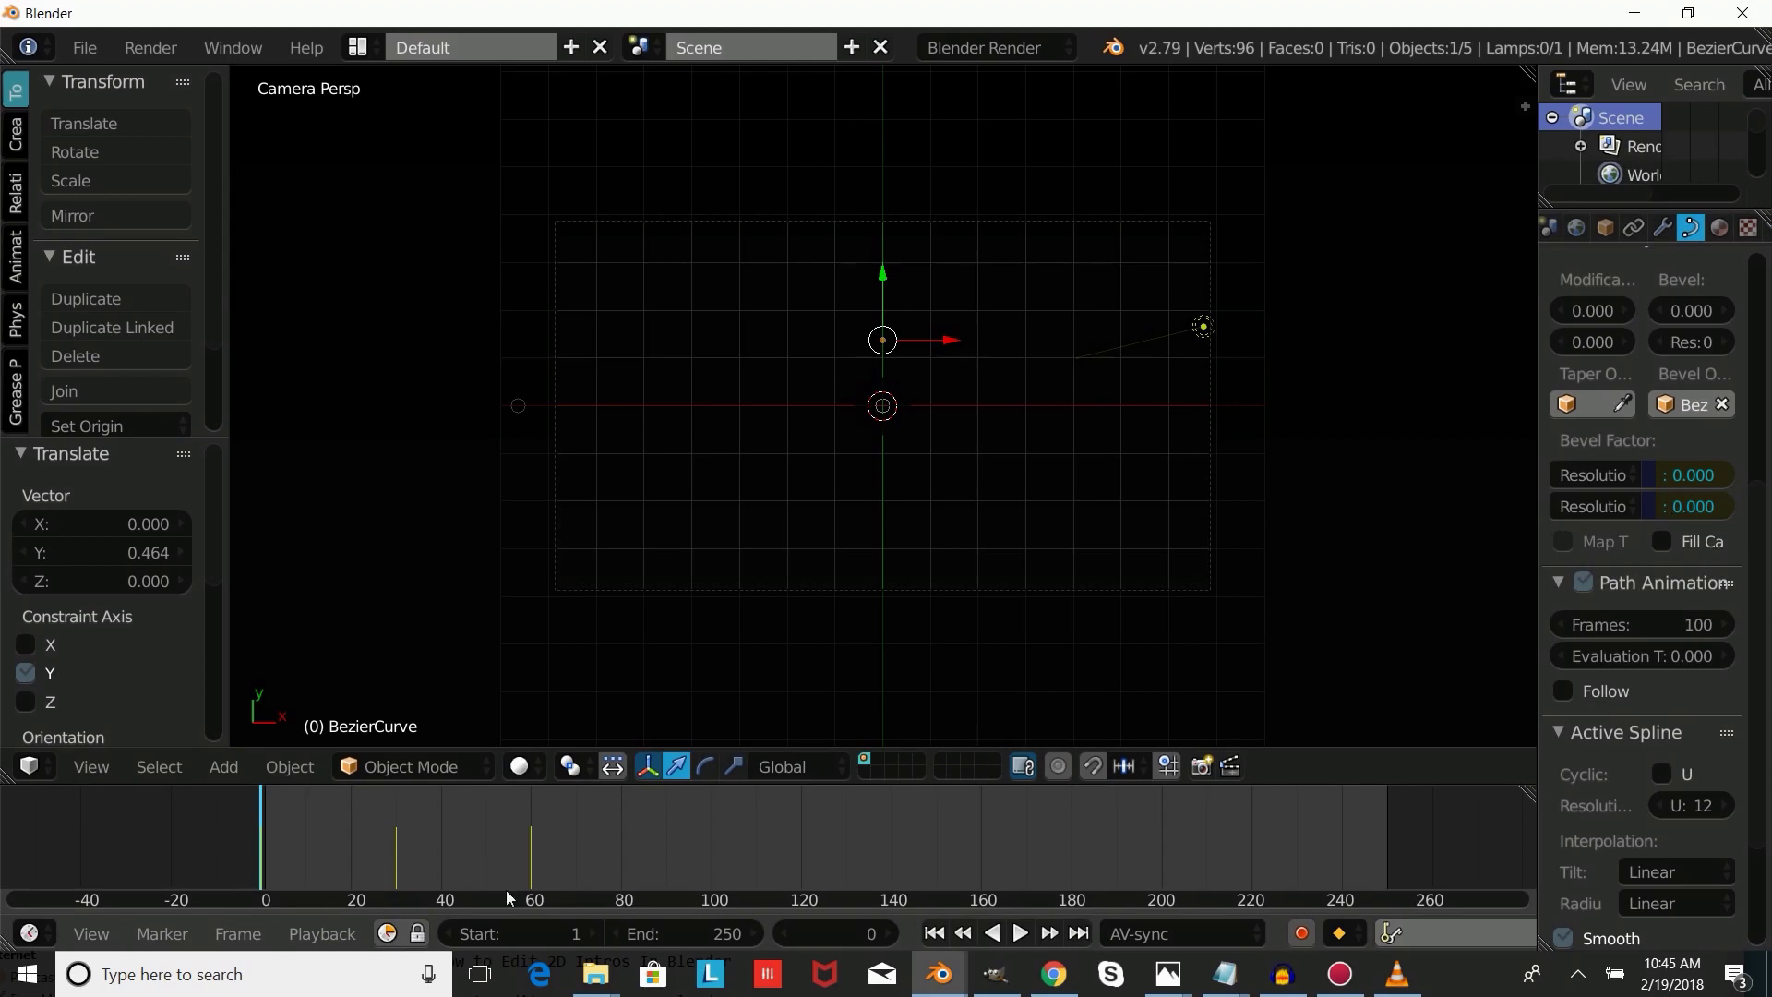
# Play back the bevel factor animation and scrub the timeline to frame 22.
pyautogui.click(1019, 933)
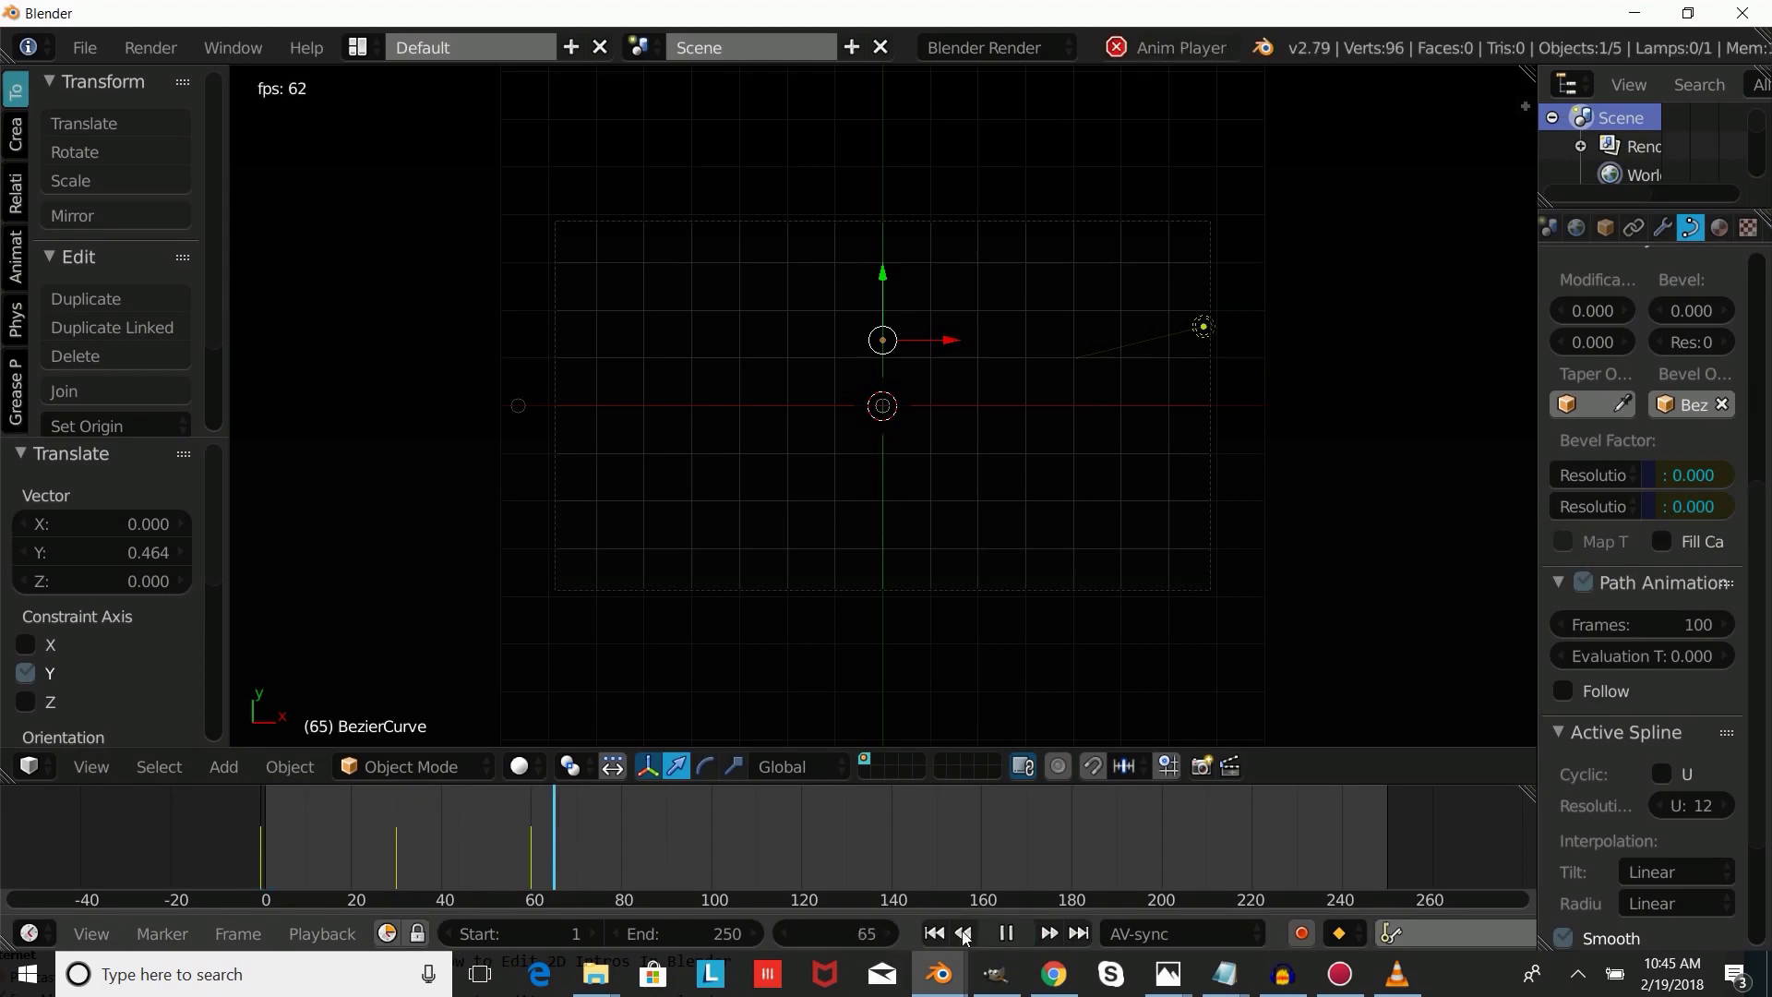
pyautogui.click(267, 846)
pyautogui.click(258, 853)
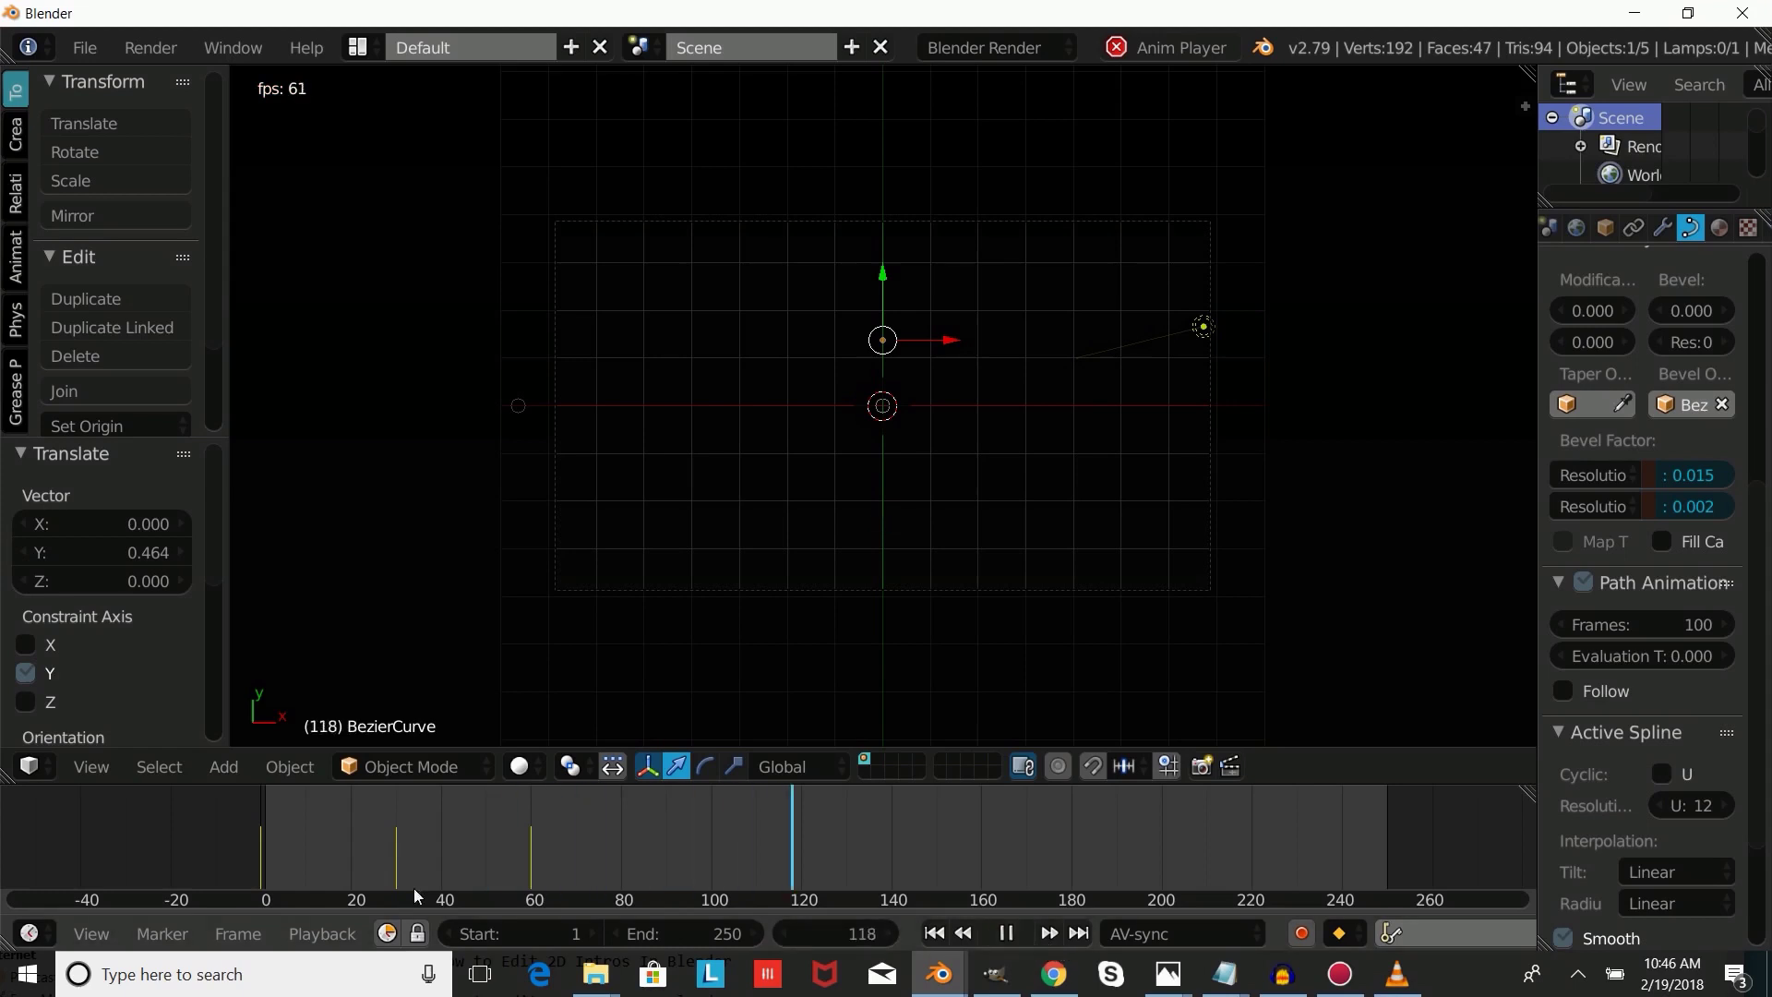
pyautogui.click(115, 851)
pyautogui.click(1013, 938)
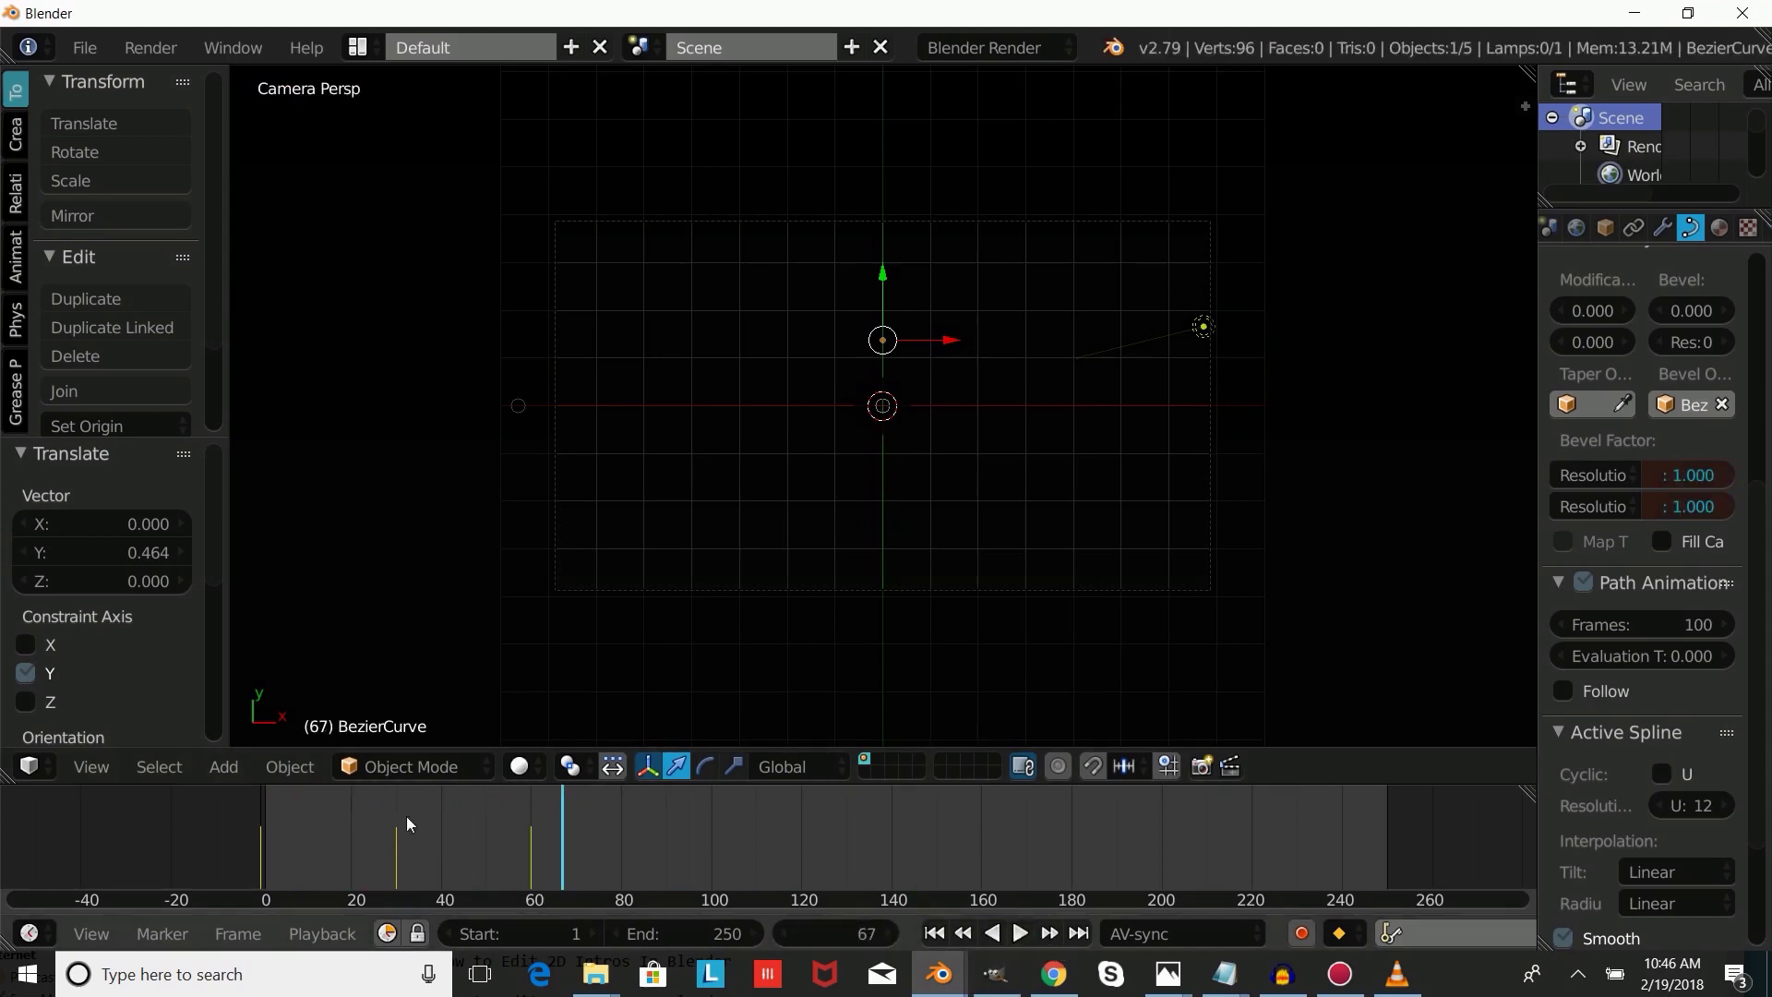
pyautogui.moveTo(325, 845); pyautogui.dragTo(365, 846)
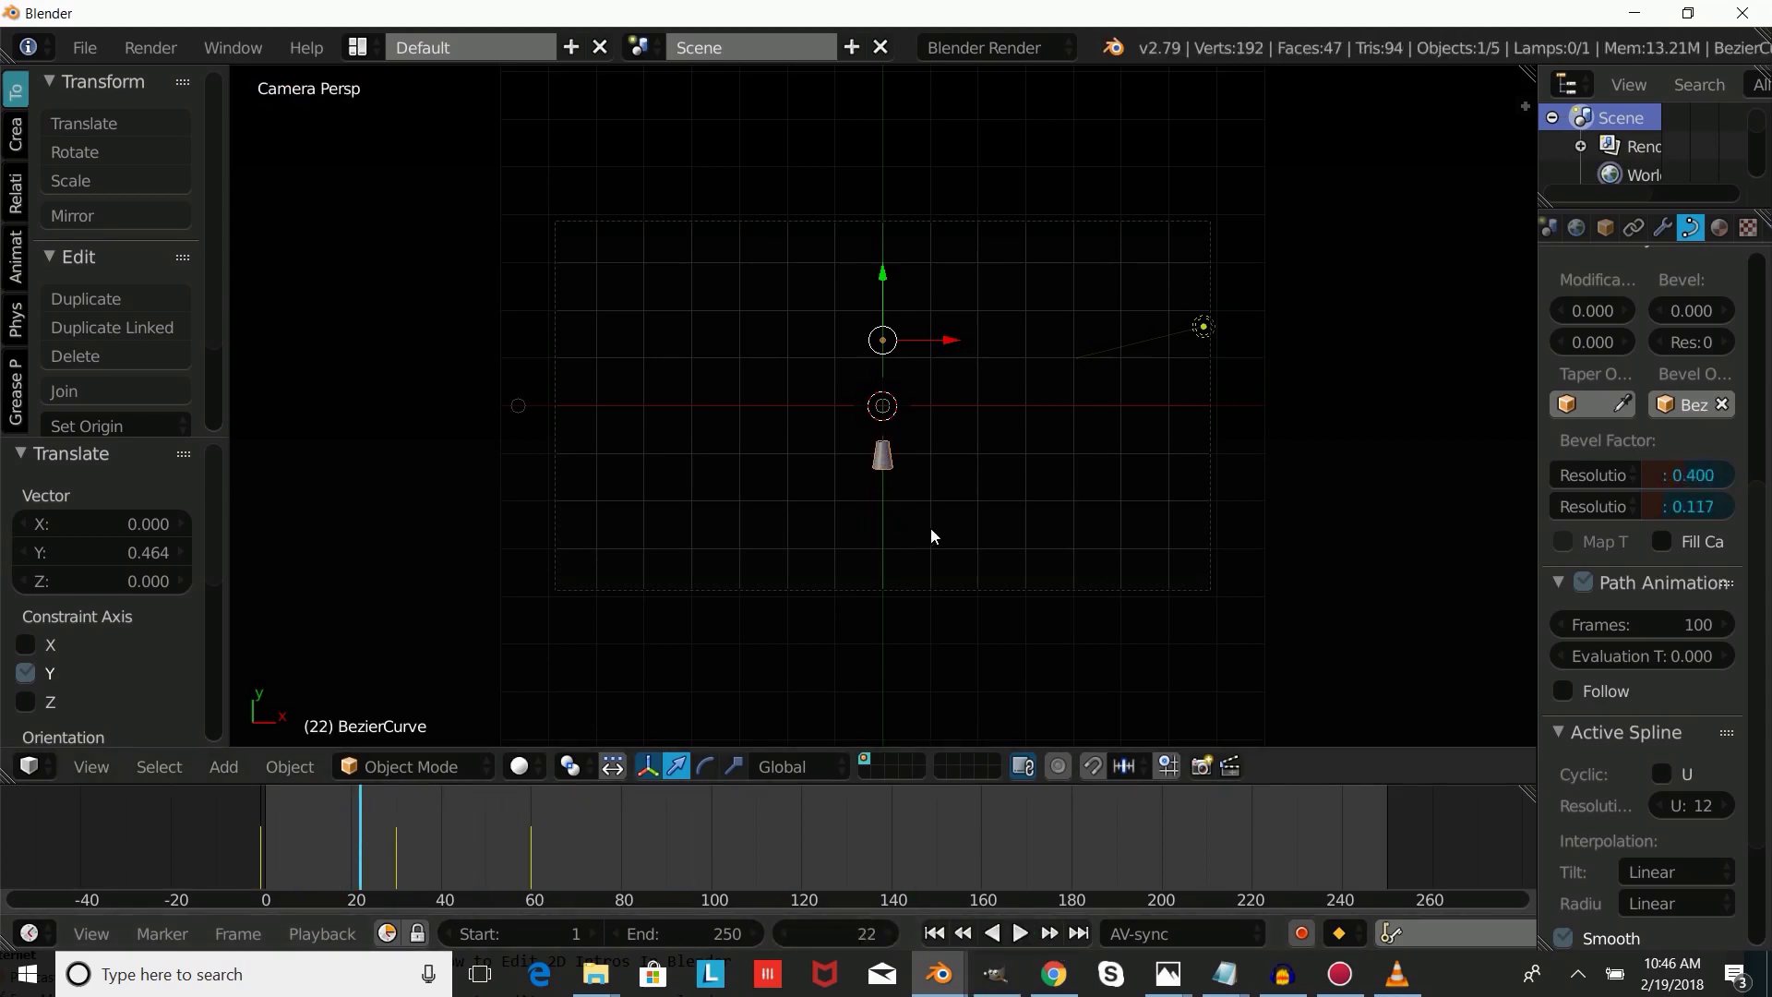
# Scale the Bezier curve about 2.059 and move it about 1.006 along Y, and preview the animation.
pyautogui.press('s')
pyautogui.press('y')
pyautogui.click(1149, 644)
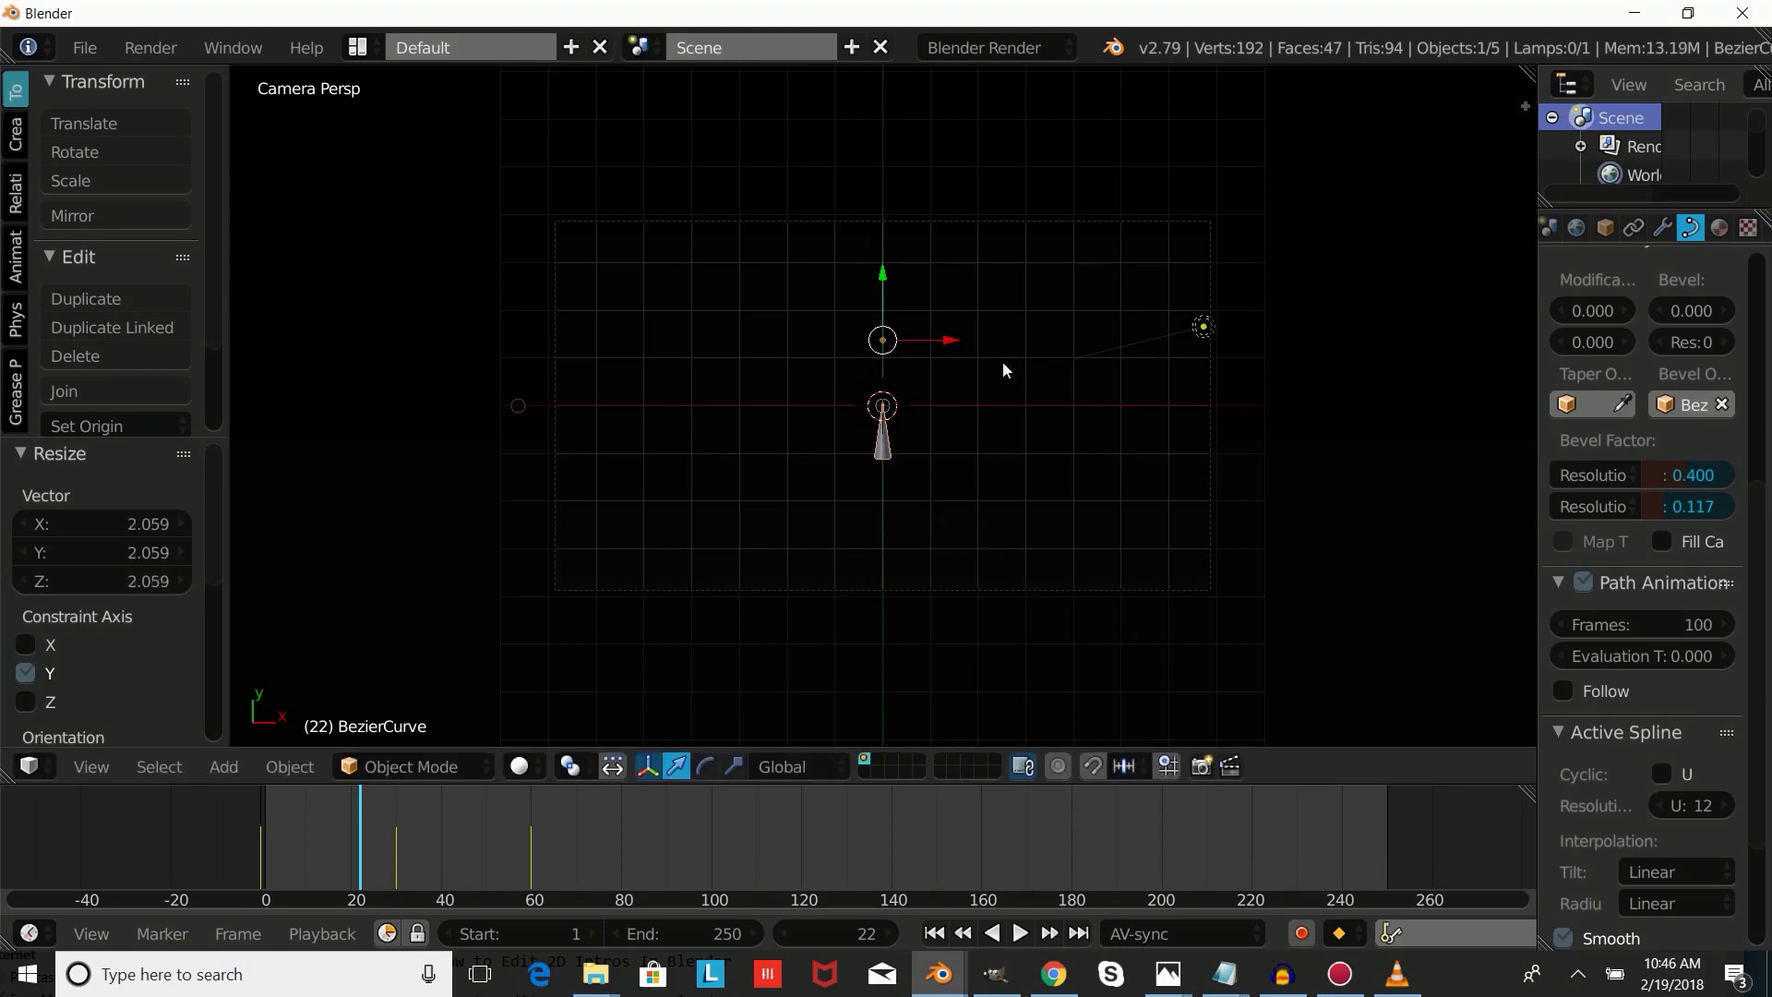
pyautogui.moveTo(886, 274); pyautogui.dragTo(901, 230)
pyautogui.hotkey('alt', 'a')
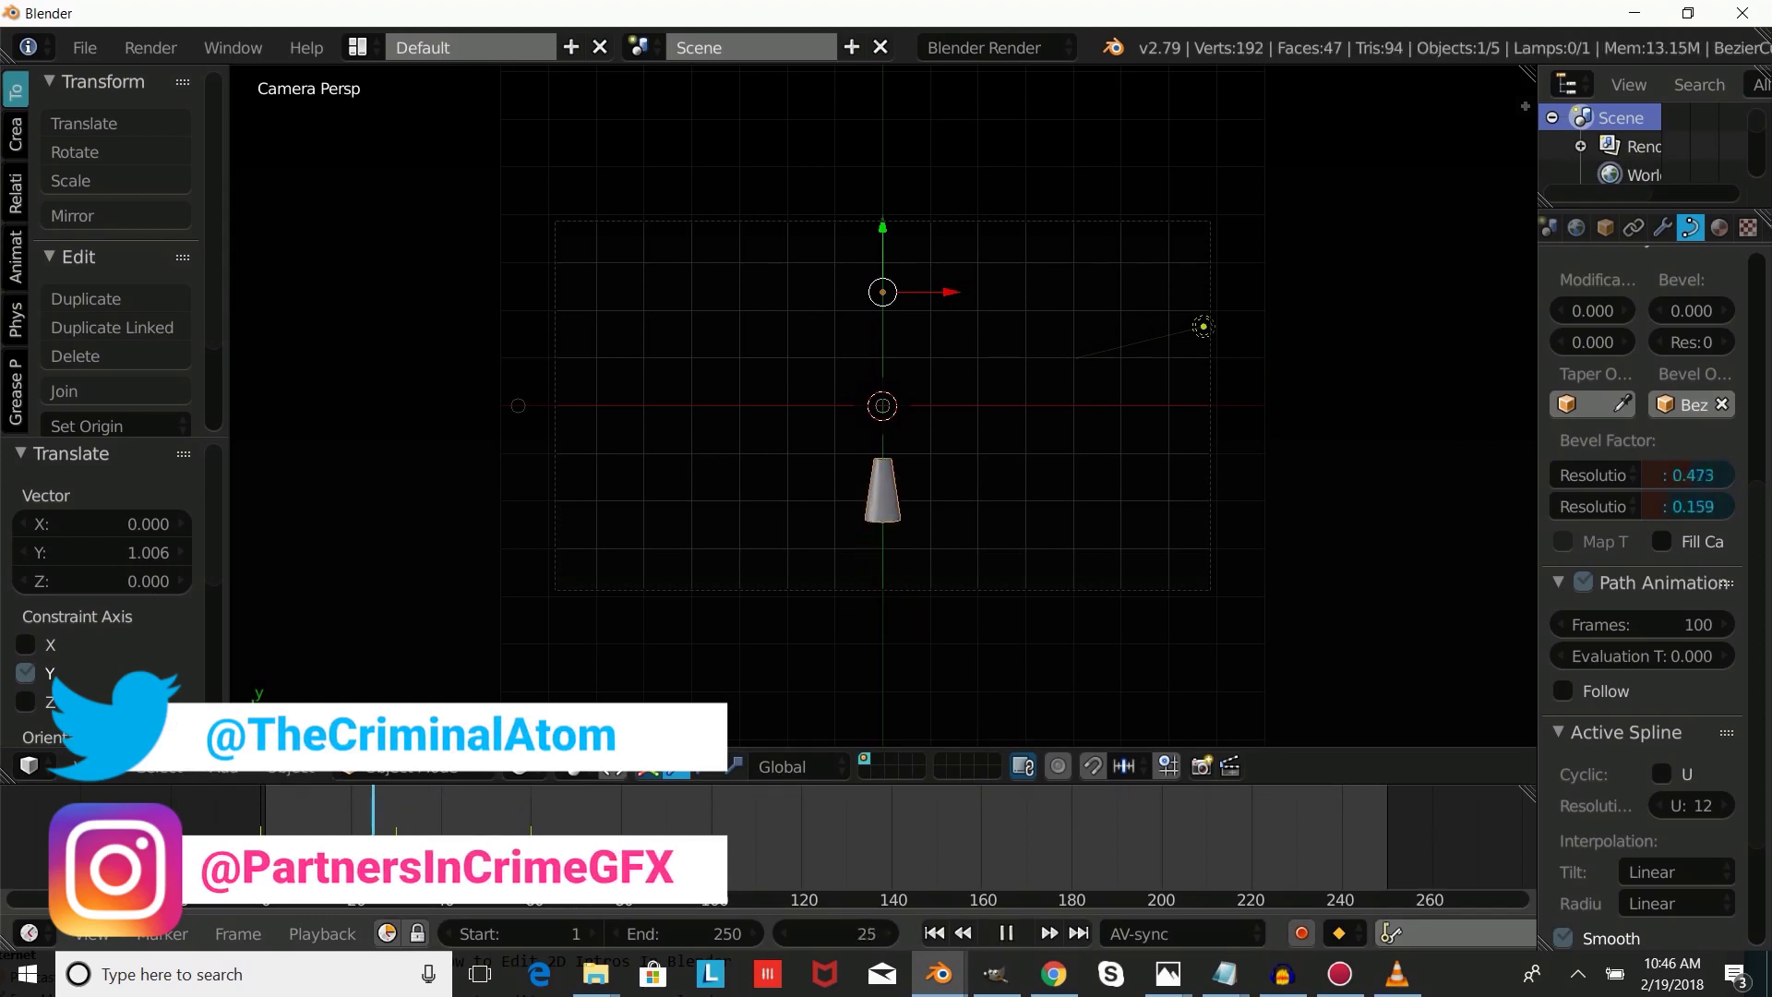
pyautogui.hotkey('alt', 'a')
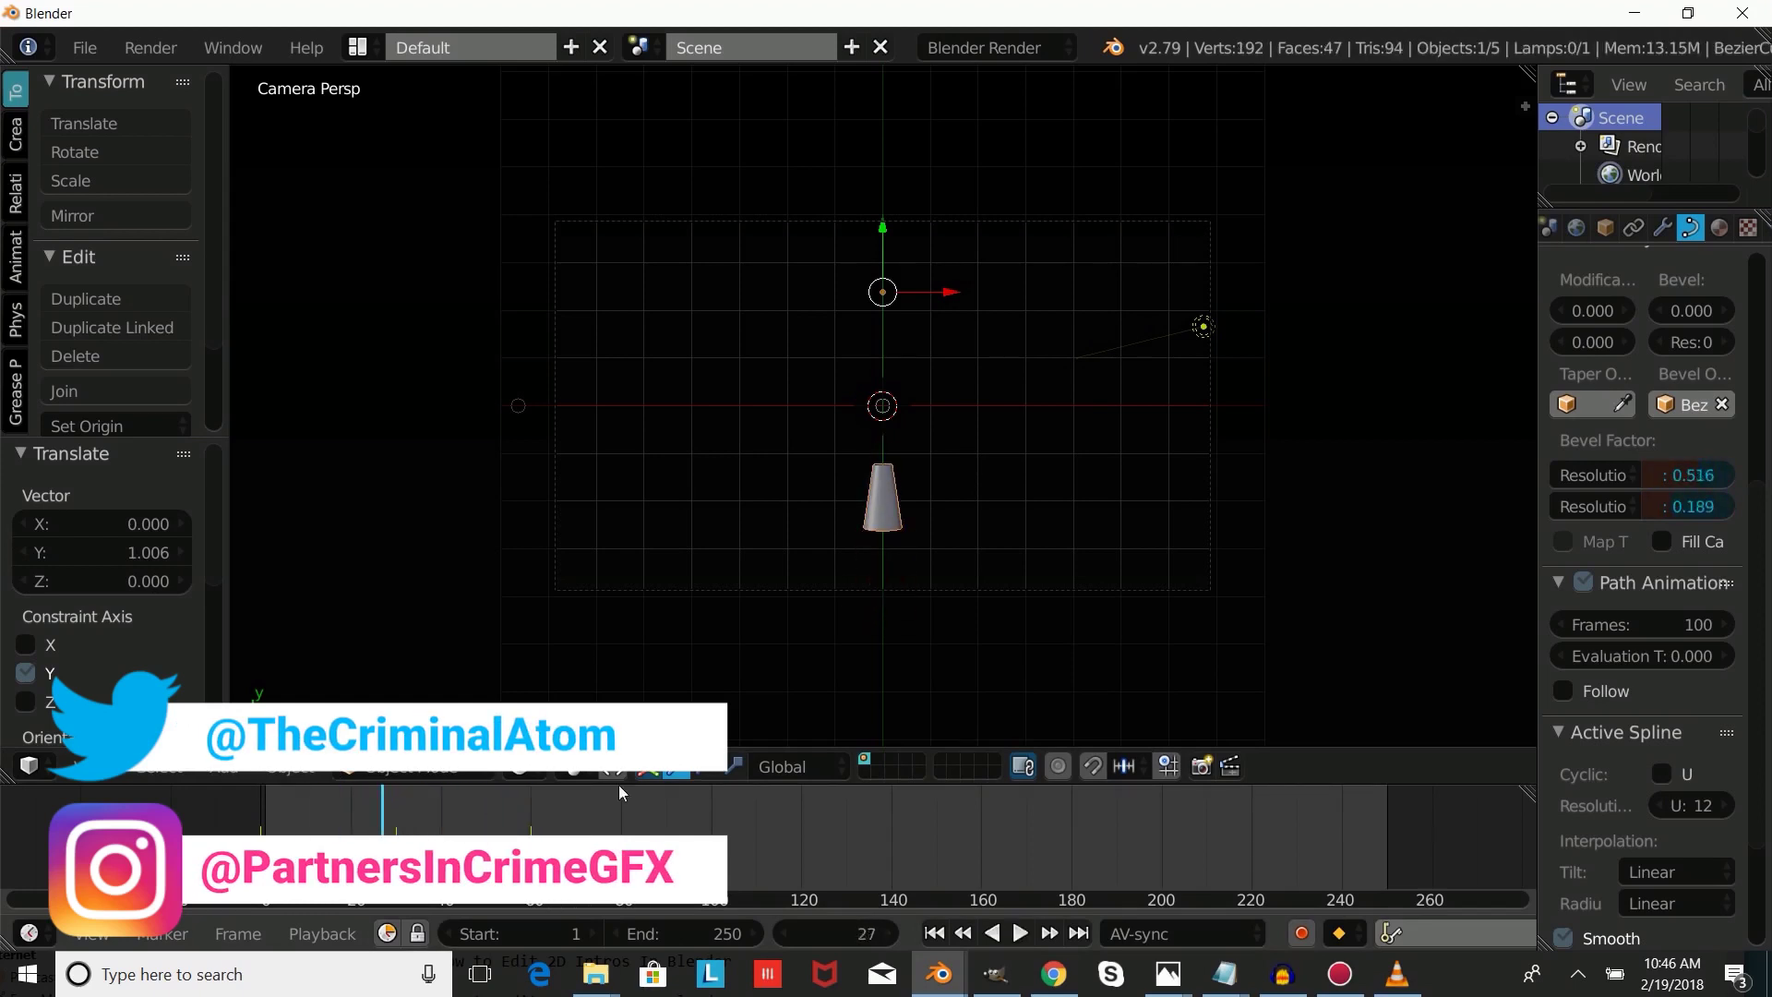
# Add an Array modifier to the Bezier curve and place it above the Curve modifier.
pyautogui.click(1662, 227)
pyautogui.click(1657, 316)
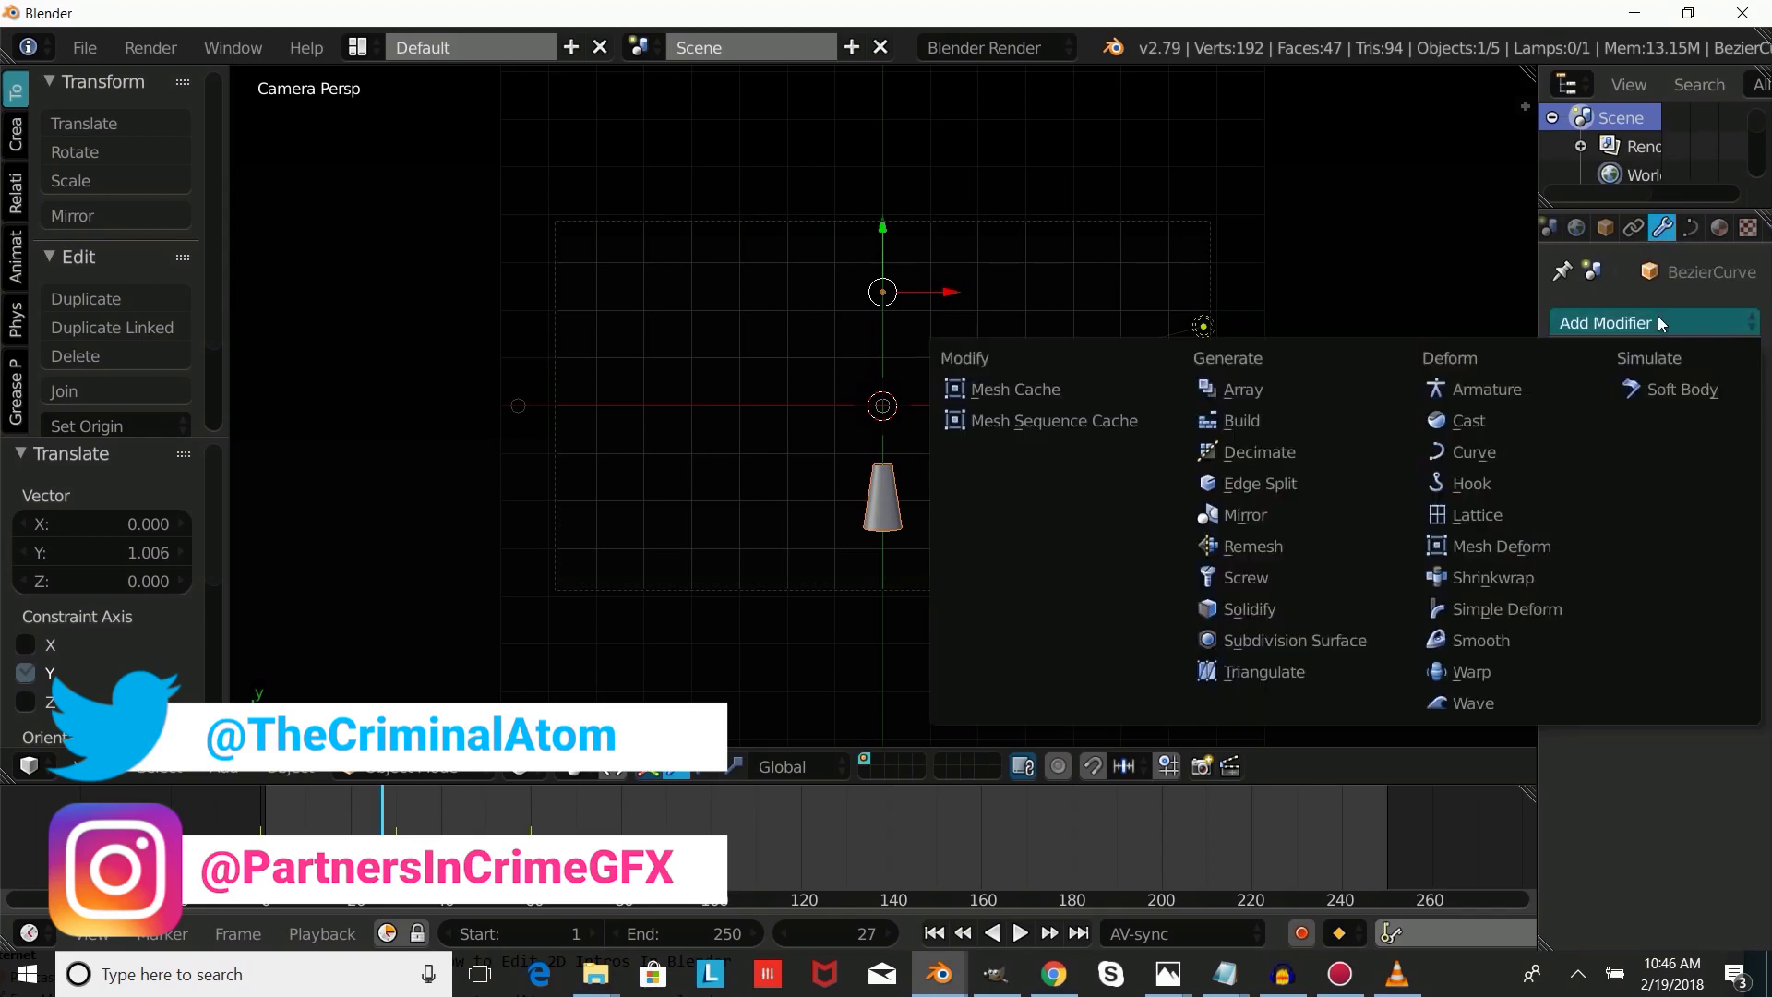
pyautogui.click(1350, 389)
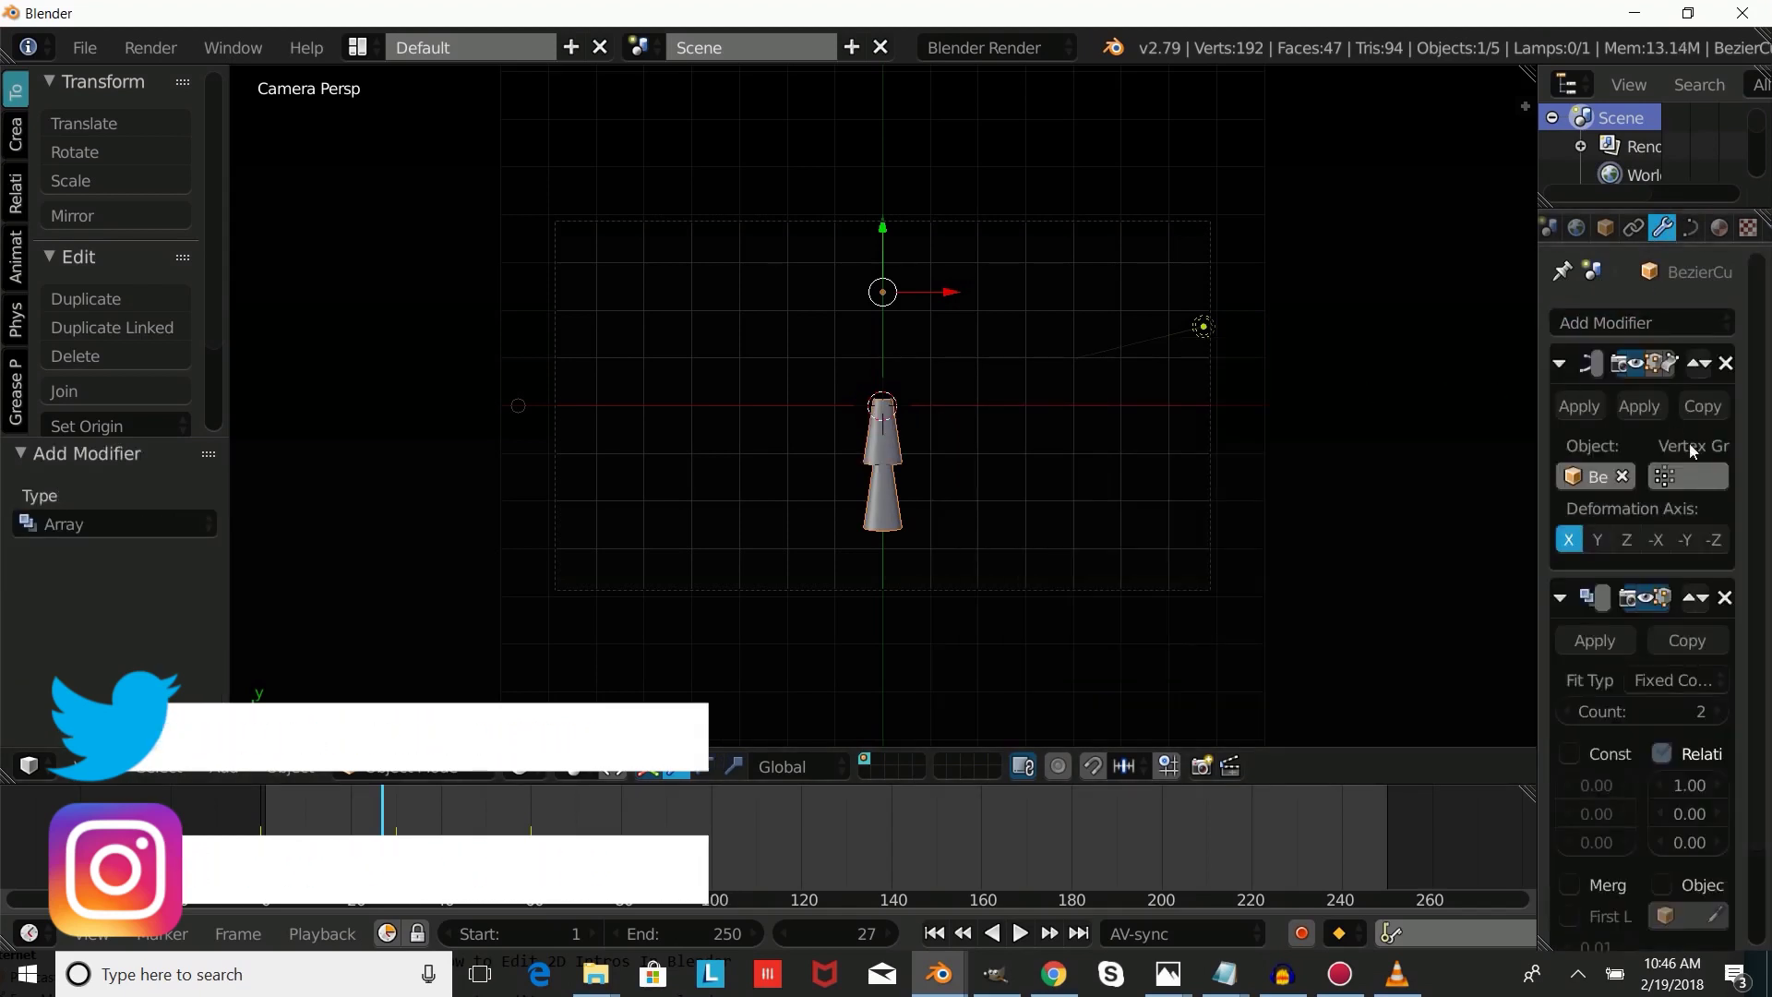
pyautogui.click(1690, 598)
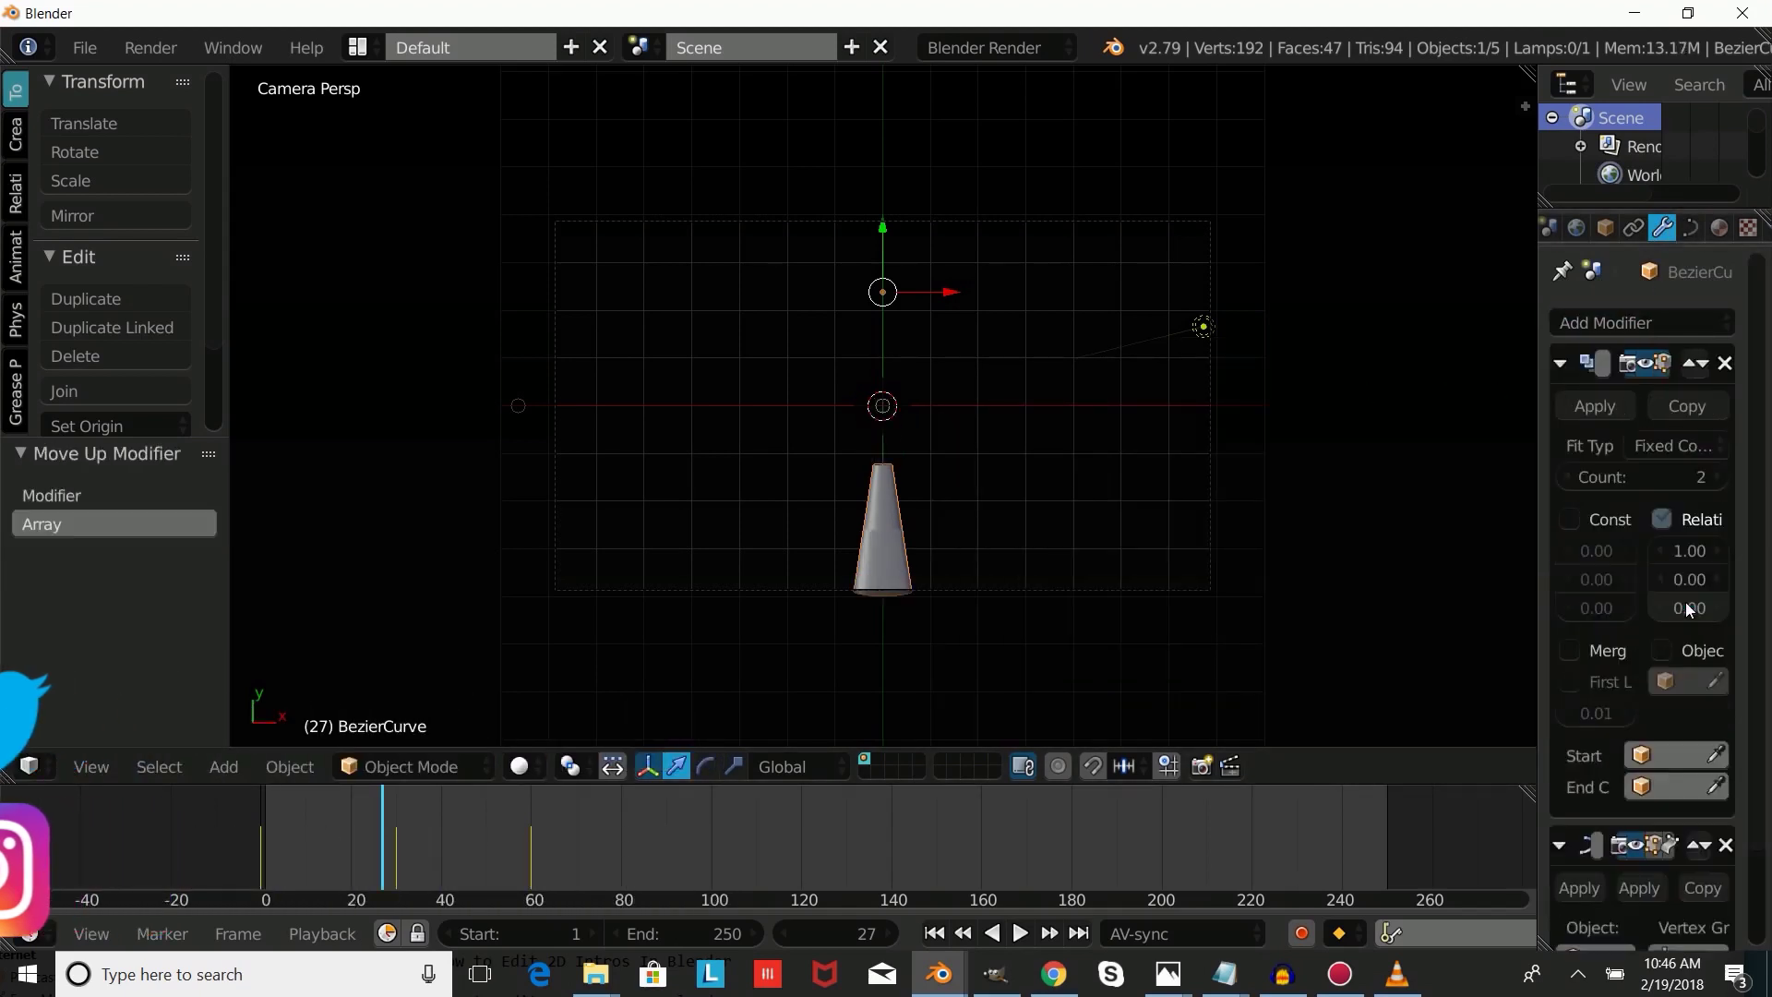
# Set the array's relative offset to 0 along X and -3.60 along Y.
pyautogui.click(1690, 551)
pyautogui.write('0')
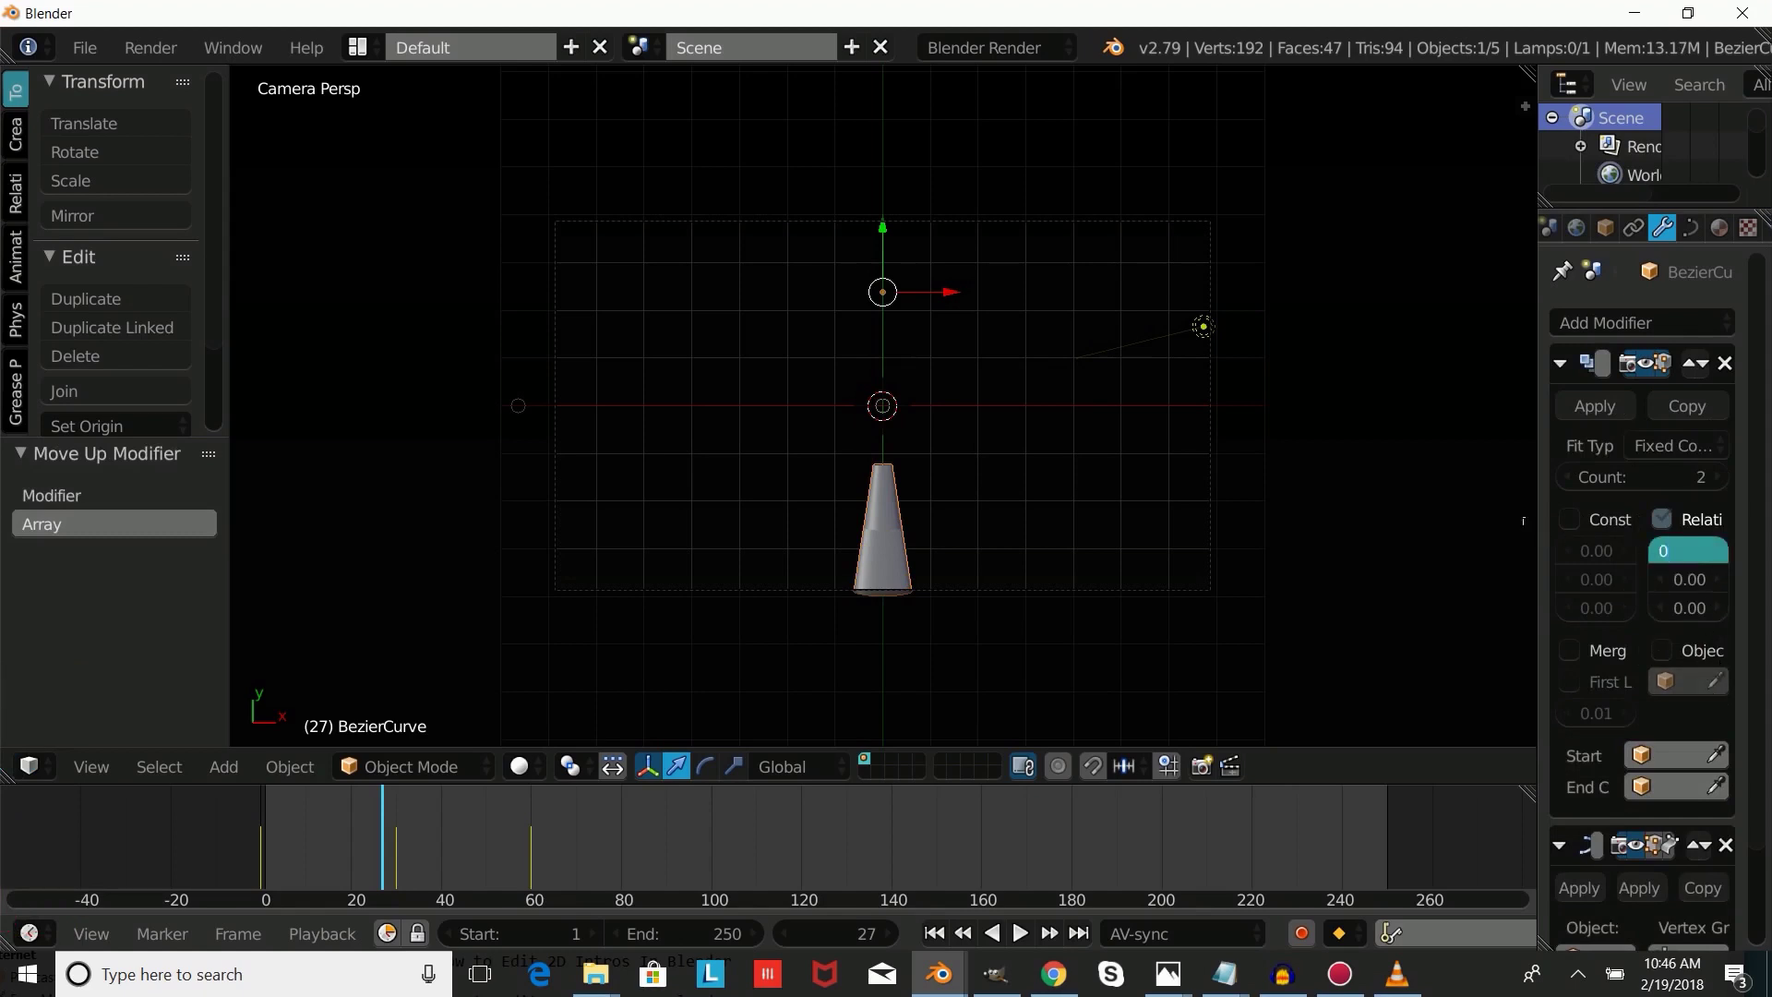
pyautogui.press('Return')
pyautogui.moveTo(1674, 587); pyautogui.dragTo(1583, 587)
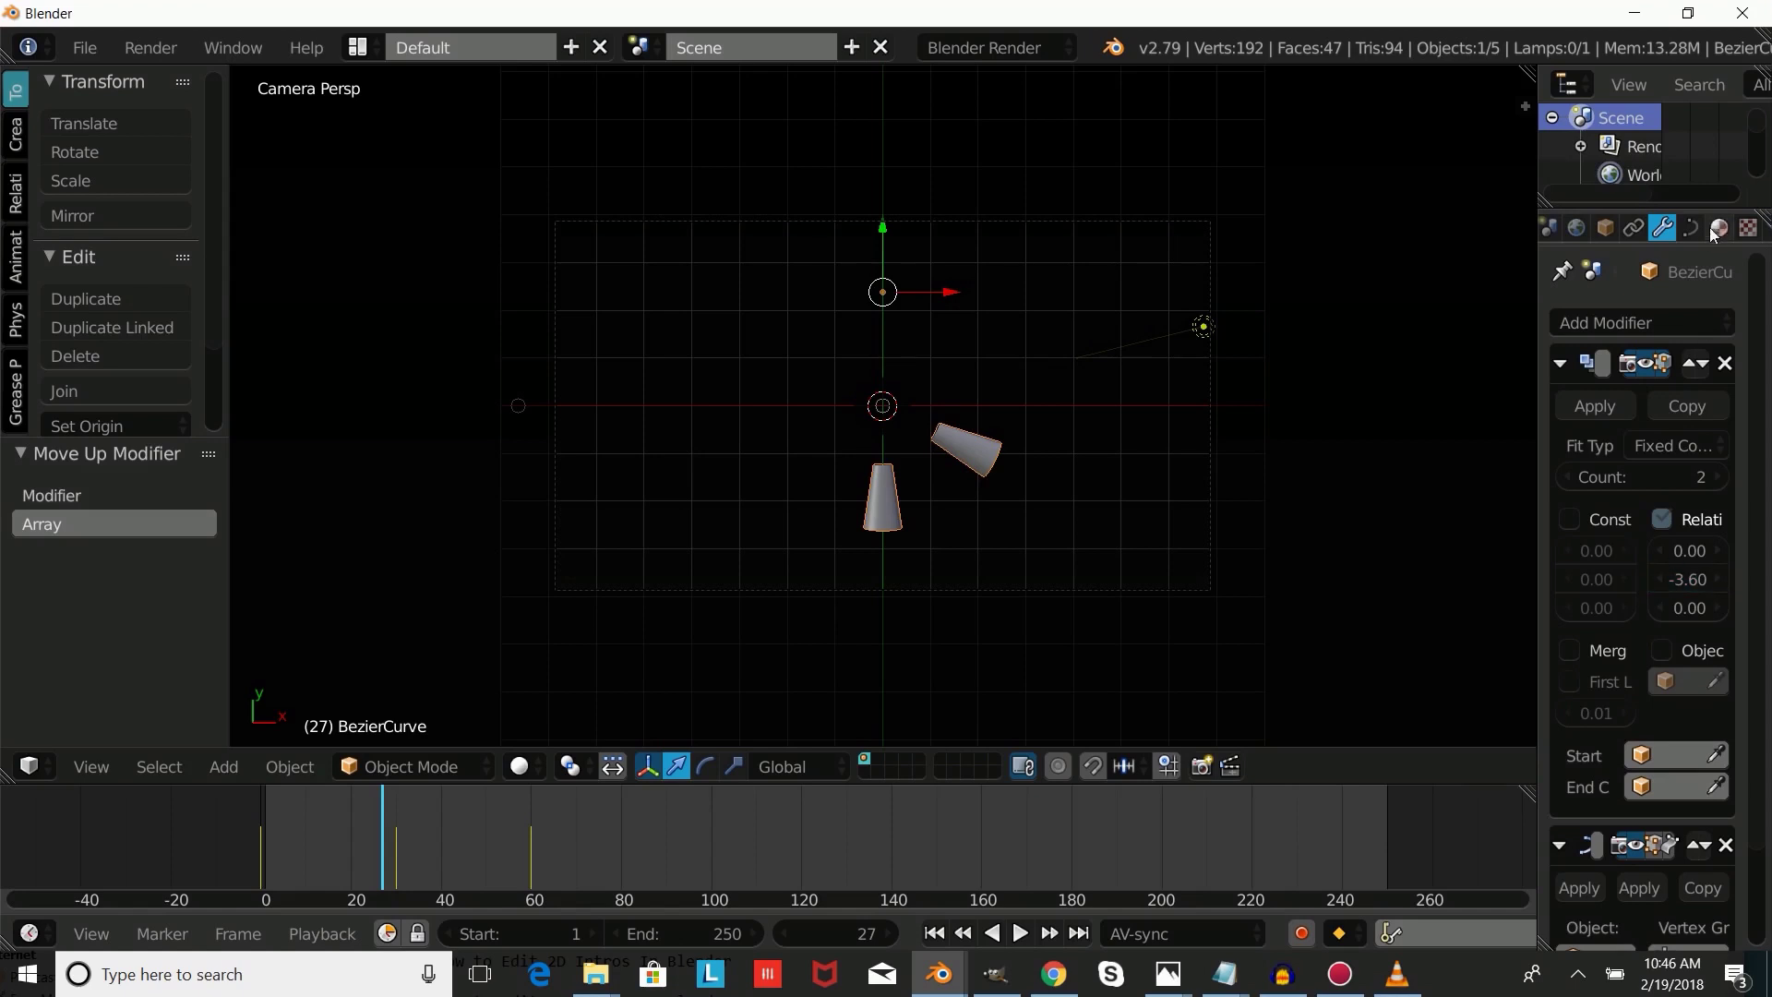
# Raise the array count to 6 and set its relative Y offset to -3.40 to space the copies evenly around the circle.
pyautogui.click(1713, 477)
pyautogui.click(1714, 477)
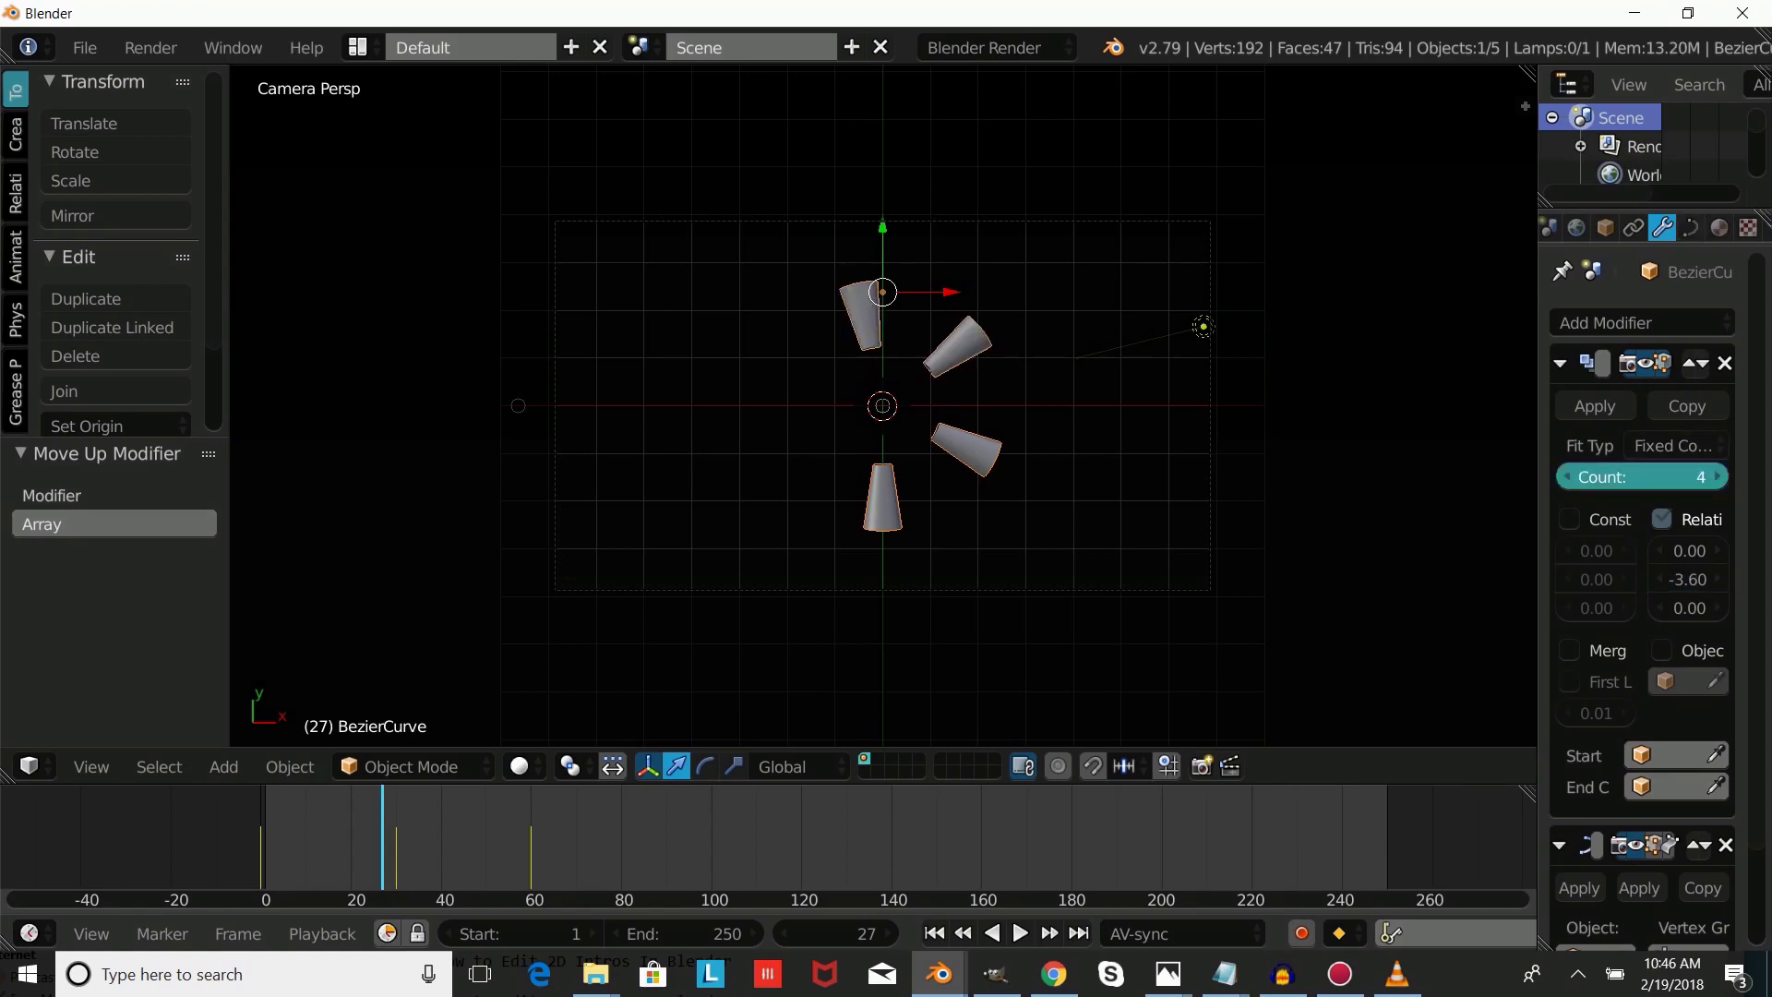
pyautogui.click(1714, 478)
pyautogui.click(1714, 477)
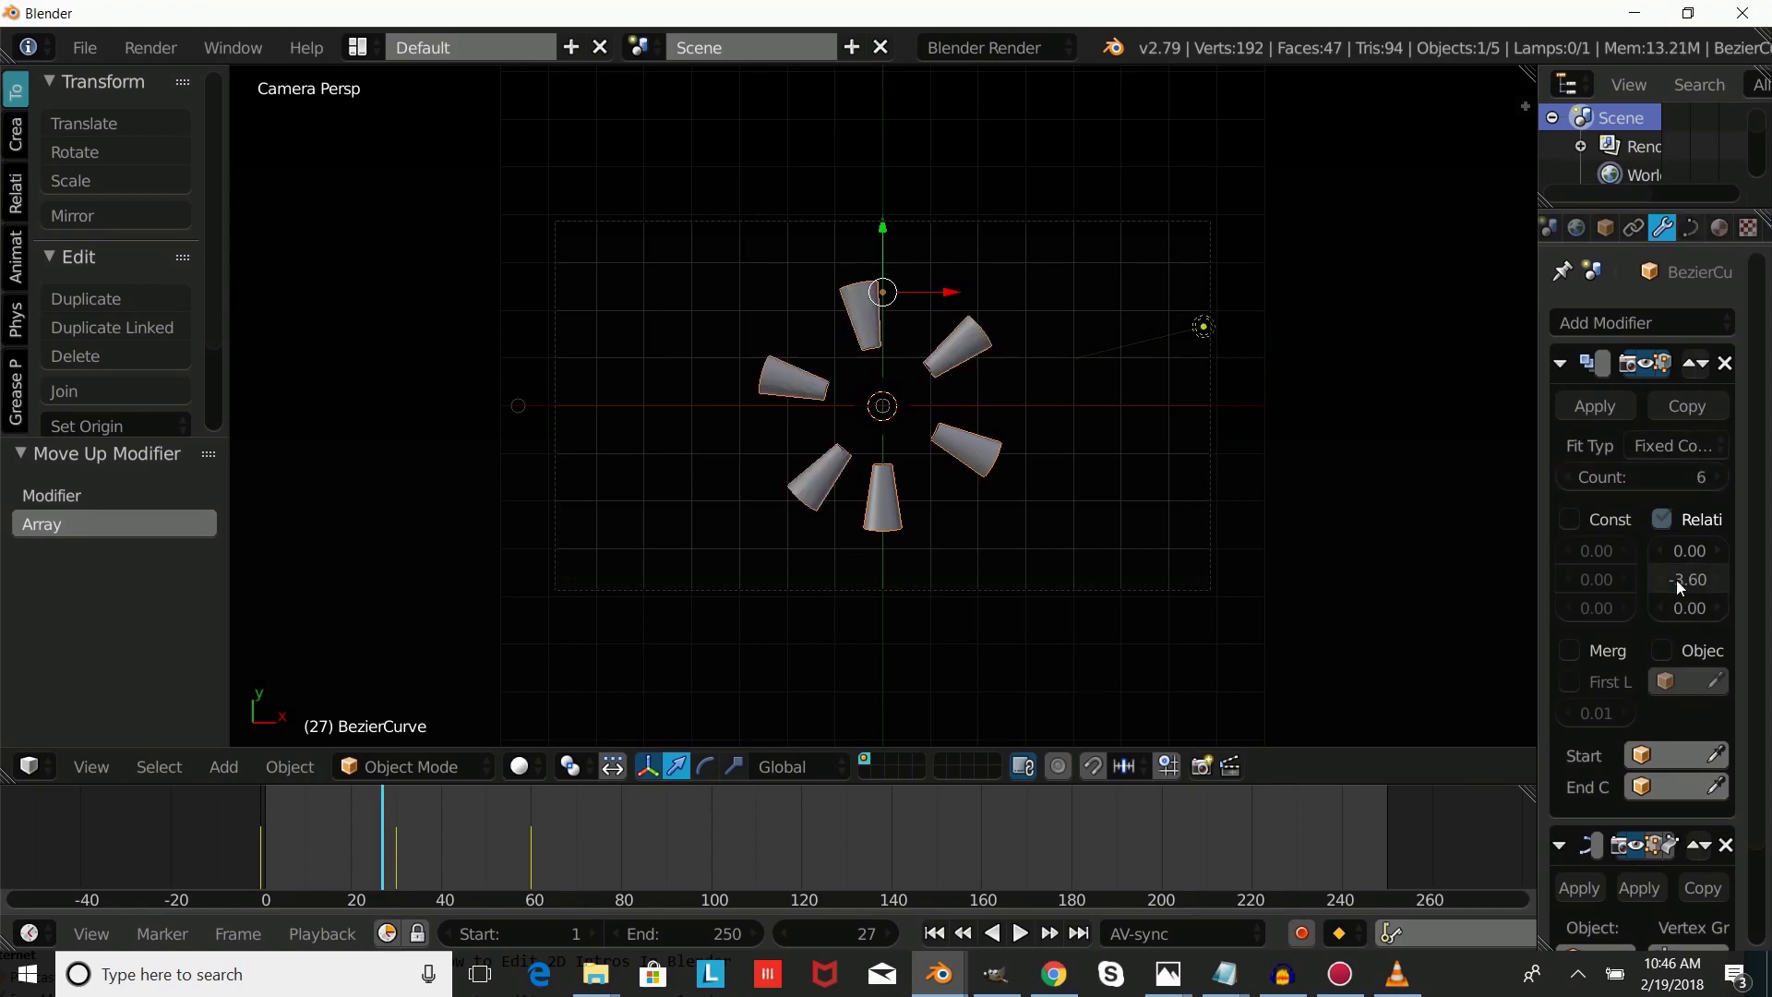
pyautogui.moveTo(1676, 580); pyautogui.dragTo(1720, 581)
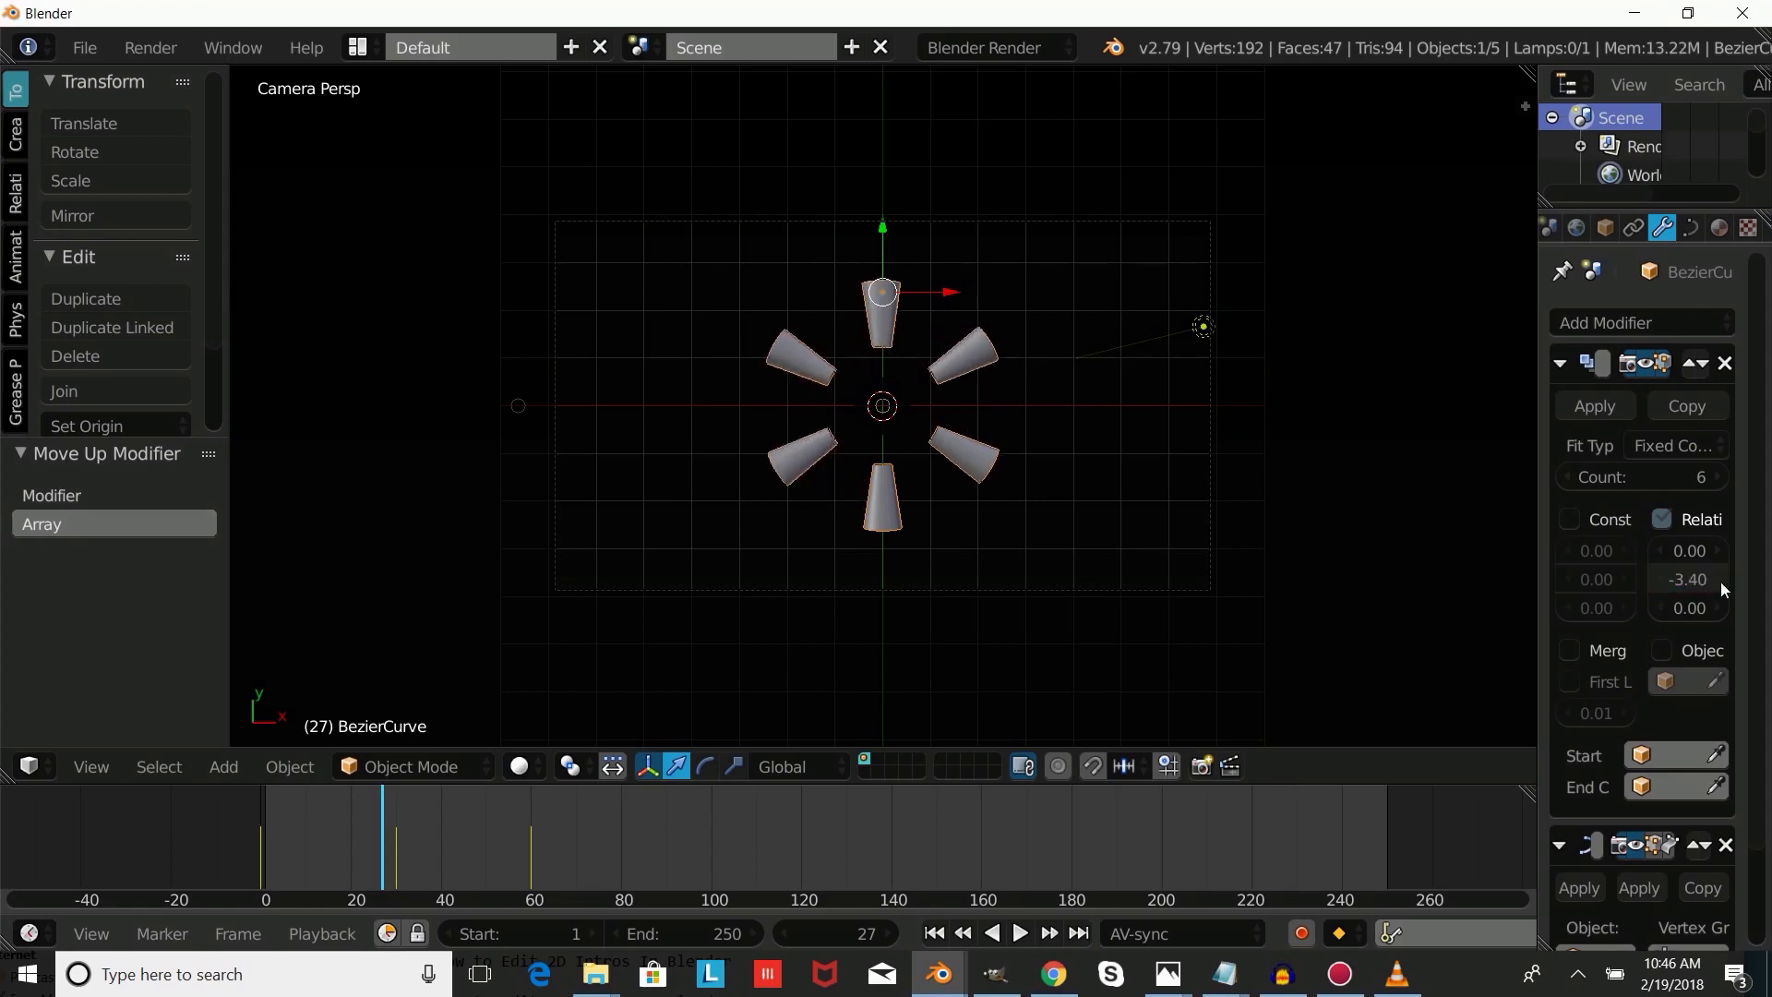
pyautogui.click(1720, 581)
pyautogui.click(1658, 578)
# Play back the animation of the six arrayed shapes and scrub the timeline to frame 29.
pyautogui.moveTo(345, 844); pyautogui.dragTo(301, 858)
pyautogui.click(1020, 933)
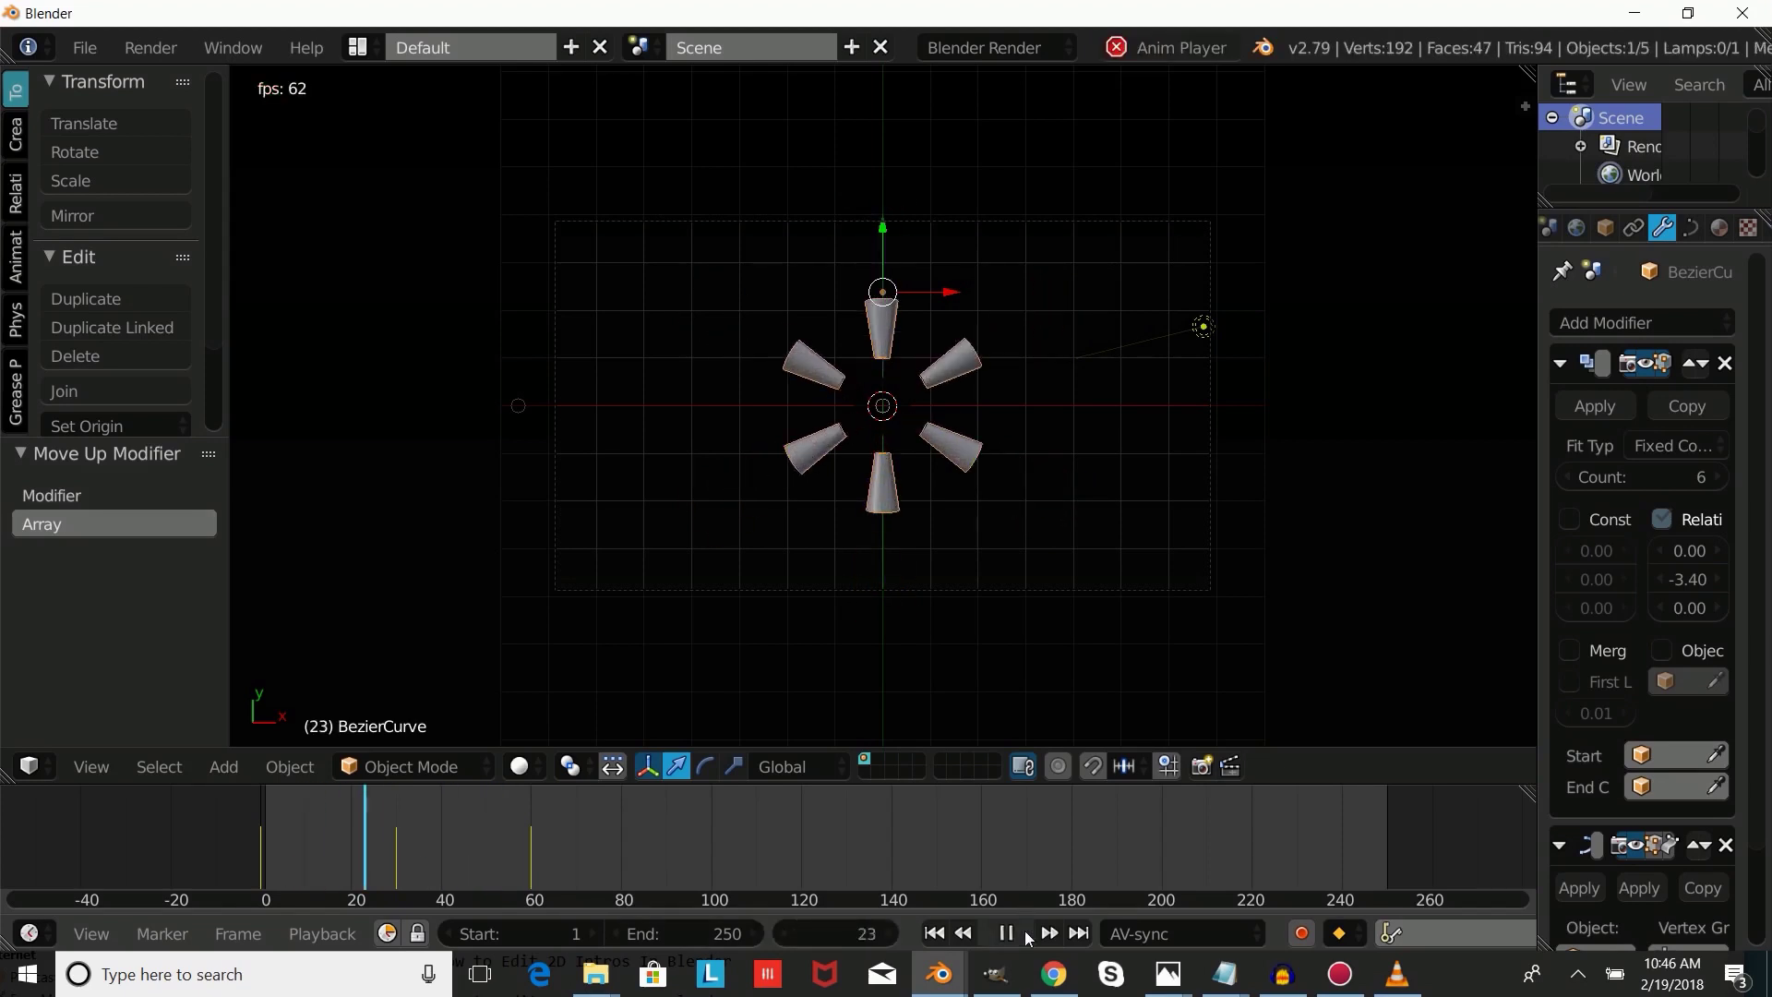
pyautogui.hotkey('shift', 'Left')
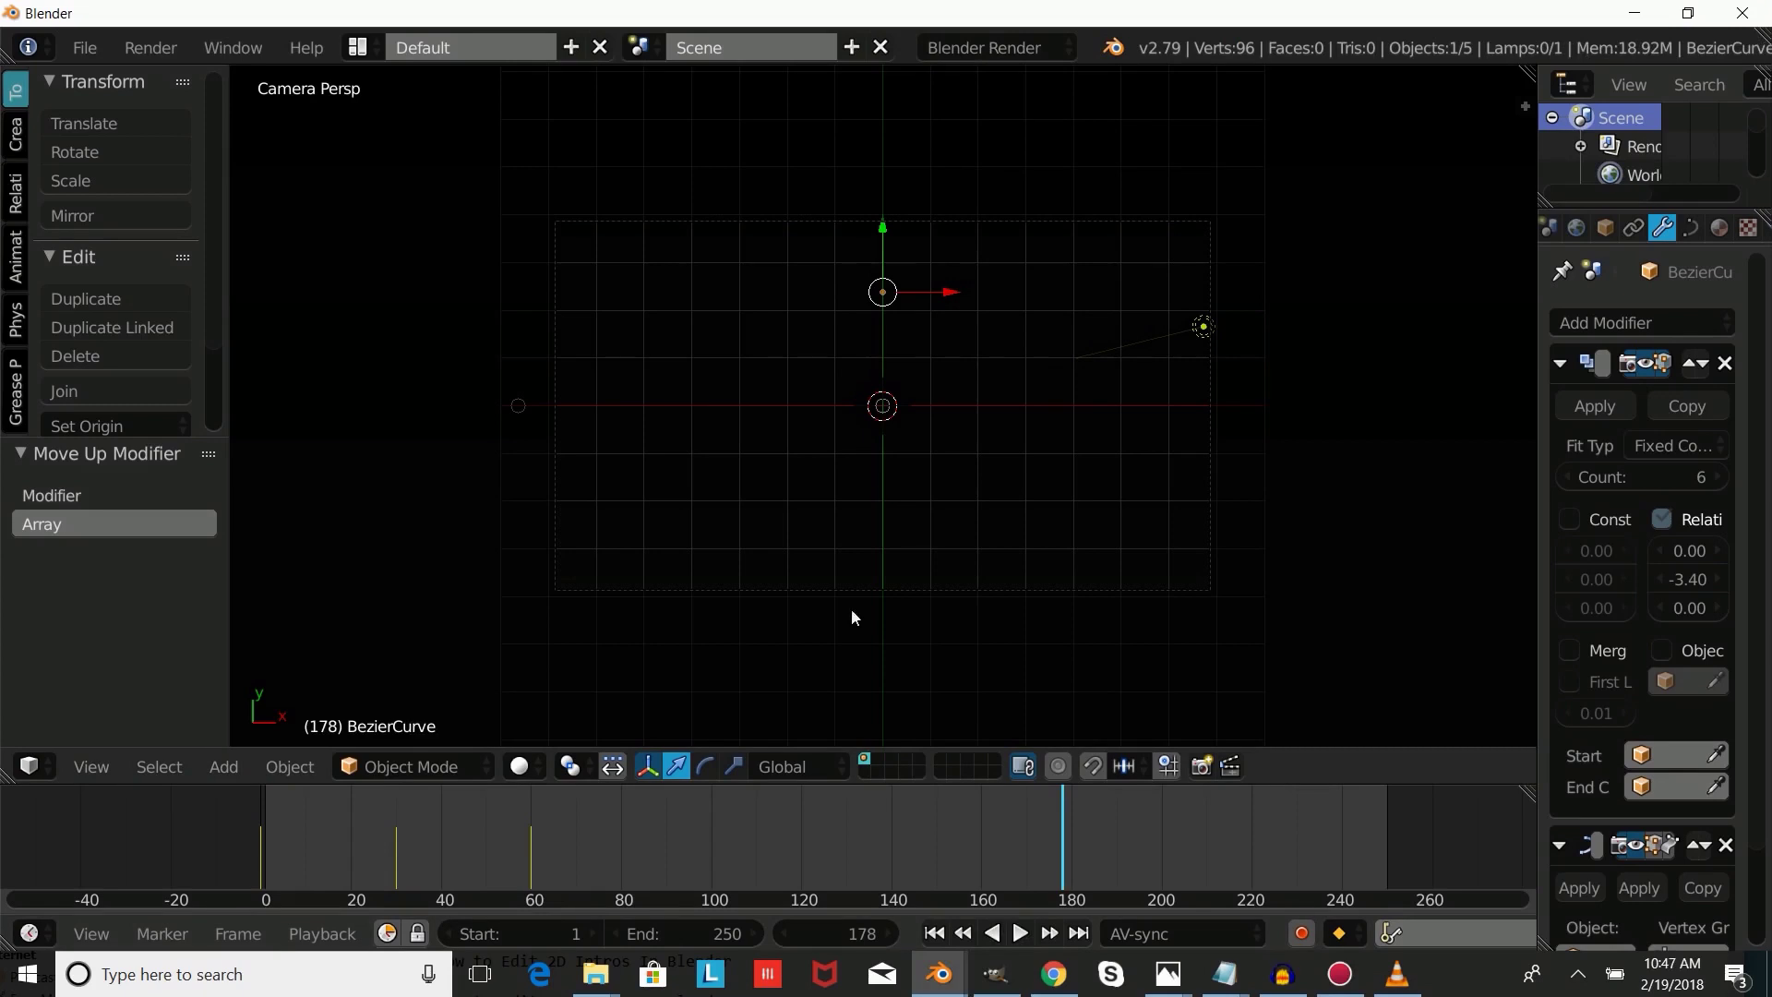
pyautogui.moveTo(419, 829)
pyautogui.mouseDown()
pyautogui.moveTo(351, 825)
pyautogui.moveTo(390, 827)
pyautogui.mouseUp()
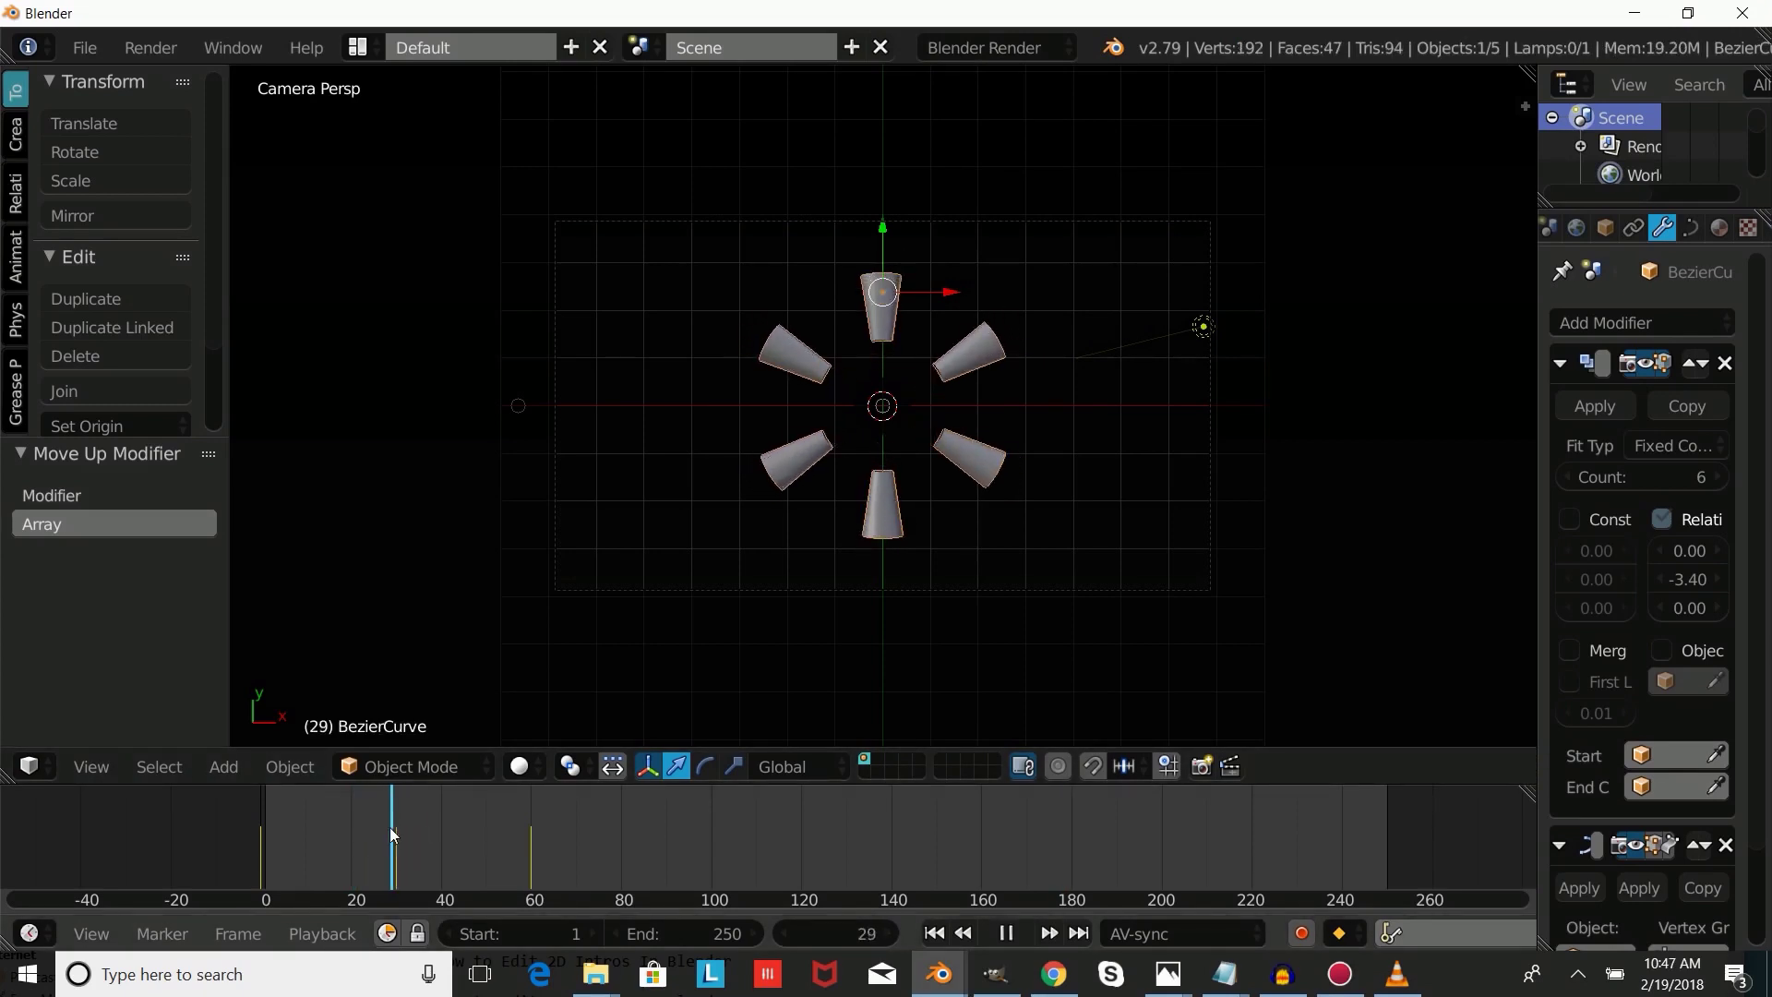
# Add a new material to the arrayed Bezier curve and make it shadeless.
pyautogui.click(1722, 228)
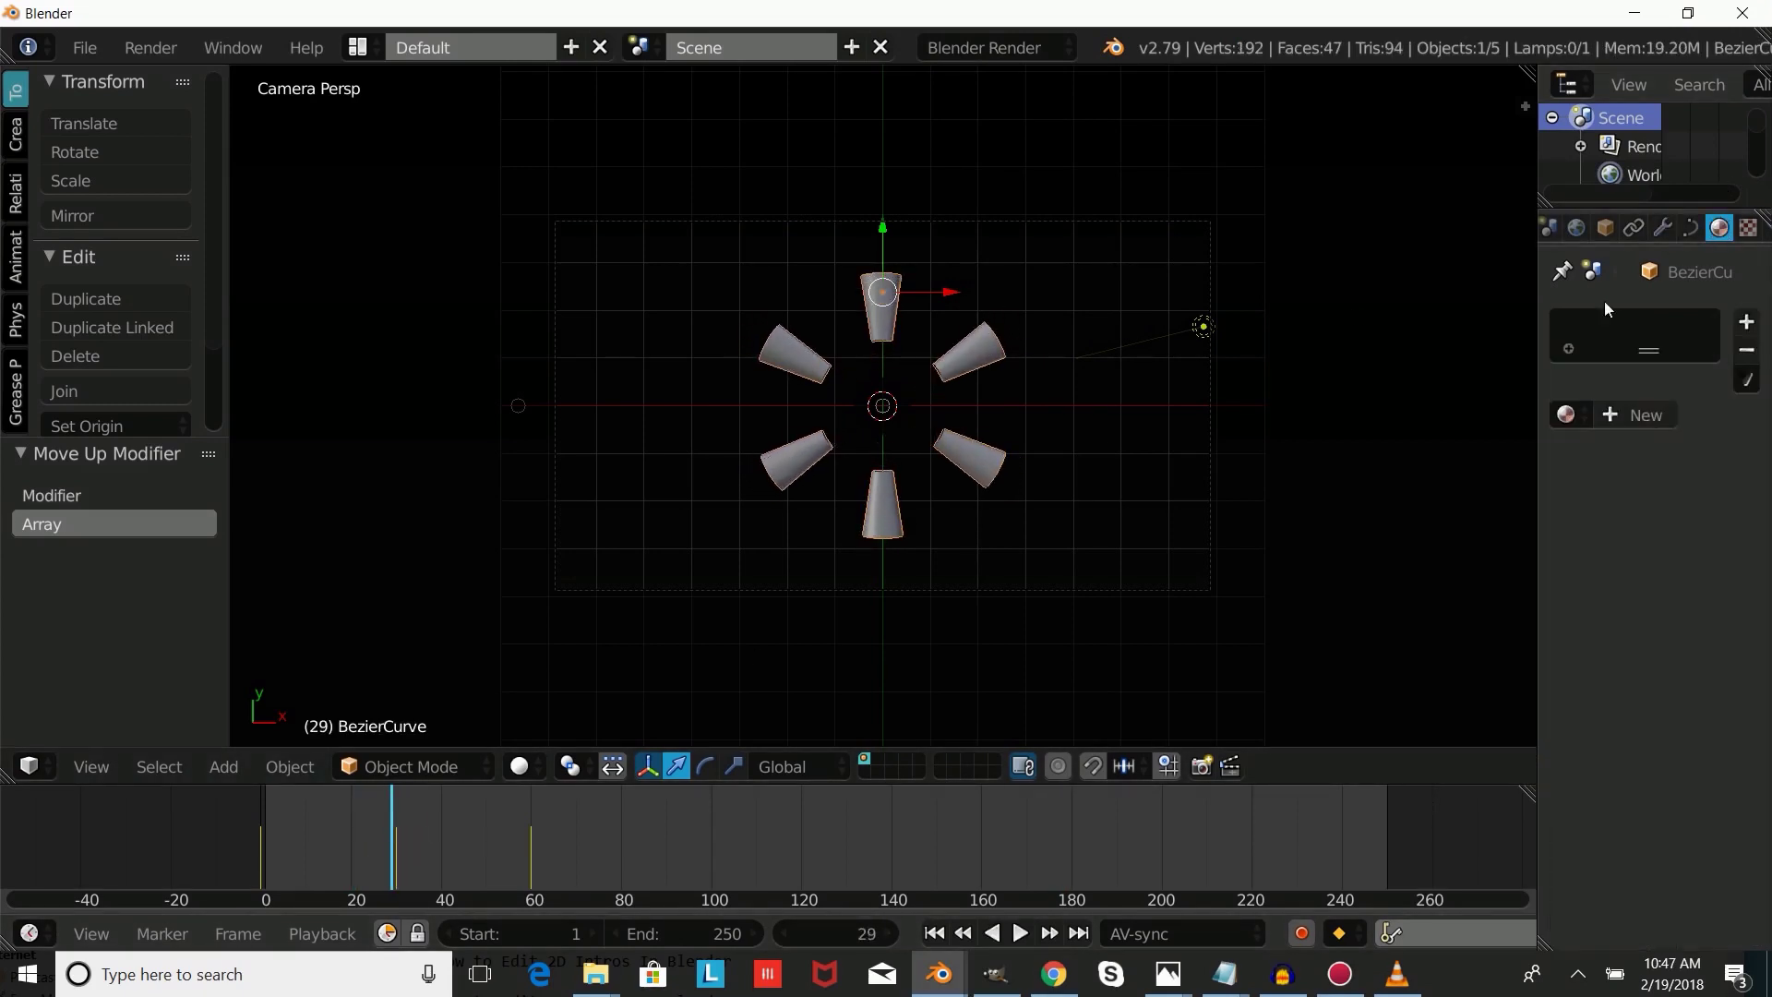
pyautogui.click(1615, 423)
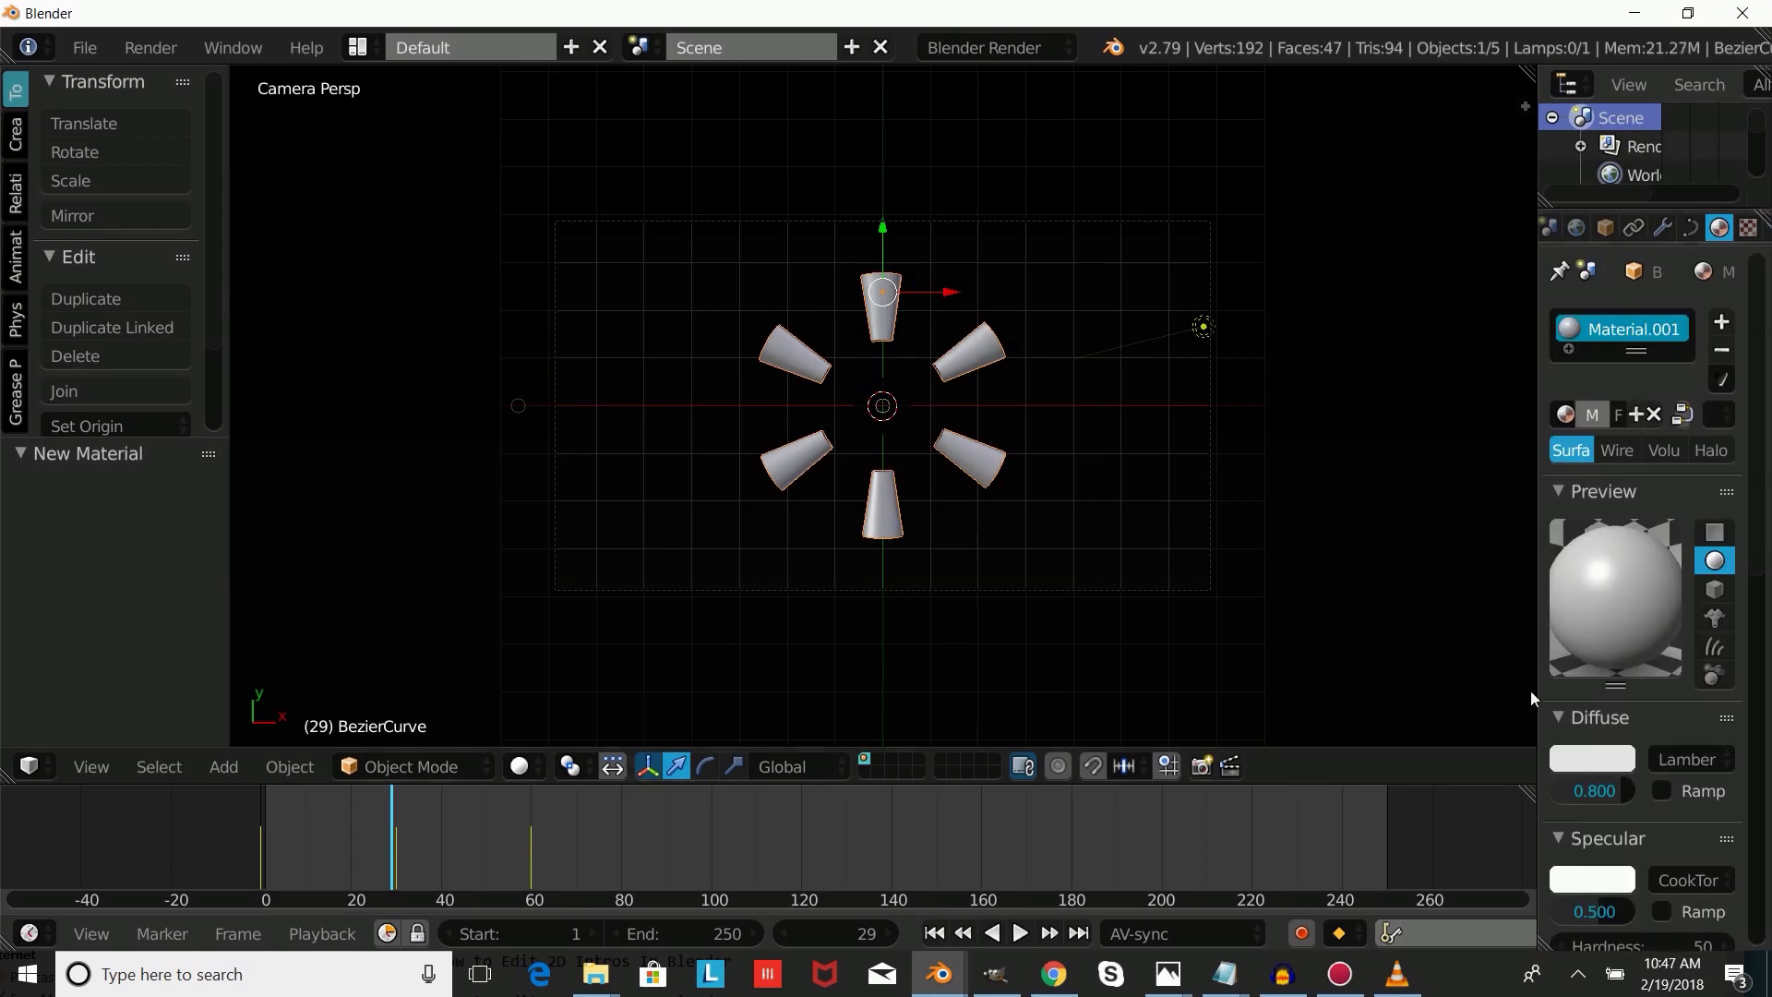
pyautogui.scroll(-5, 1634, 790)
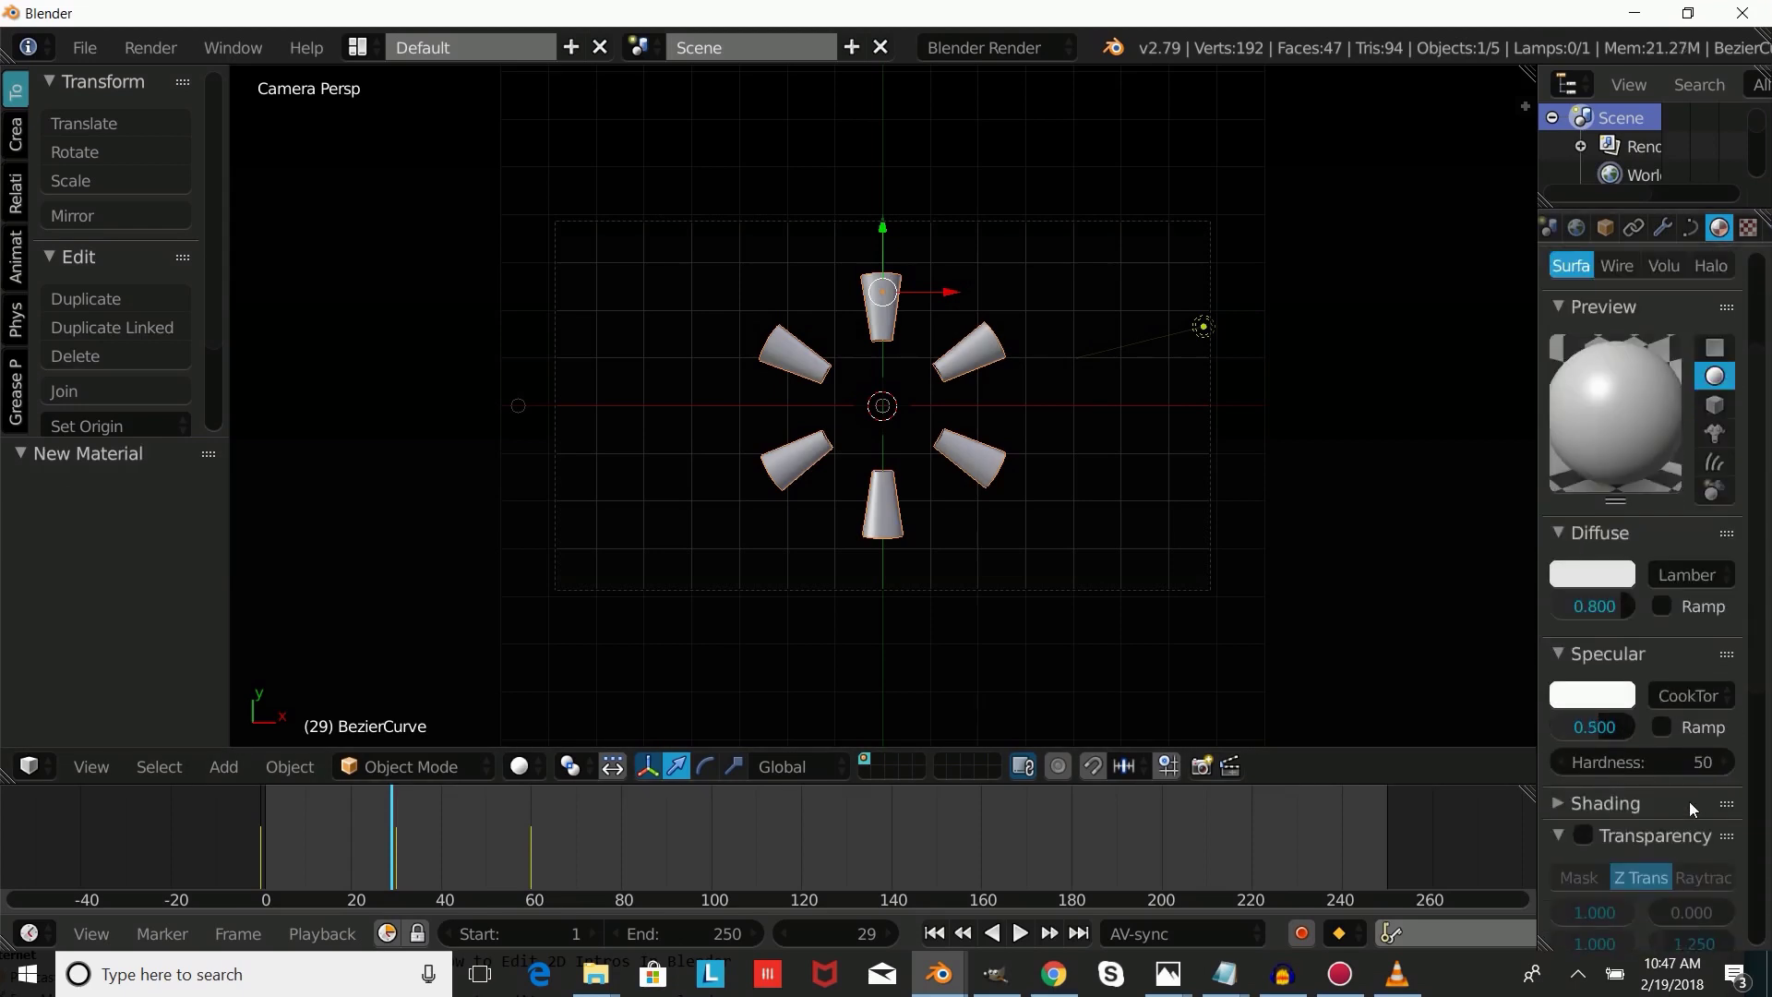
pyautogui.click(1697, 843)
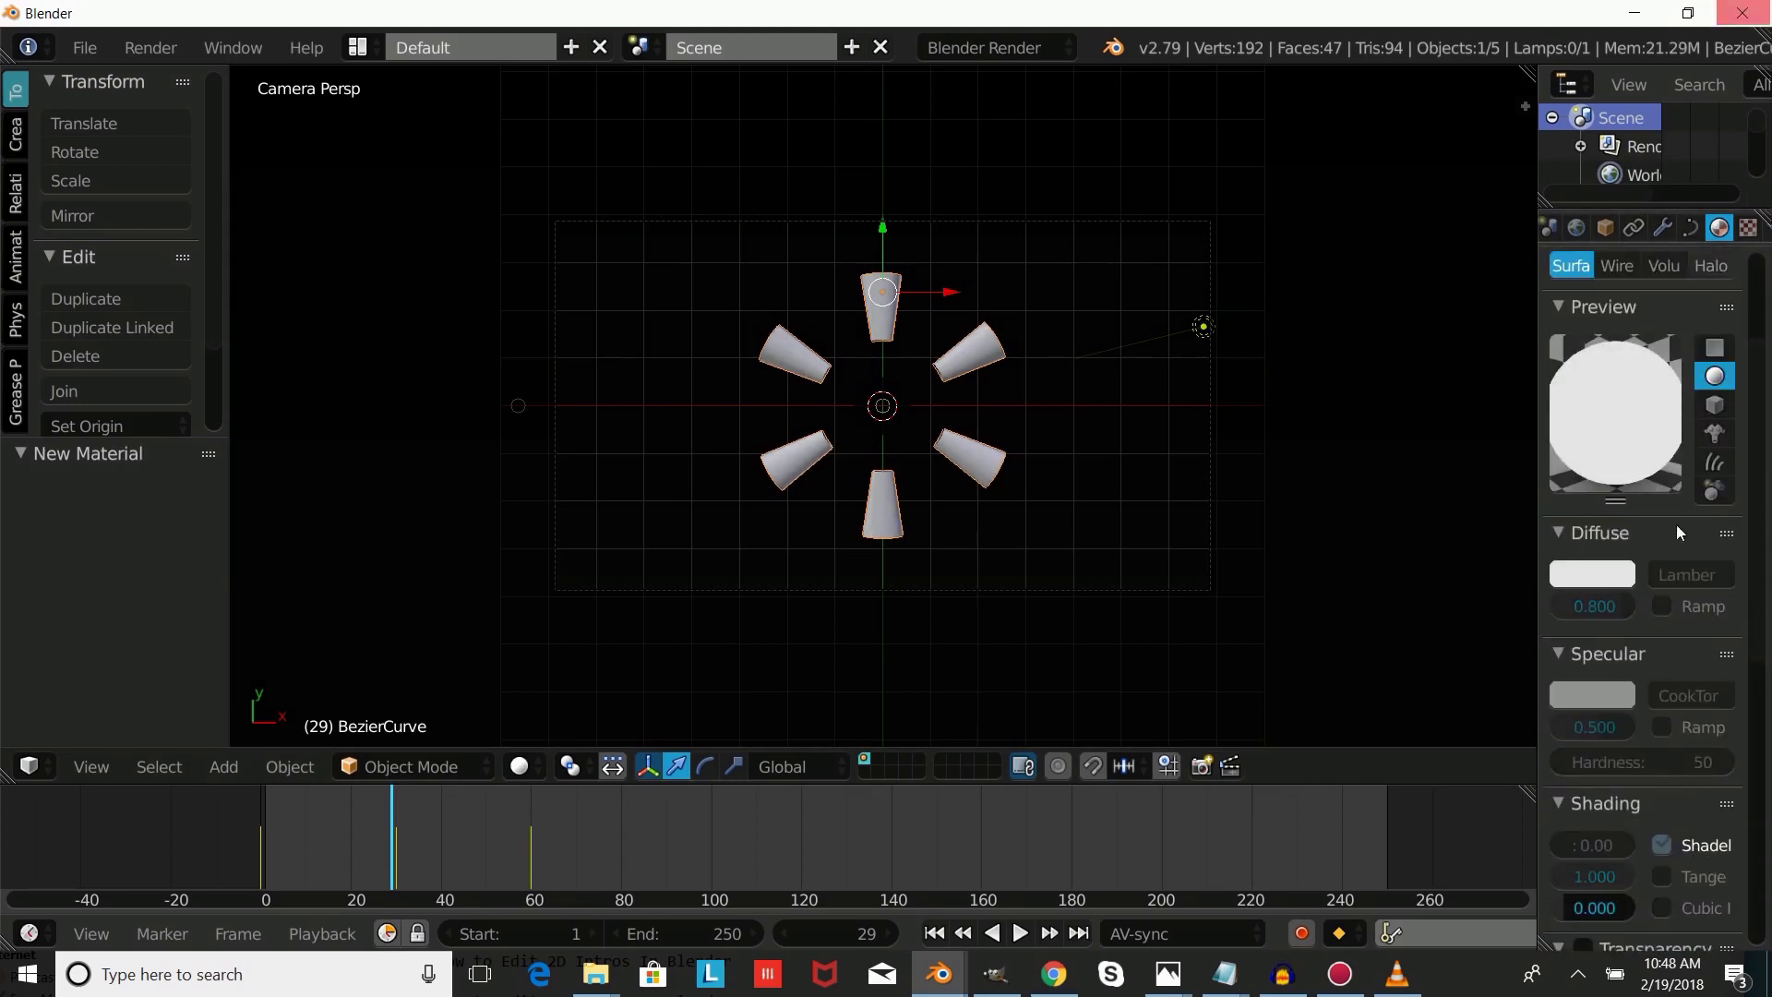
# Check the six shapes in Rendered viewport shading and set the viewport to Material shading.
pyautogui.click(522, 766)
pyautogui.click(641, 576)
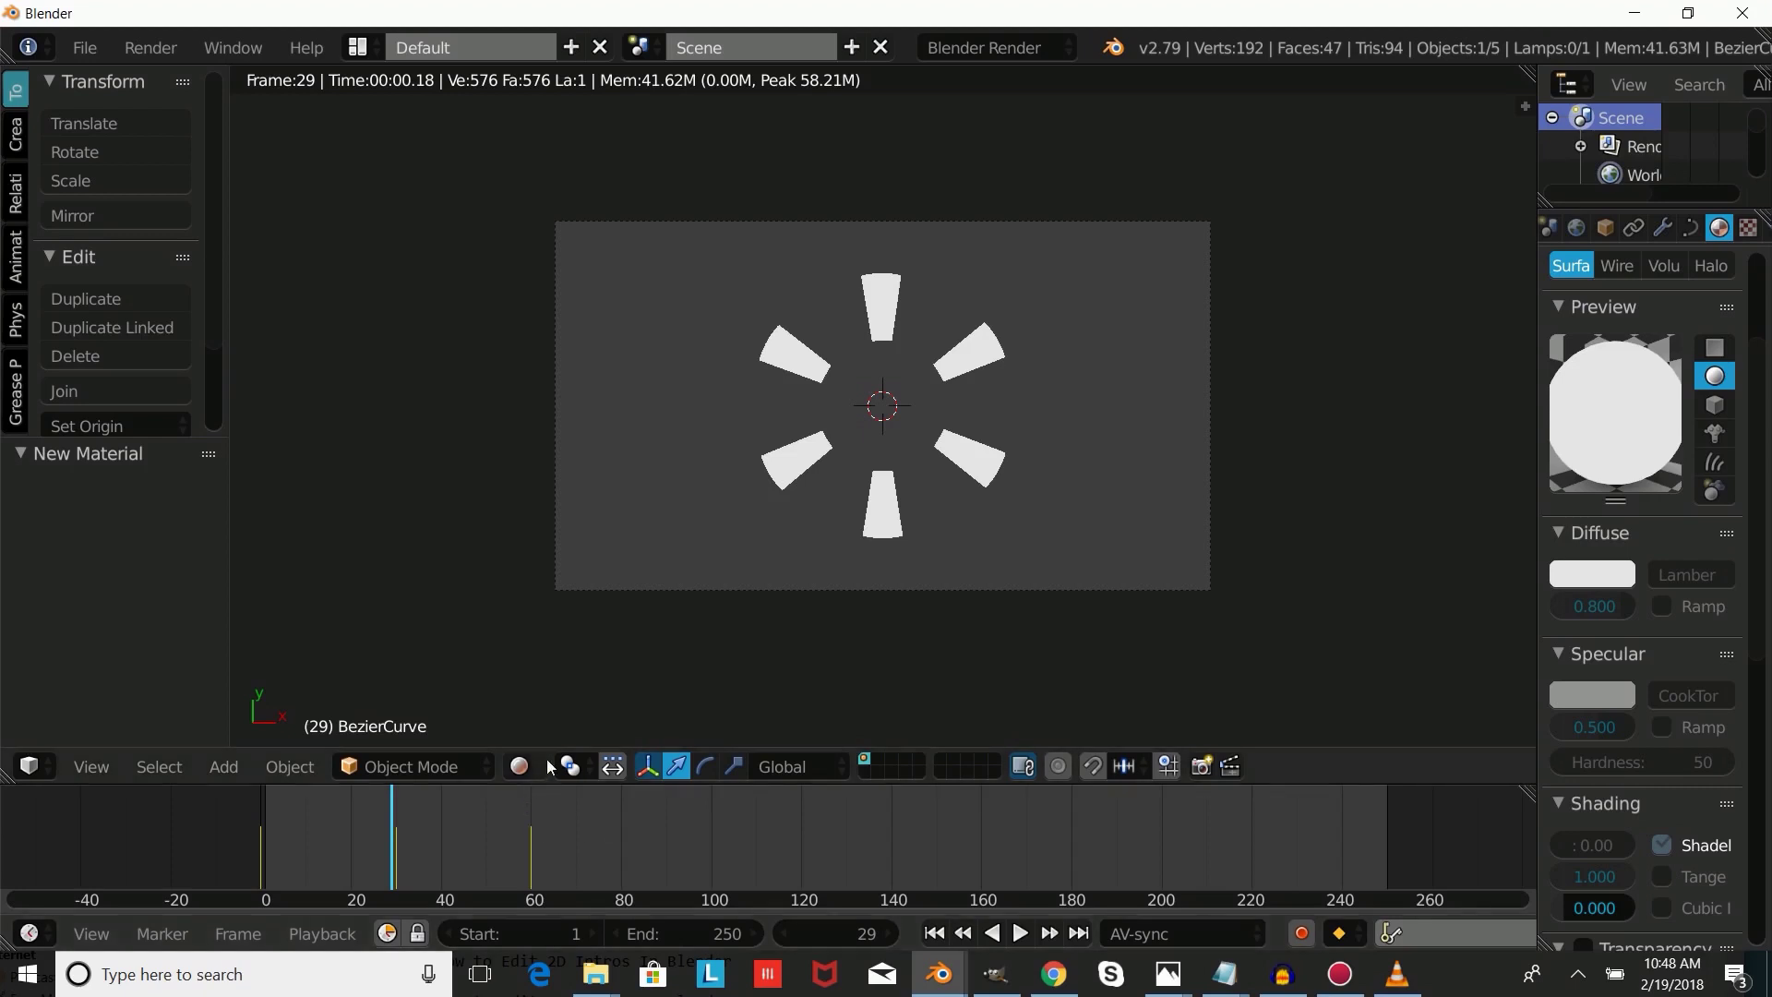
pyautogui.click(519, 766)
pyautogui.click(605, 603)
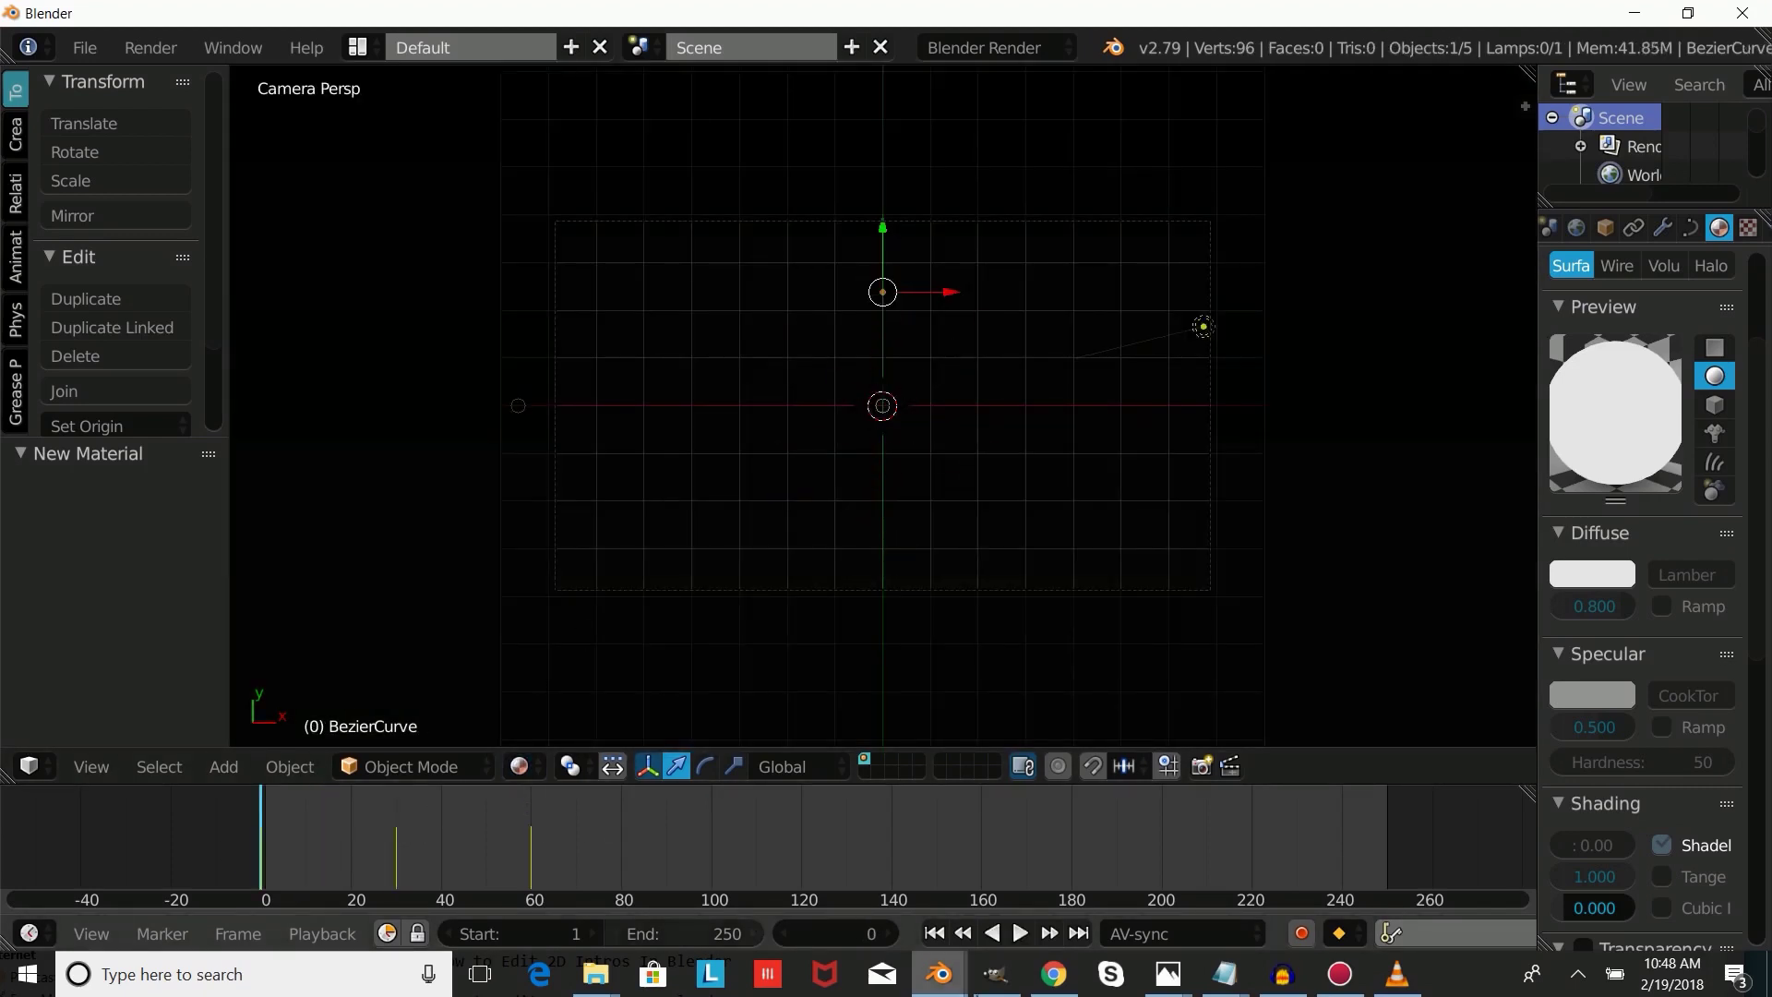
# Play back the animation of the shadeless burst and scrub the timeline to frame 34.
pyautogui.click(1020, 934)
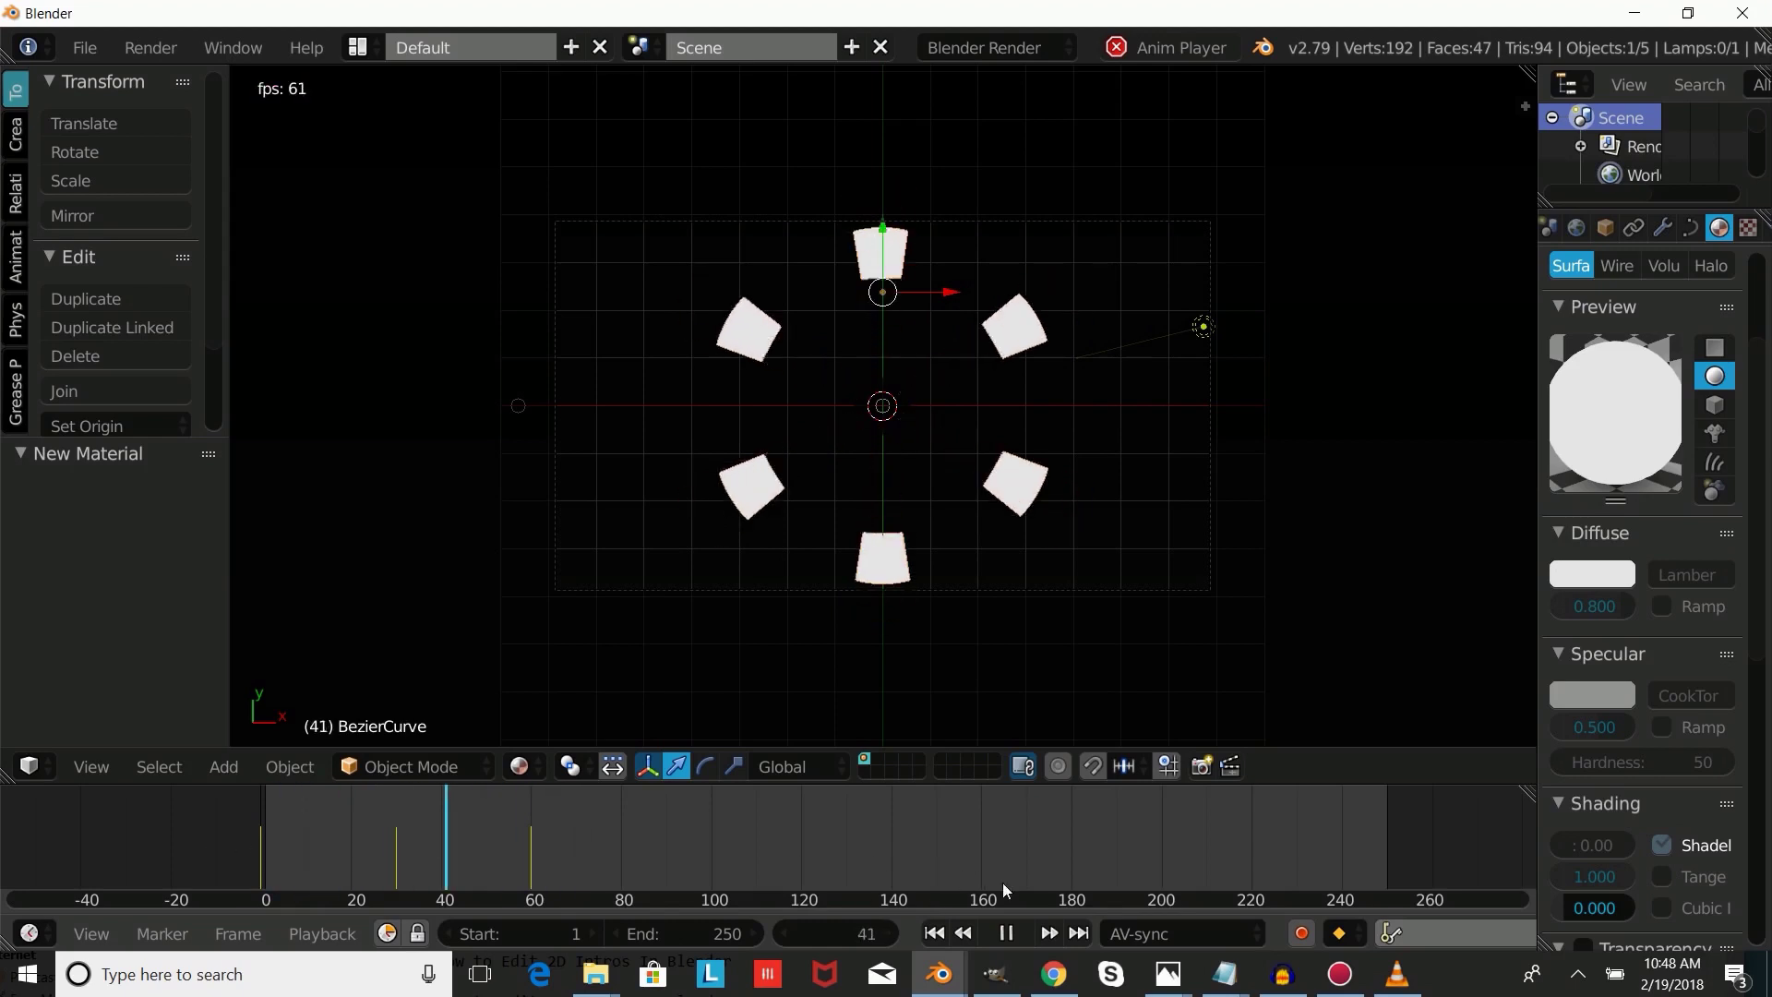
pyautogui.hotkey('shift', 'Left')
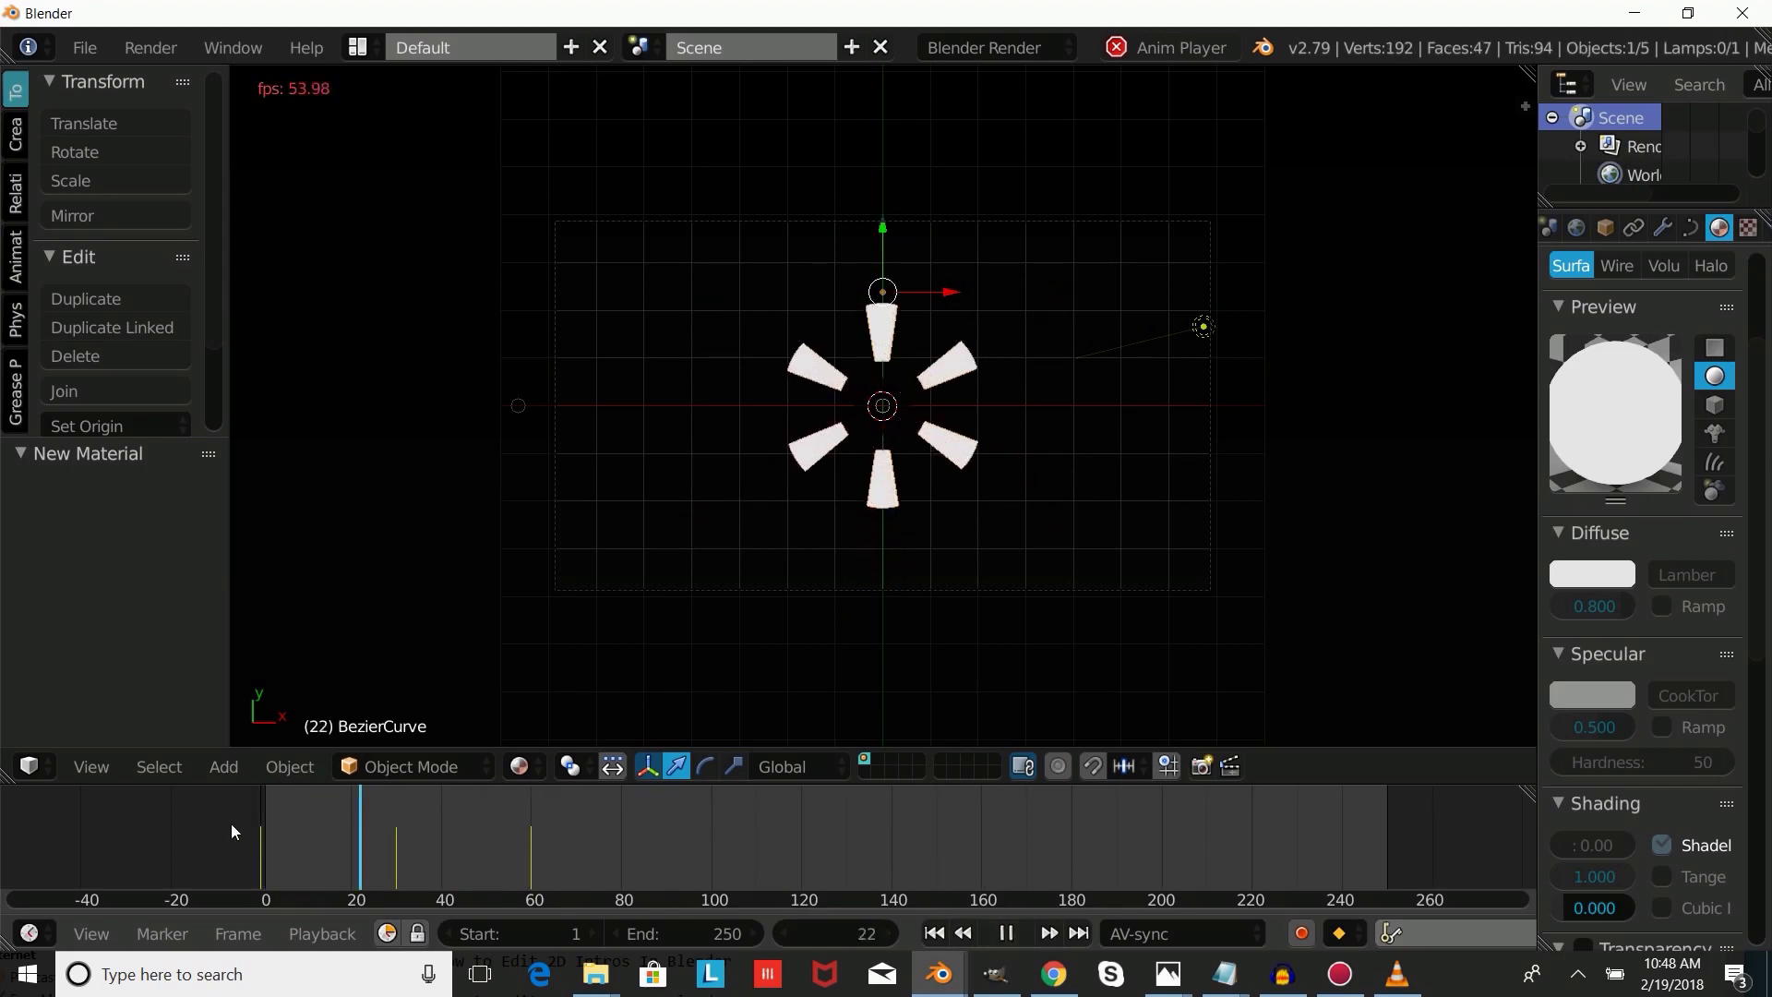
pyautogui.hotkey('shift', 'Left')
pyautogui.hotkey('shift', 'Left')
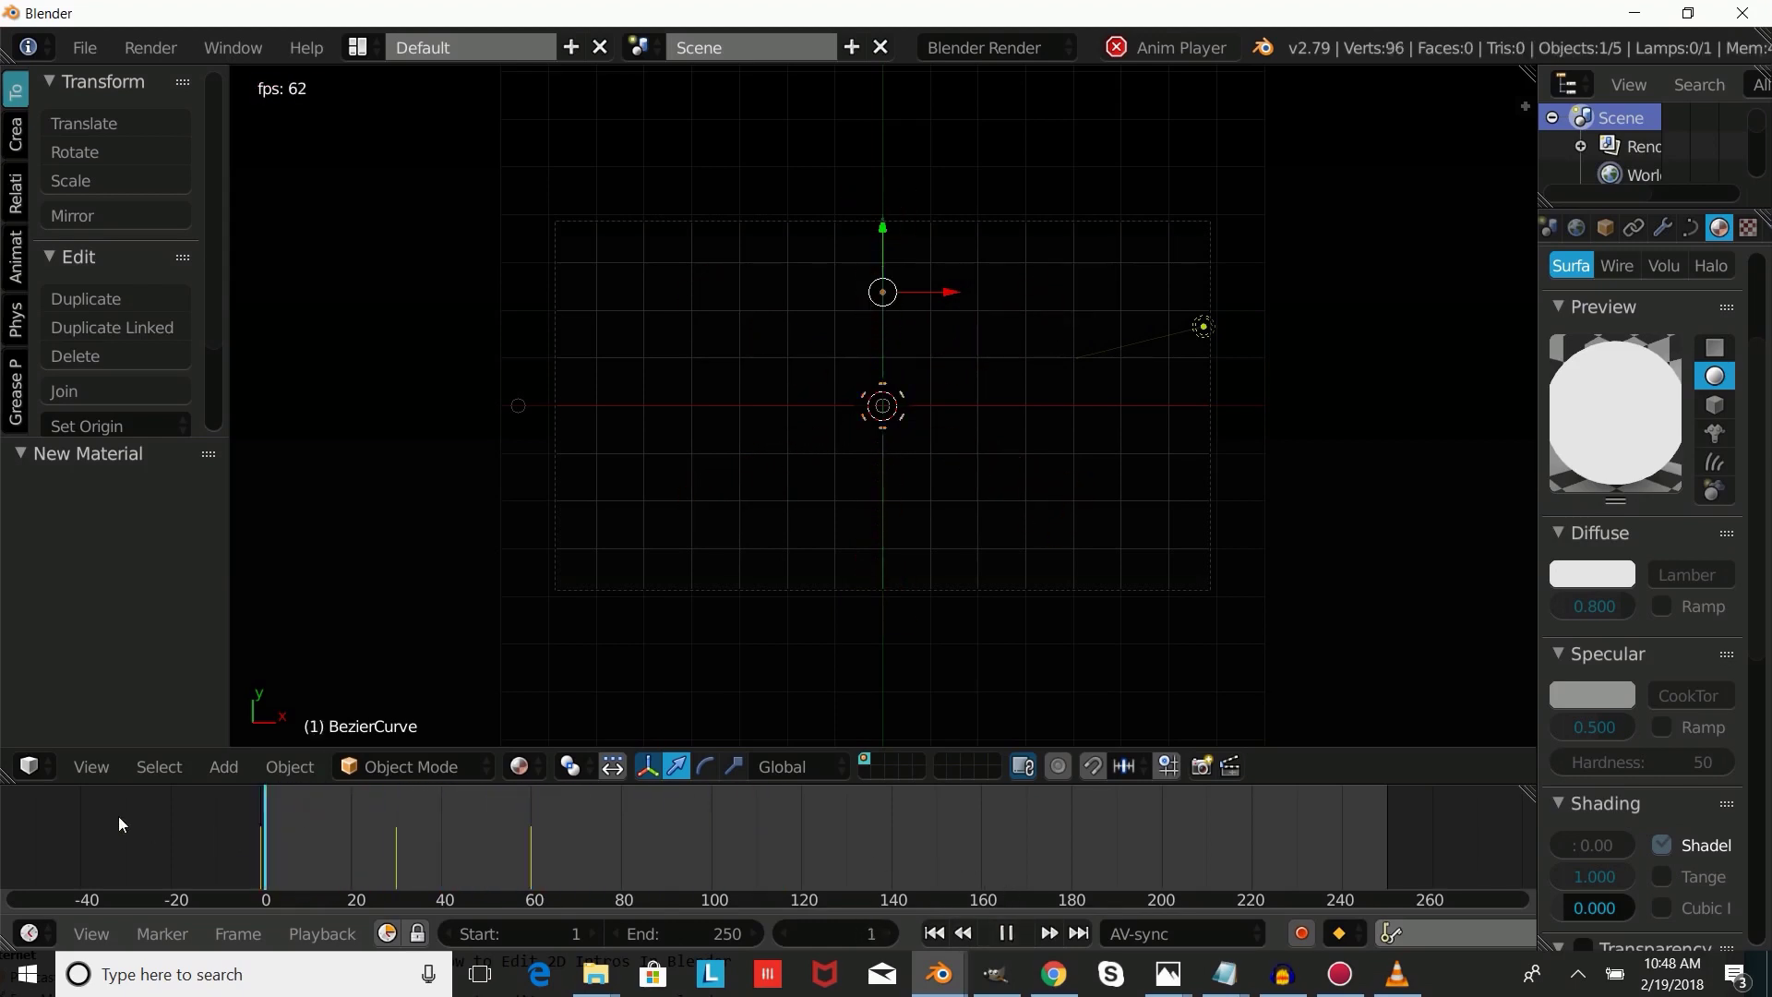
pyautogui.click(986, 934)
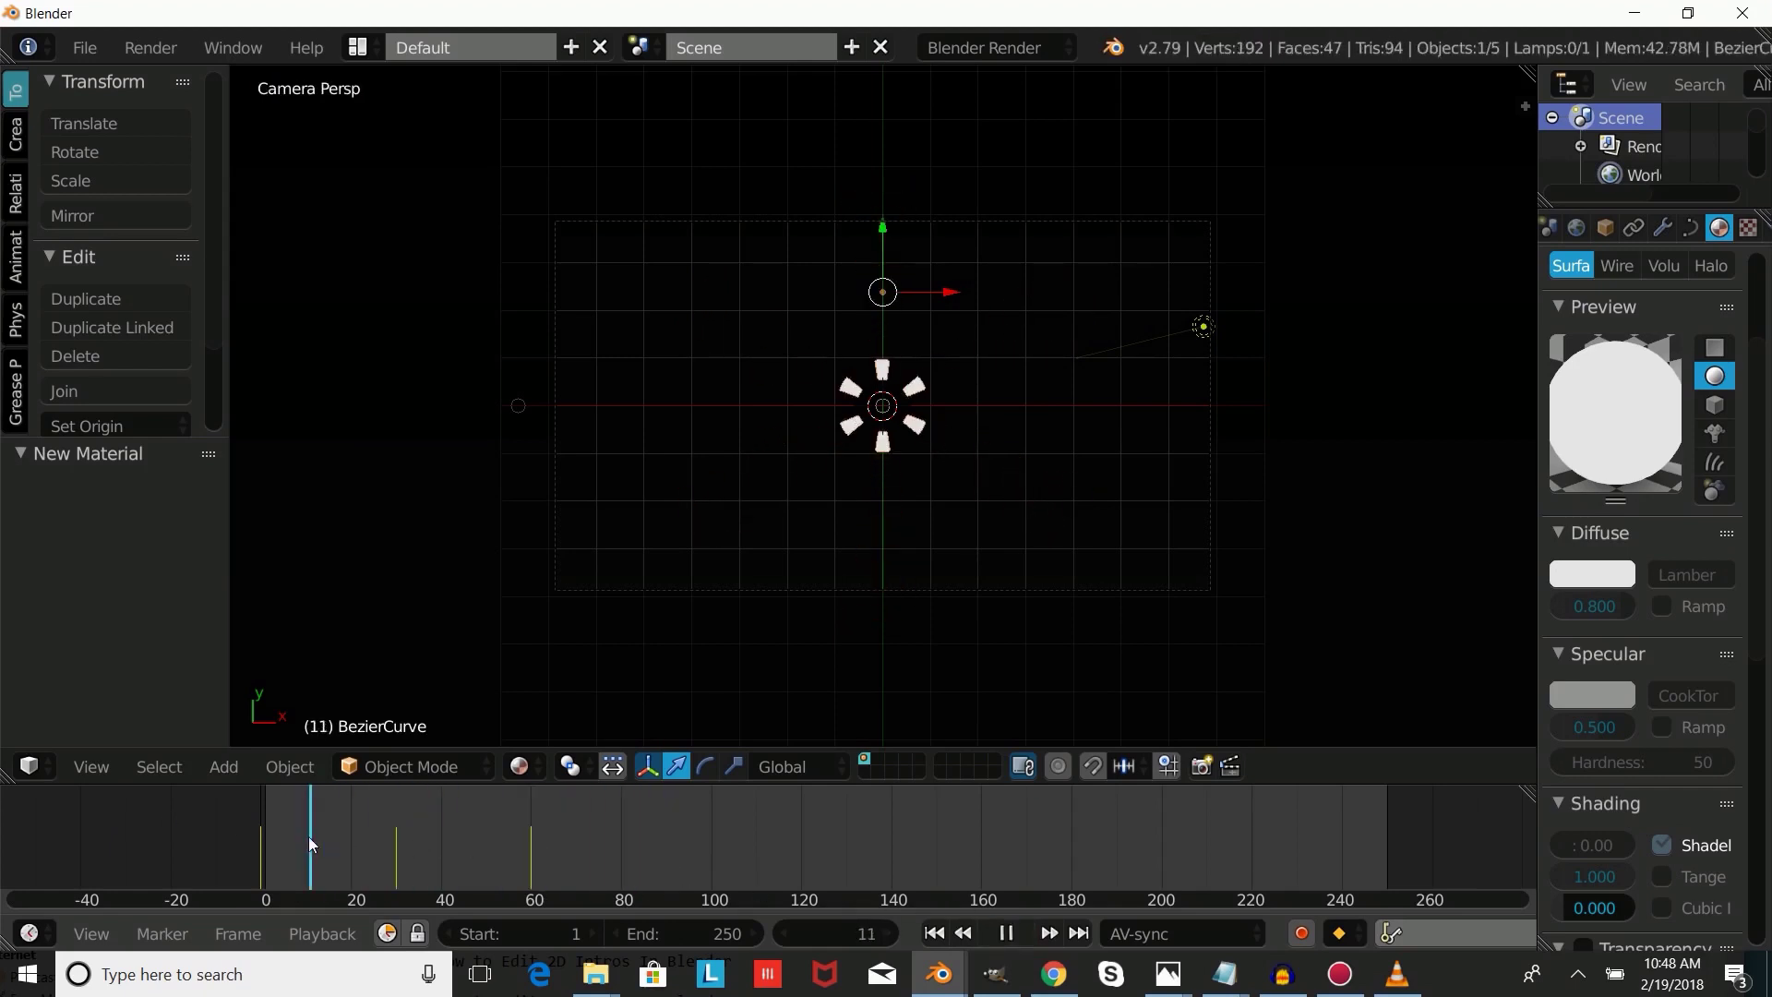
pyautogui.moveTo(308, 836); pyautogui.dragTo(418, 825)
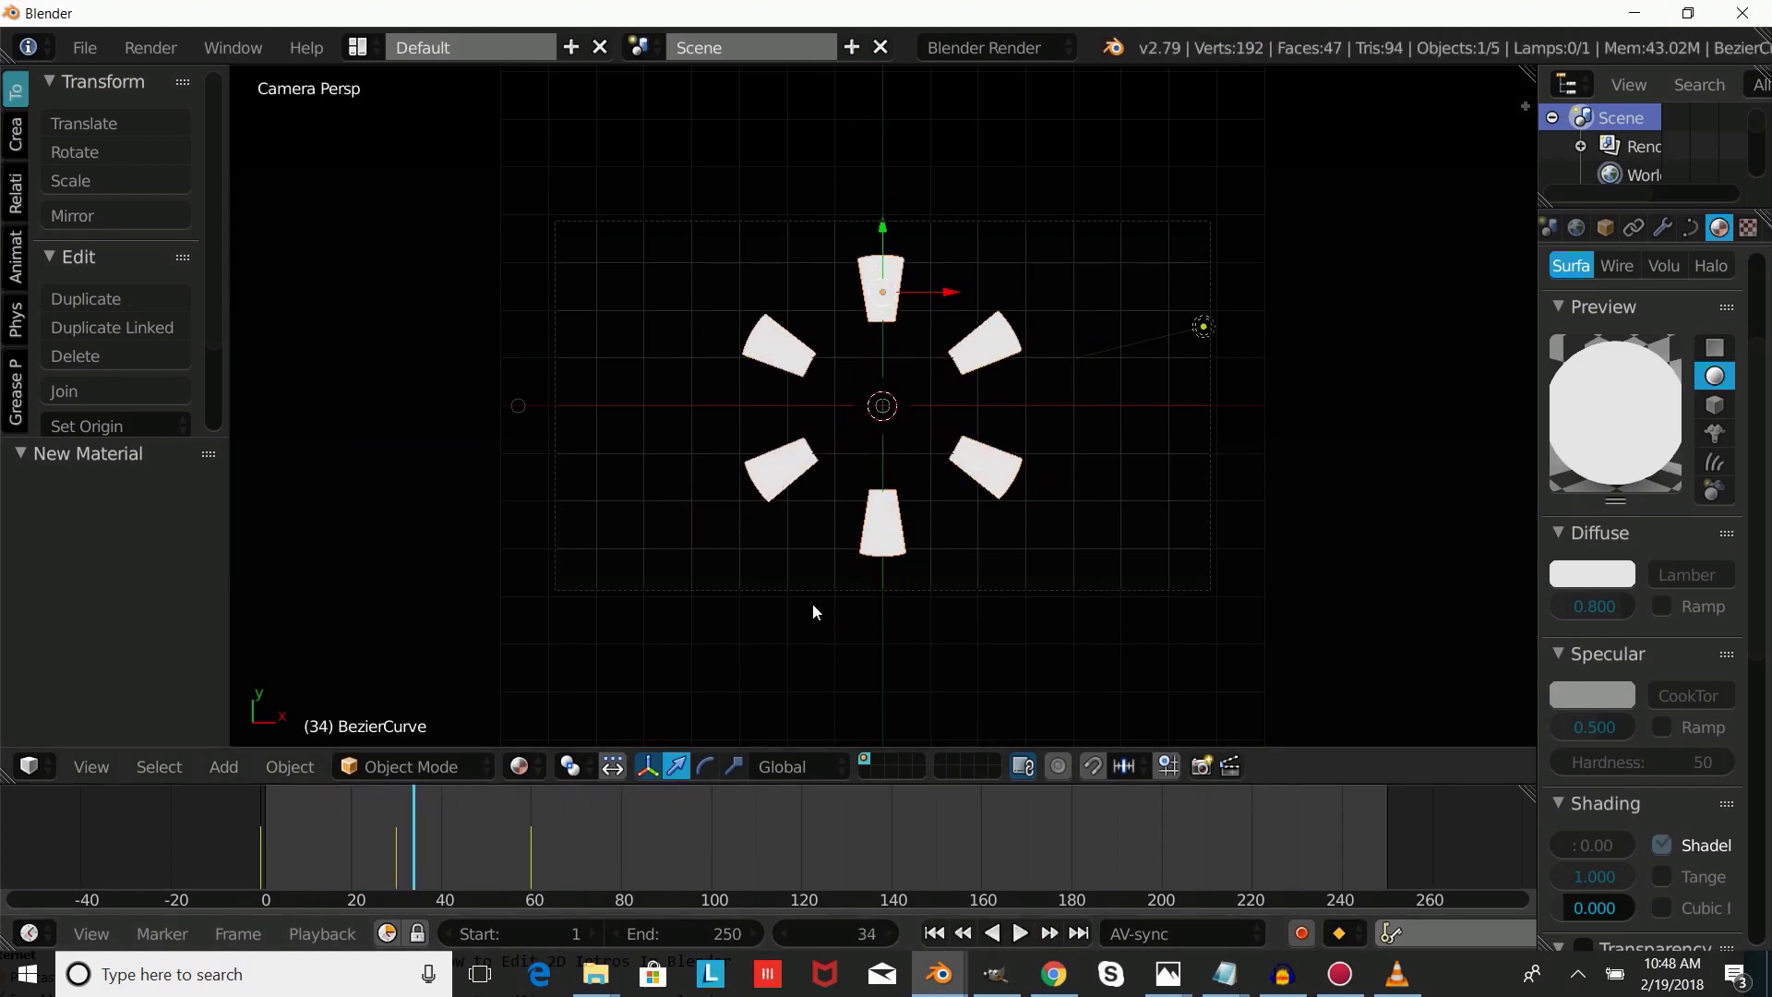
# Duplicate the Bezier curve together with its circle, moving the copy -4.259 along X and scaling it to 0.142.
pyautogui.keyDown('shift'); pyautogui.rightClick(886, 408); pyautogui.keyUp('shift')
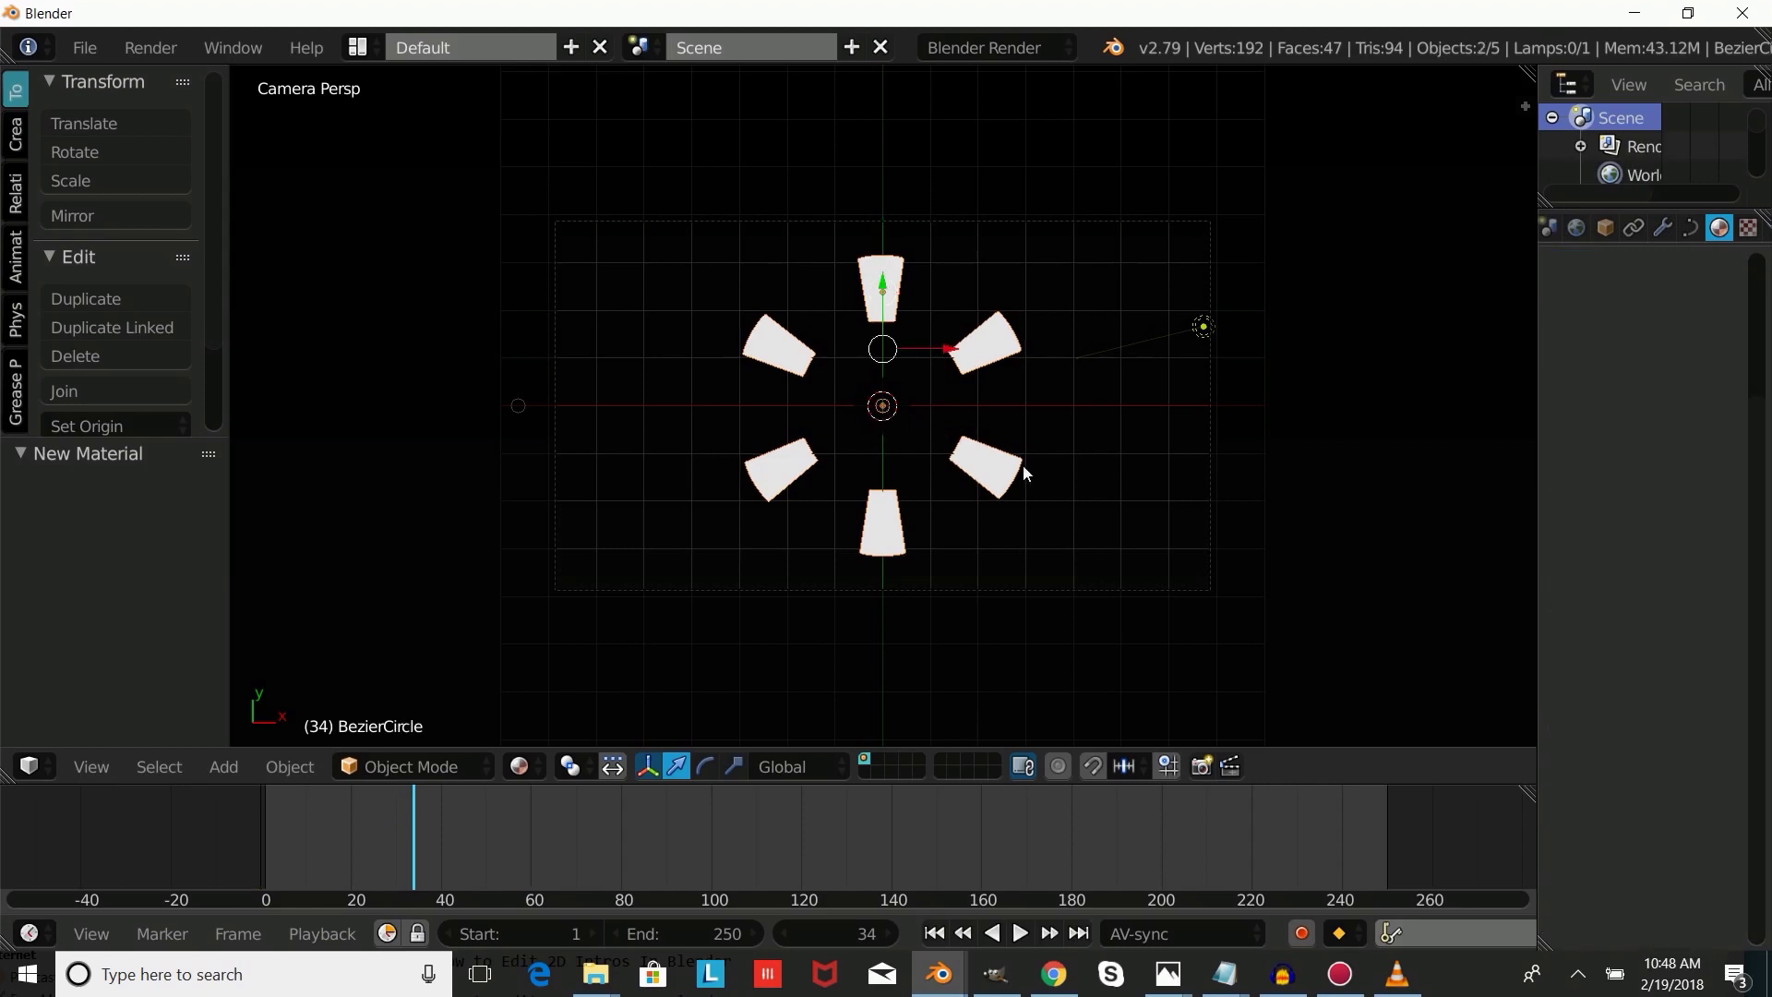
pyautogui.hotkey('shift', 'd')
pyautogui.press('Escape')
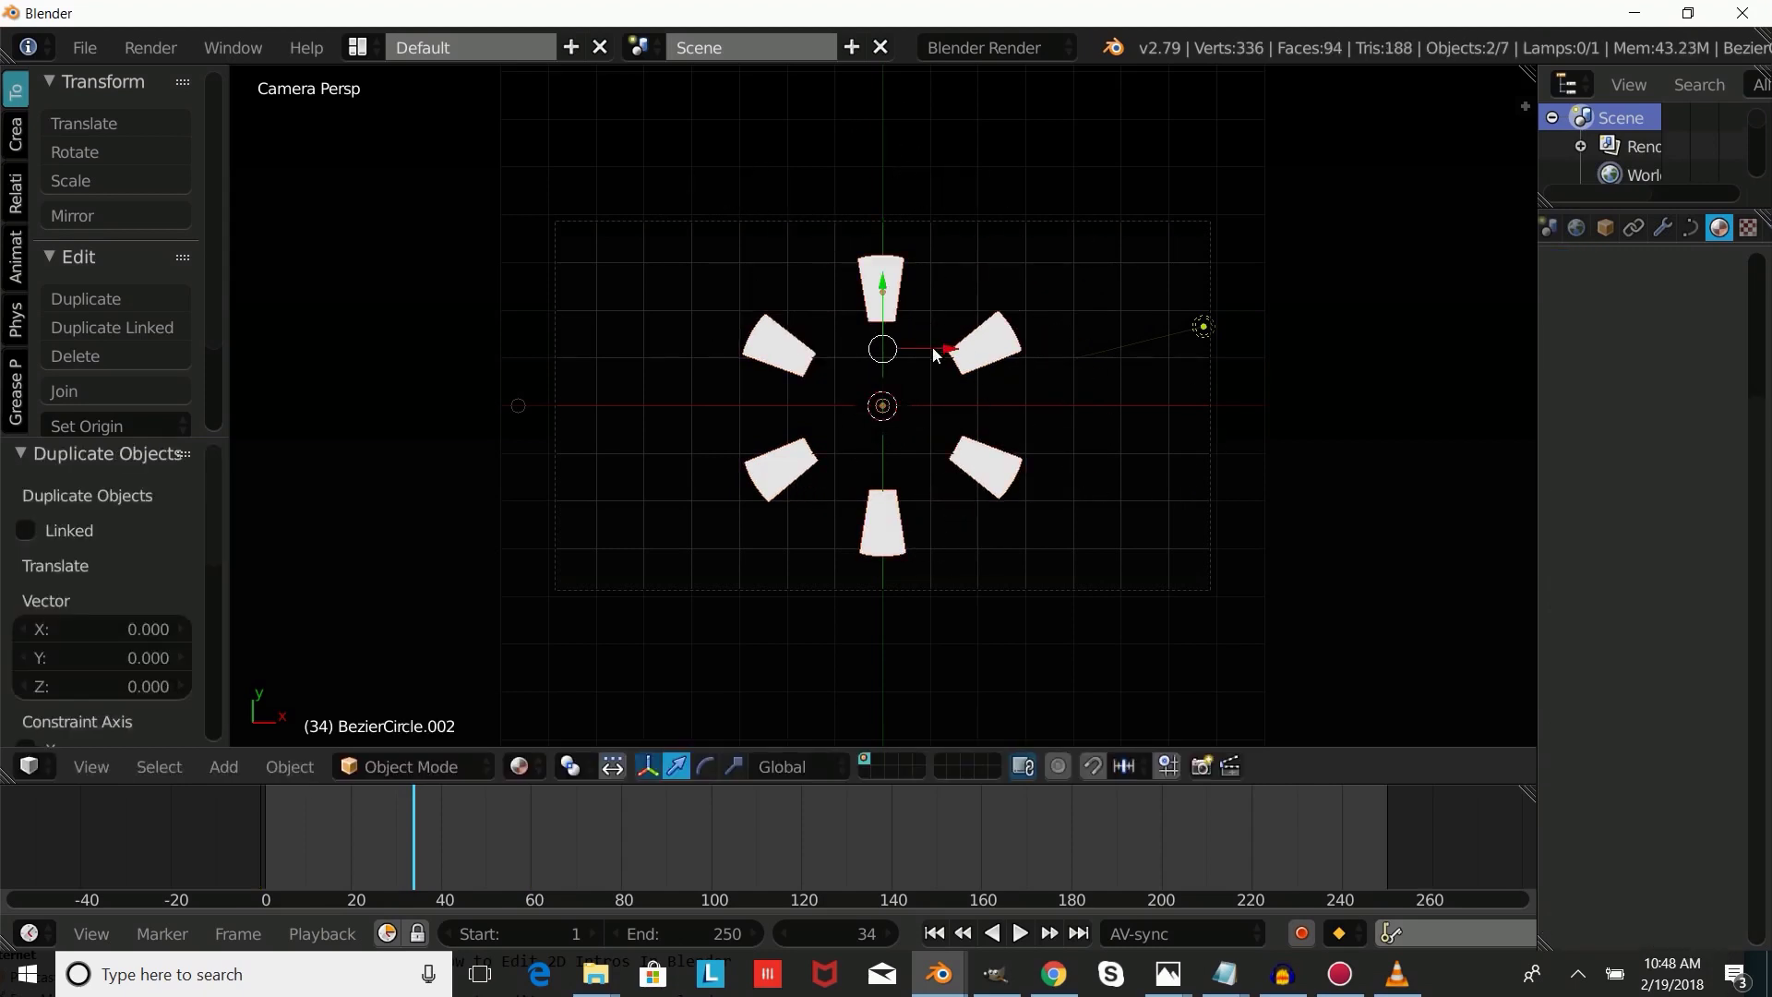
pyautogui.press('g')
pyautogui.press('x')
pyautogui.click(772, 384)
pyautogui.press('s')
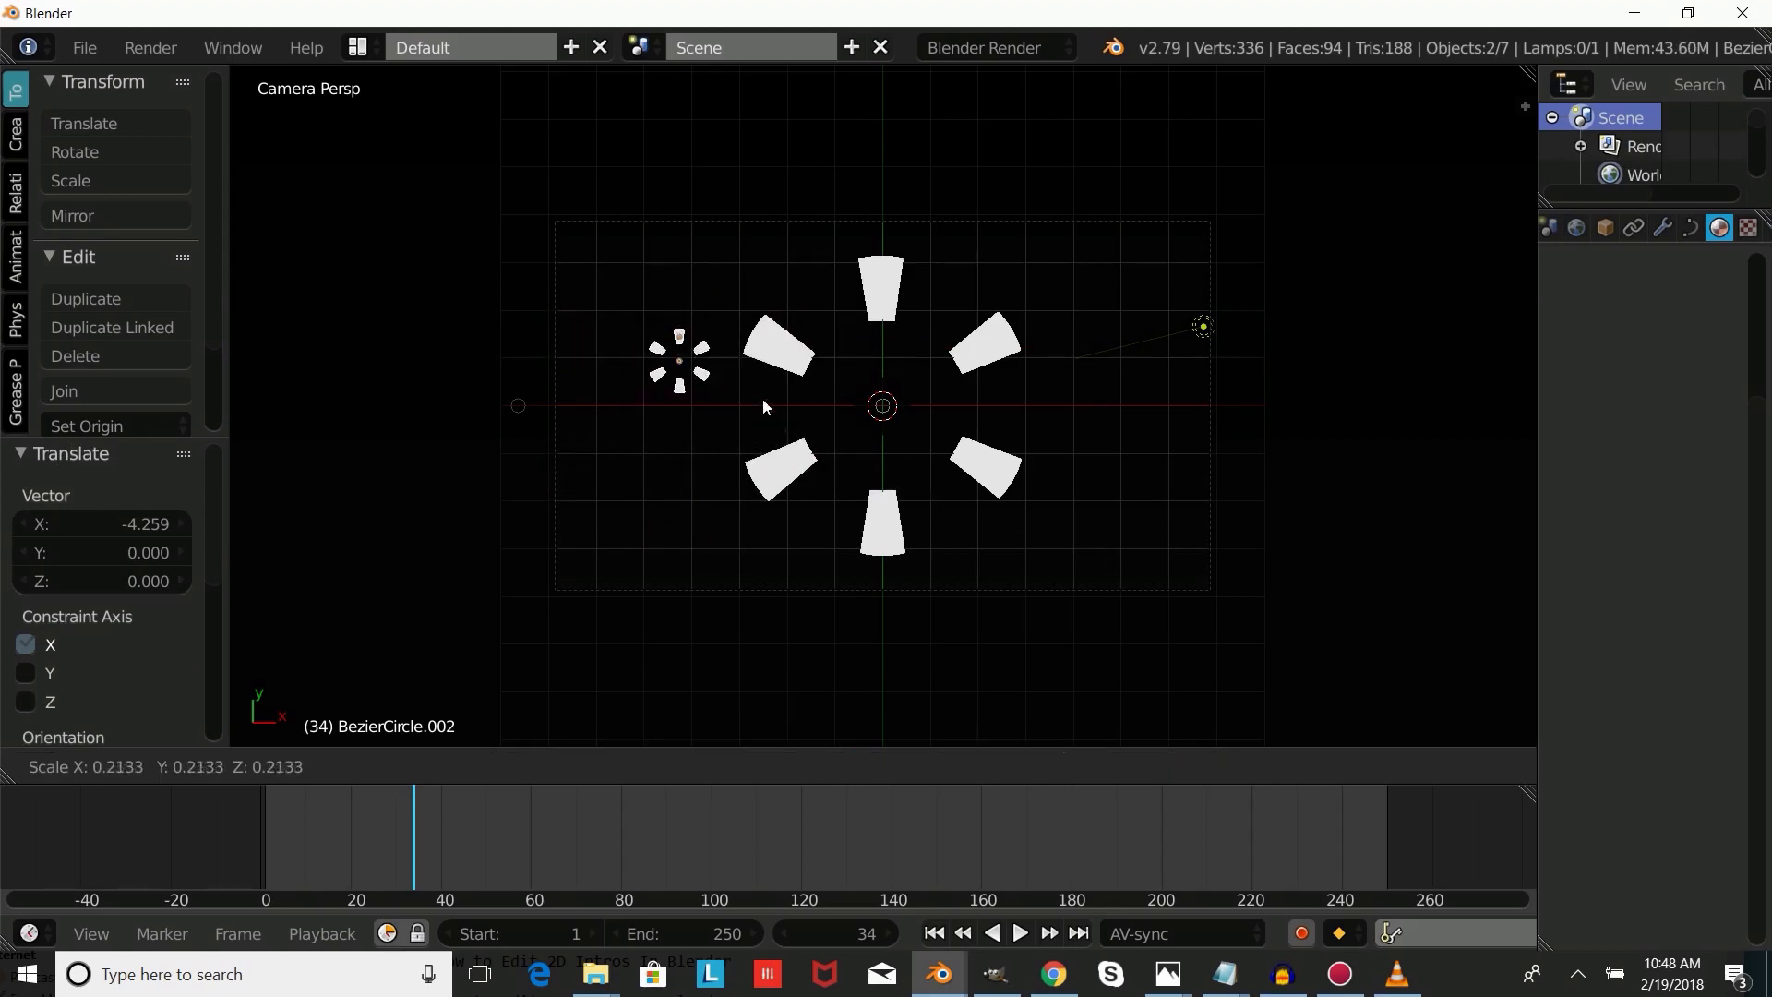
pyautogui.click(741, 378)
# Play back both bursts, scrub to frame 30 and bring up the modifier settings for the small copy.
pyautogui.moveTo(408, 792); pyautogui.dragTo(288, 827)
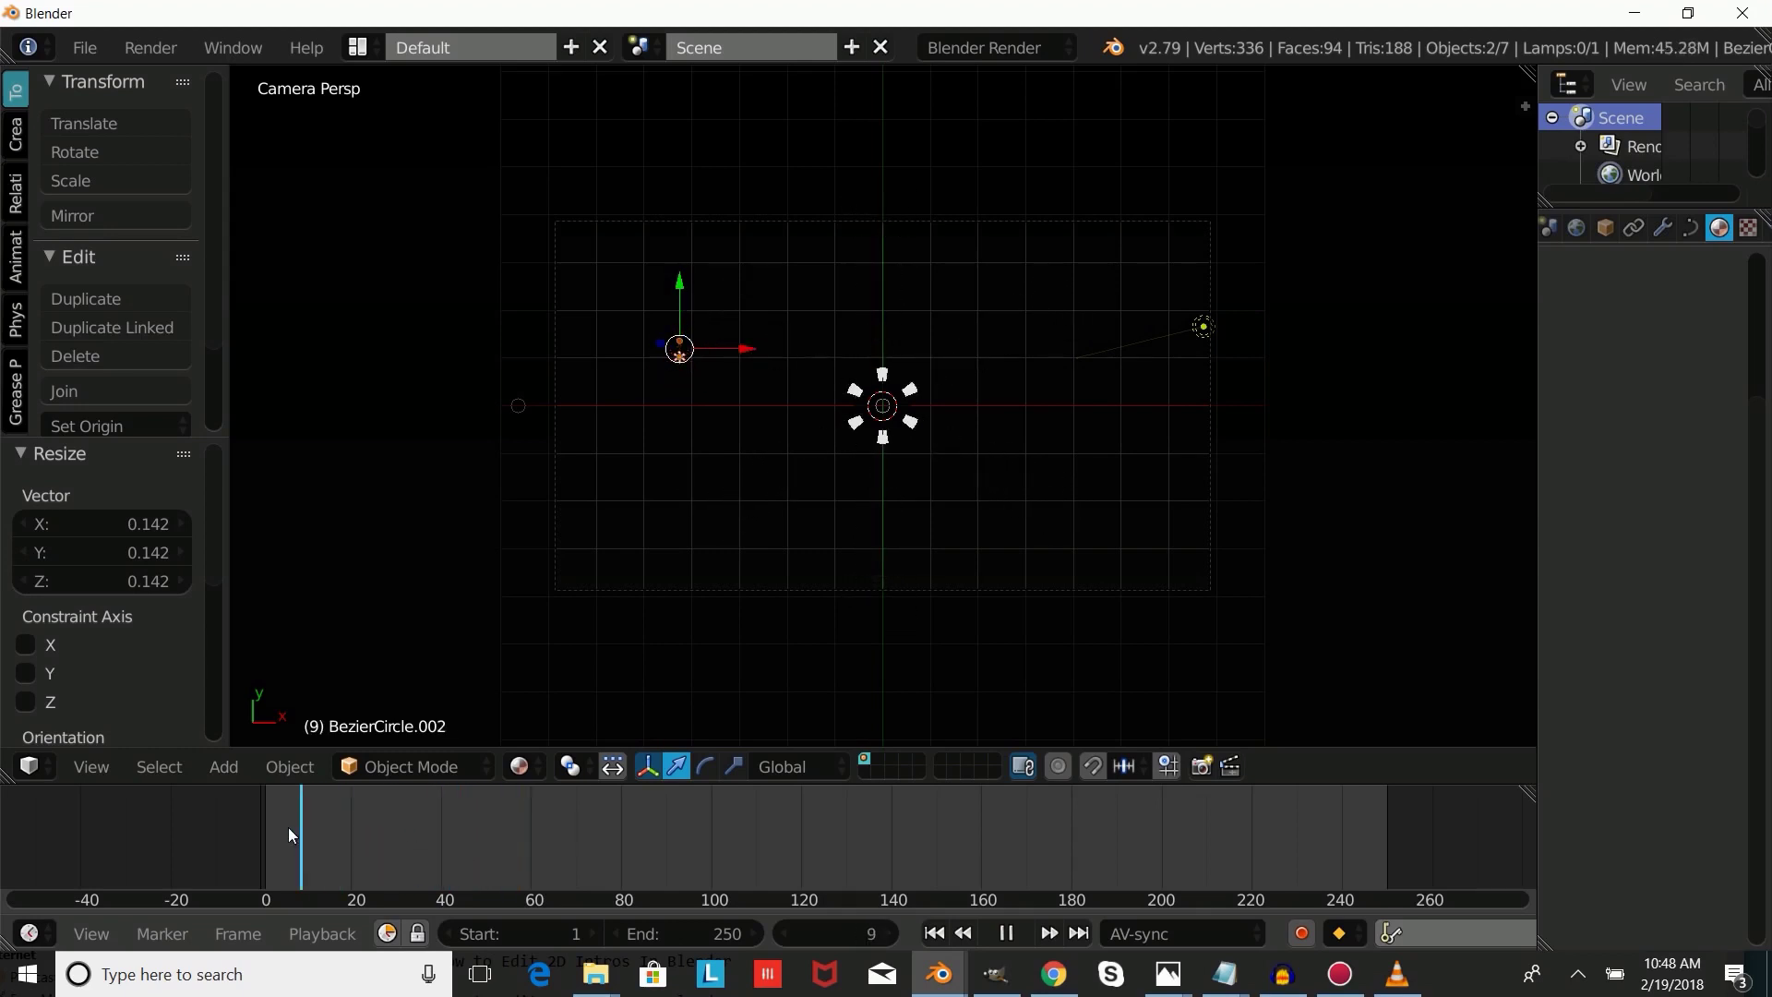
pyautogui.click(1015, 933)
pyautogui.click(1016, 933)
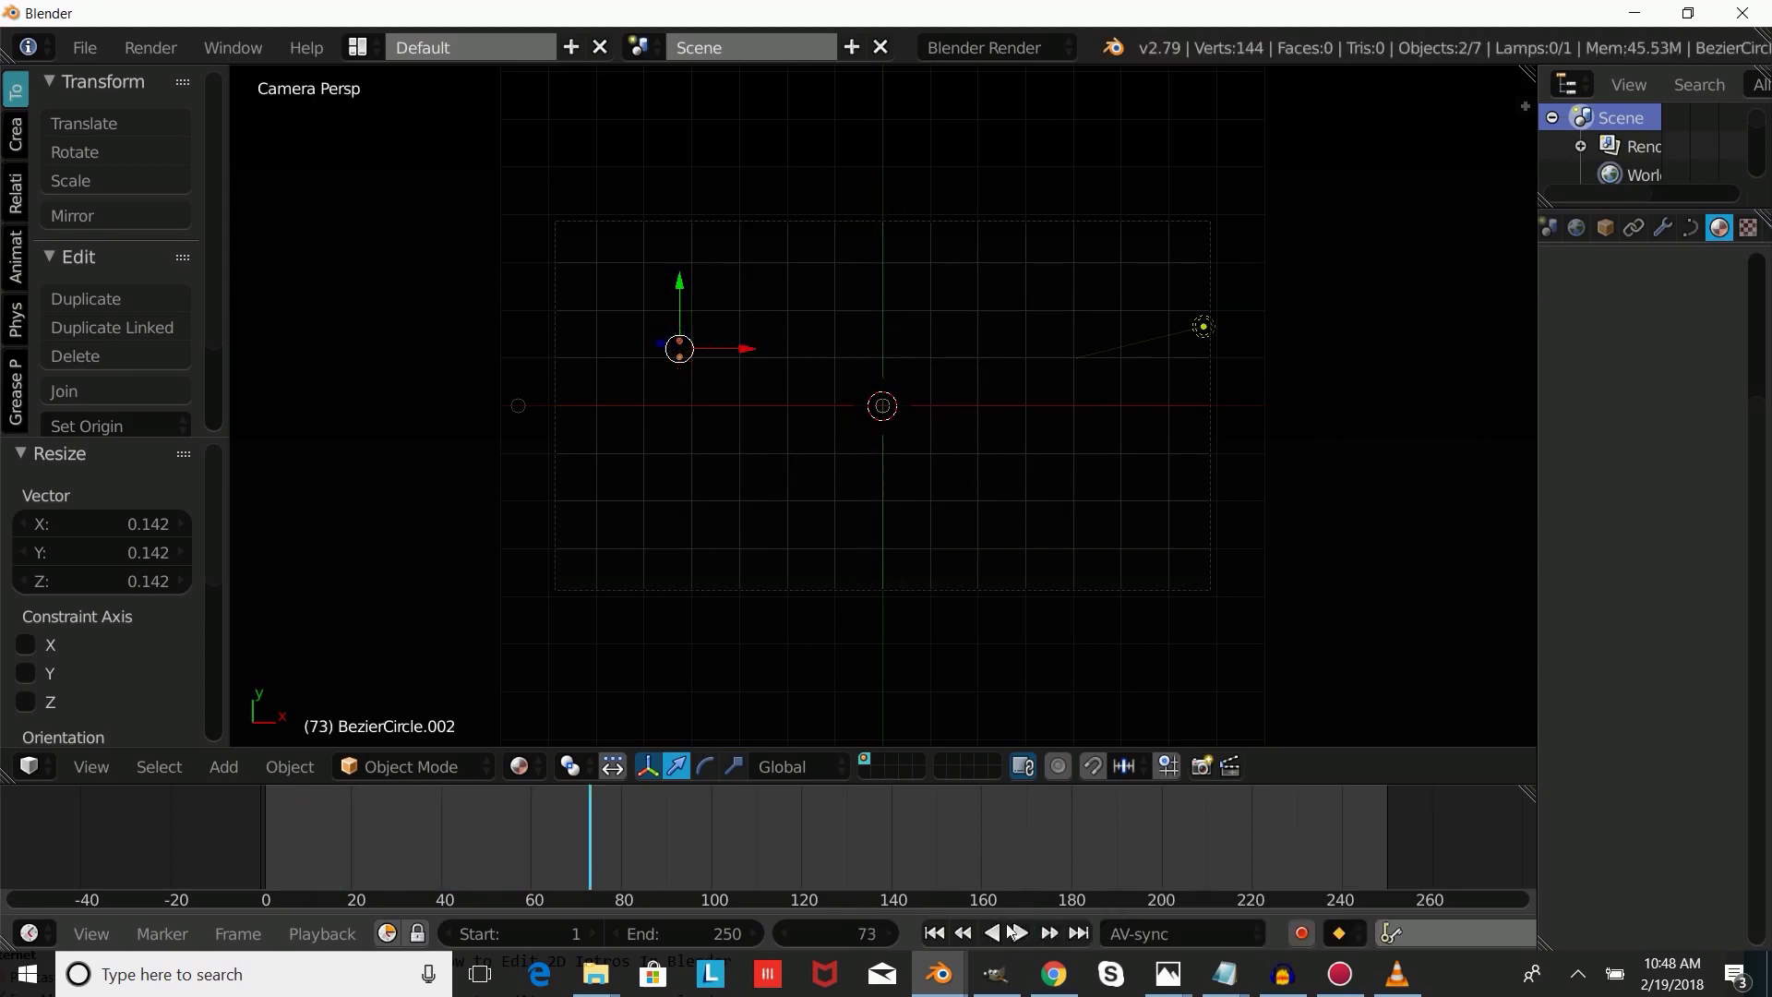
pyautogui.moveTo(563, 853); pyautogui.dragTo(396, 847)
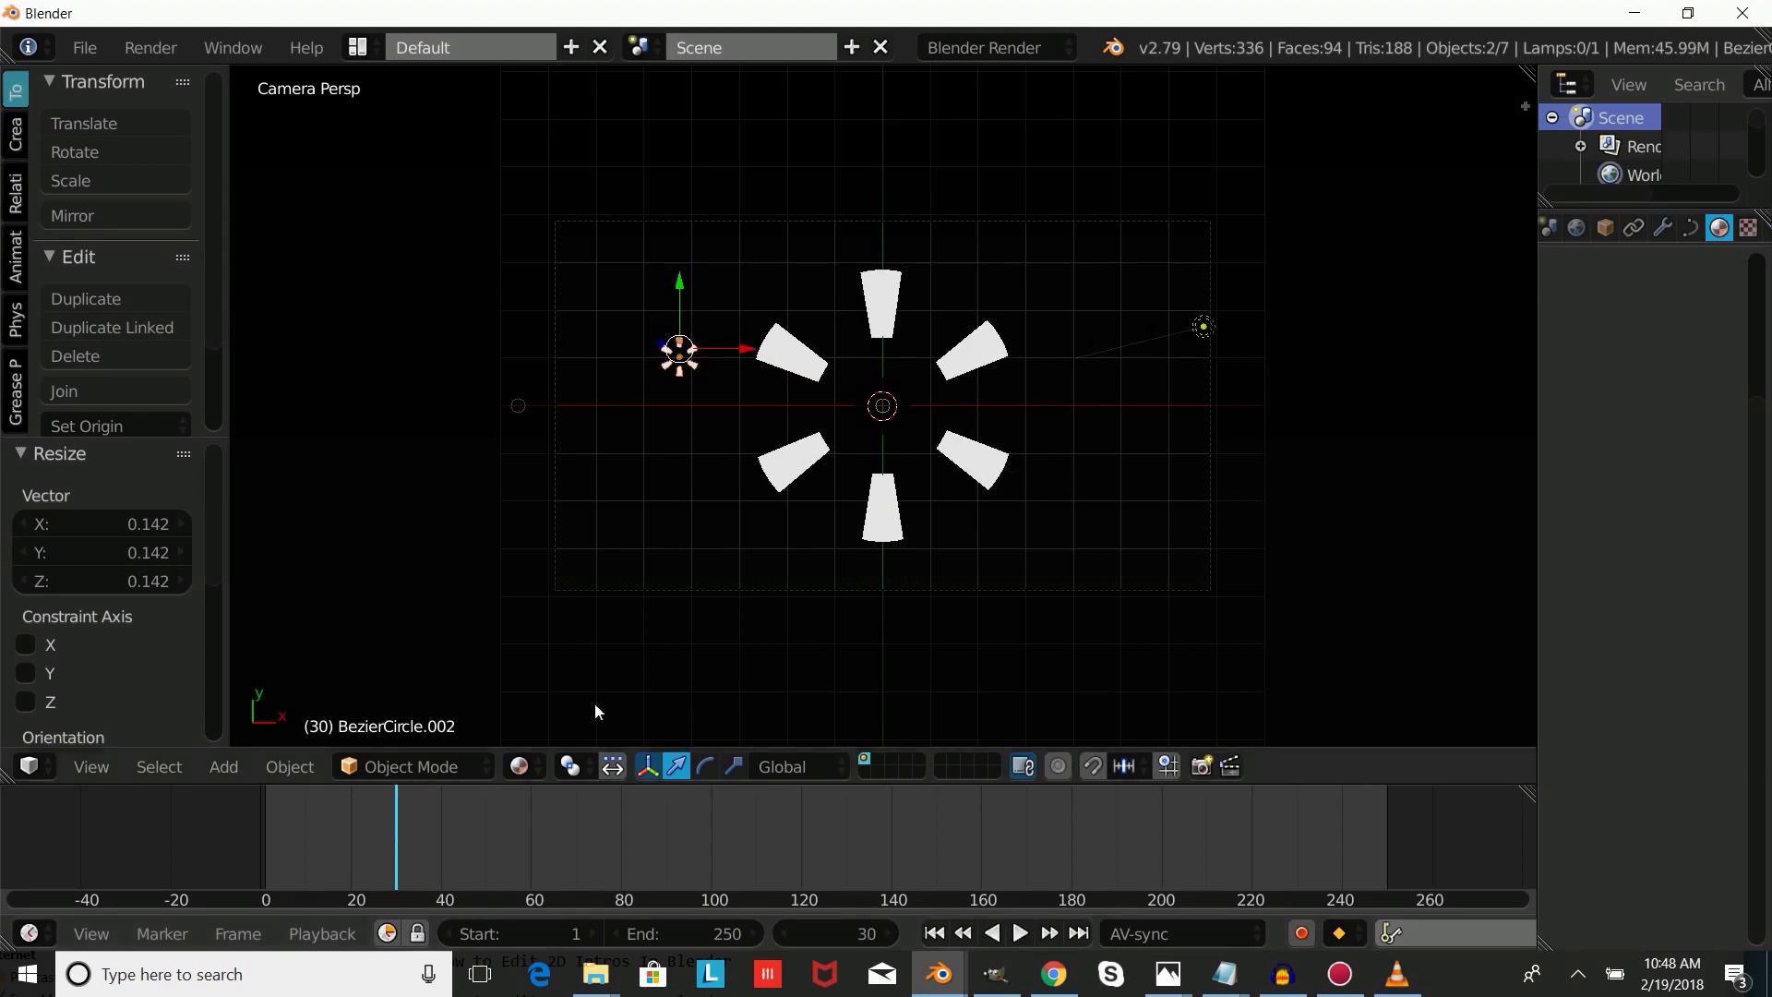
pyautogui.keyDown('shift'); pyautogui.moveTo(816, 494); pyautogui.dragTo(929, 539, button='middle'); pyautogui.keyUp('shift')
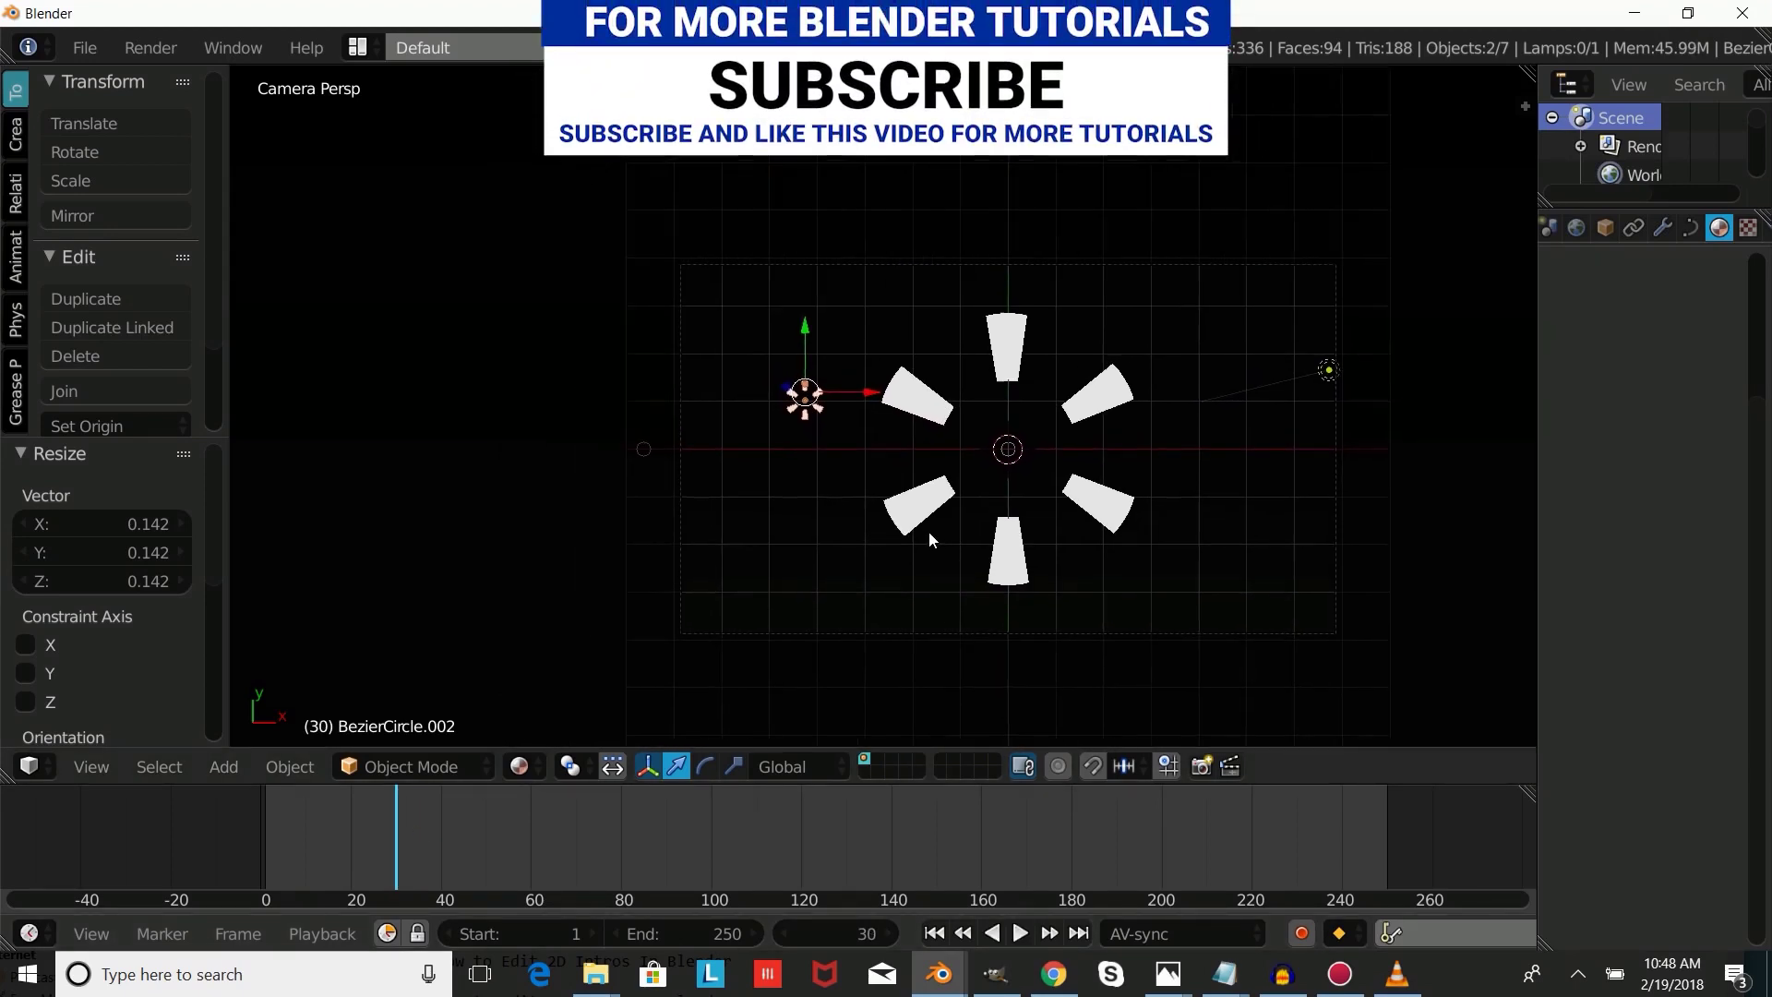
pyautogui.scroll(6, 838, 544)
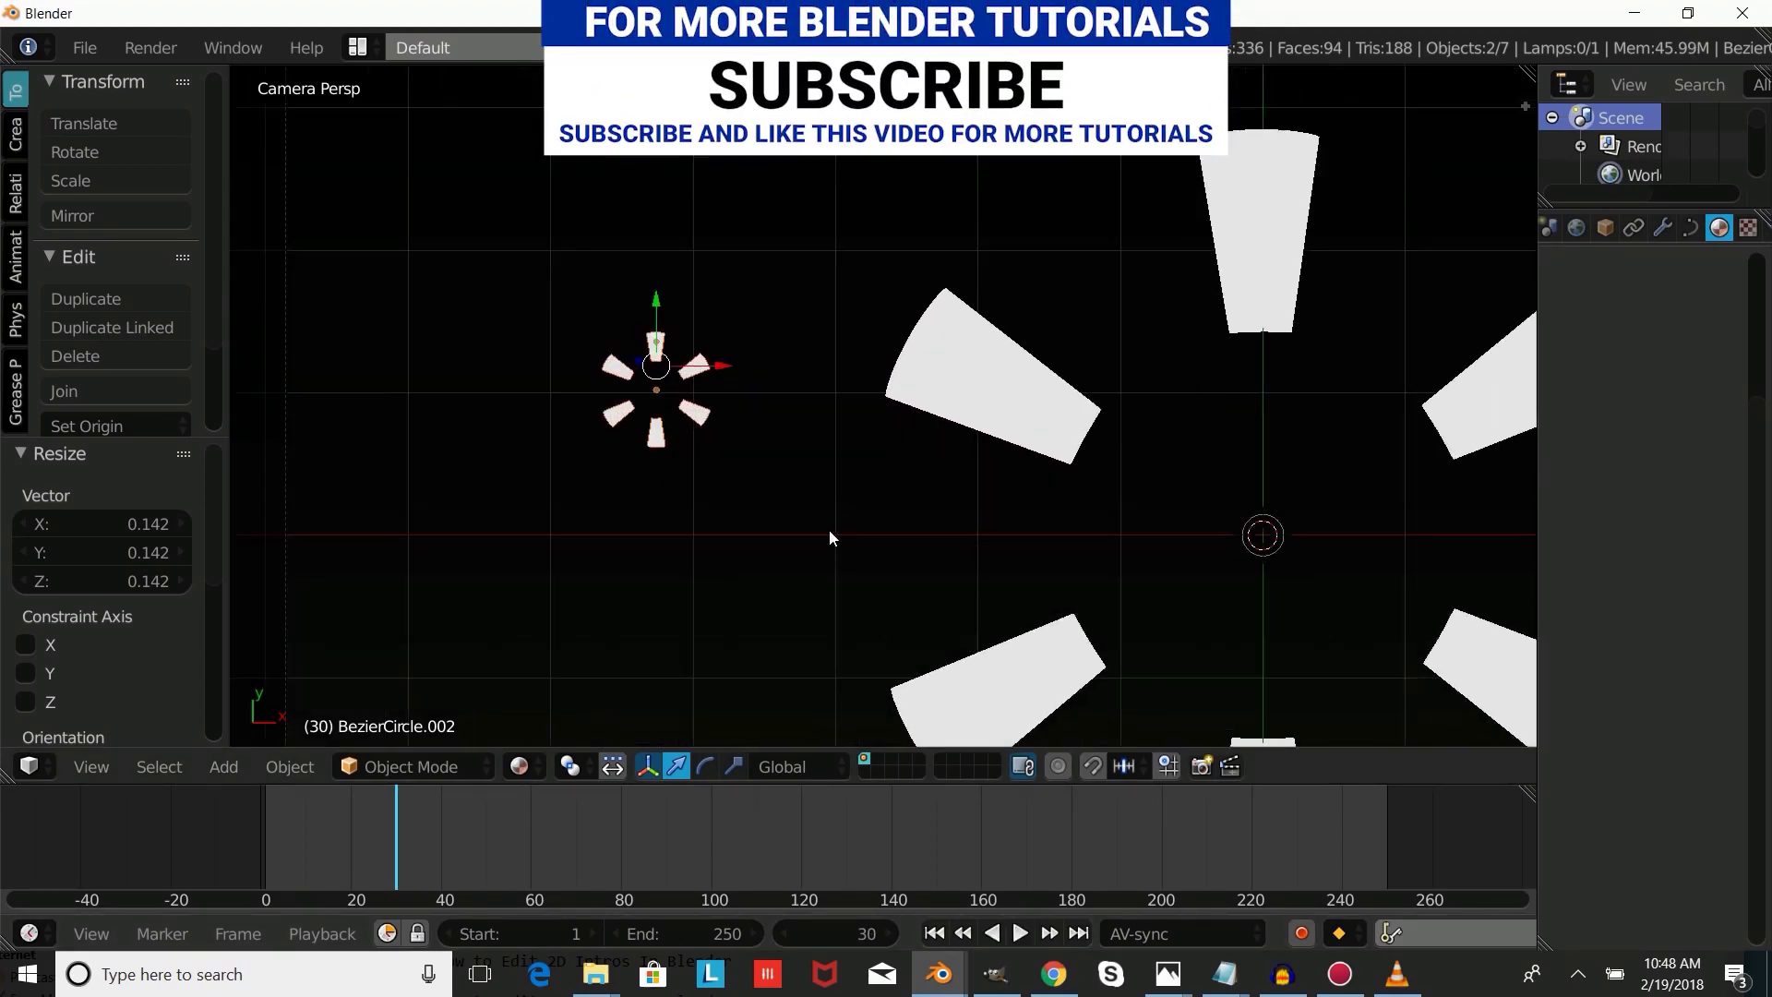
pyautogui.click(1664, 227)
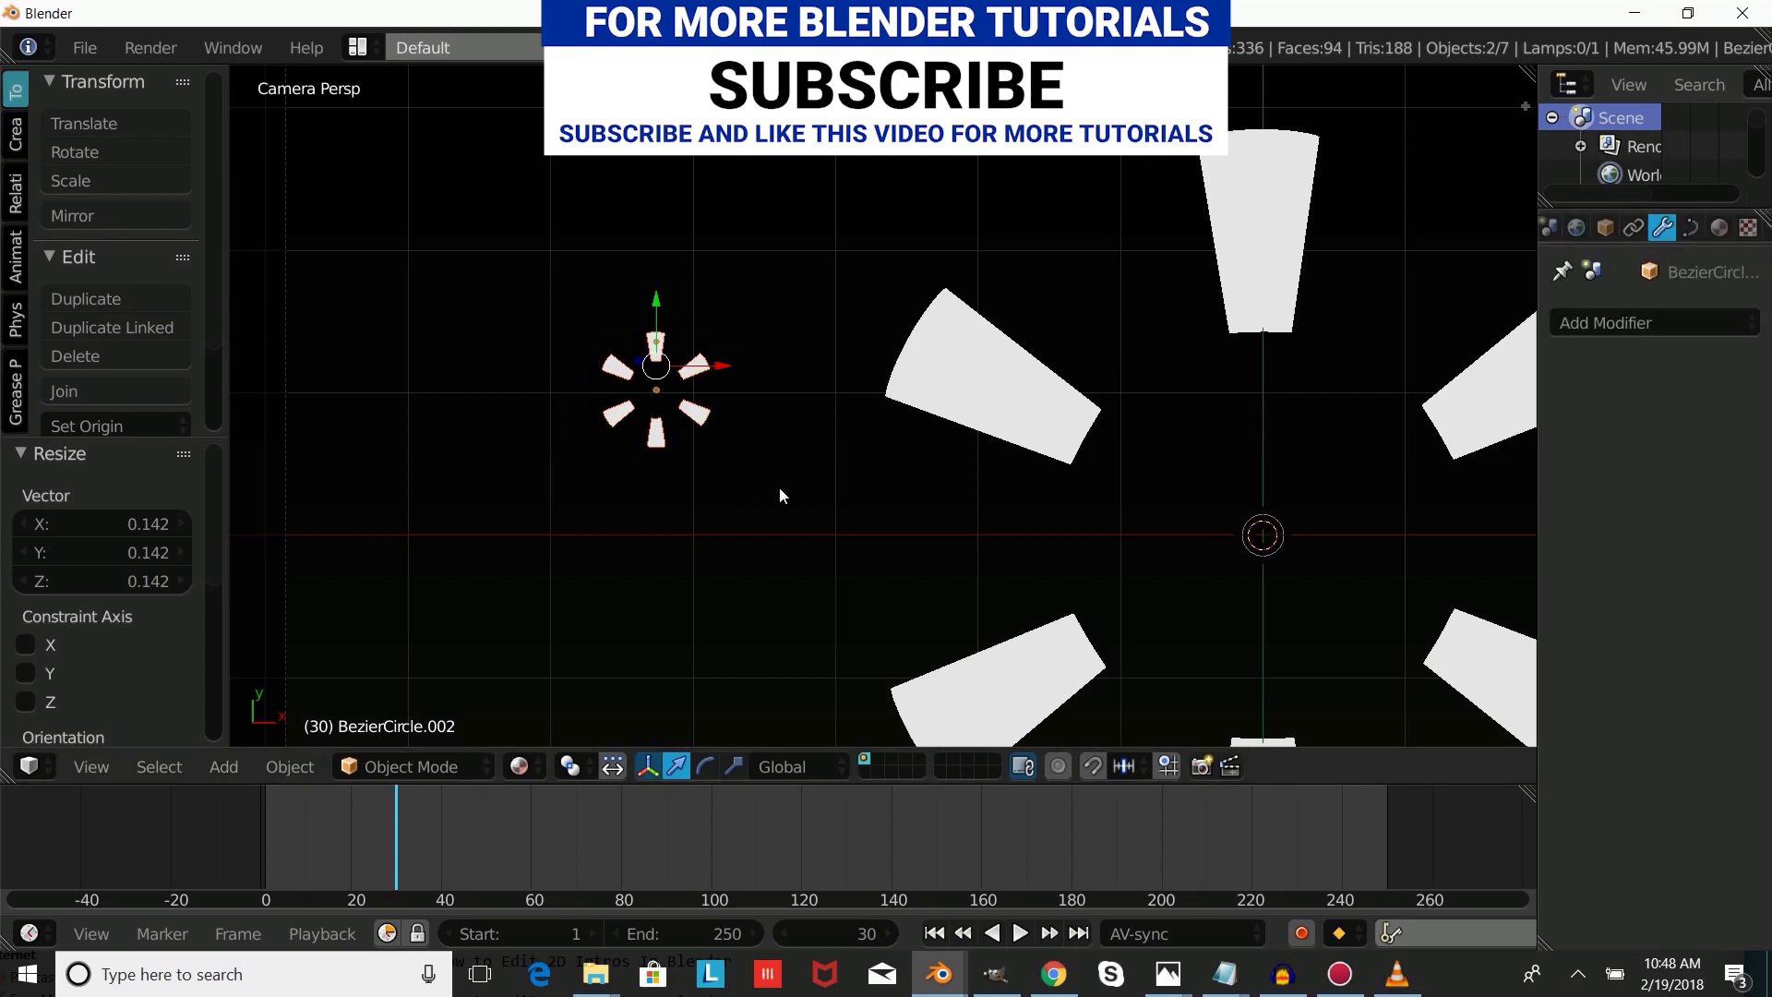
pyautogui.press('s')
pyautogui.press('x')
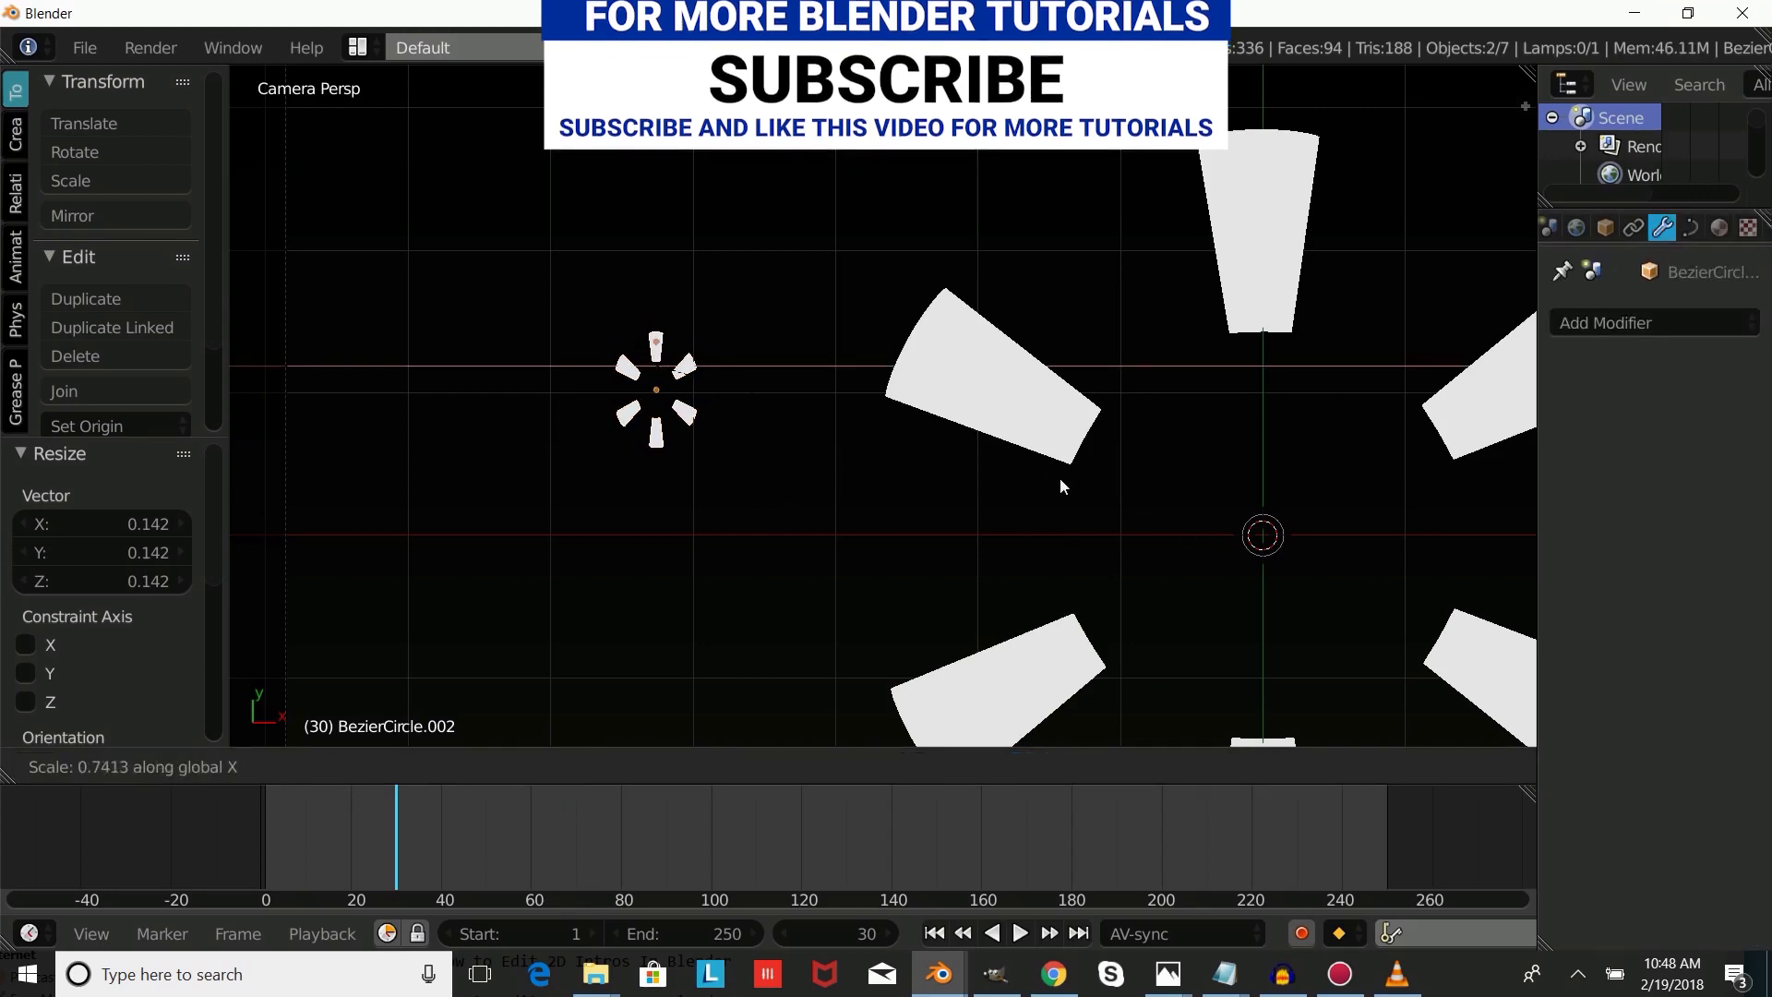
pyautogui.press('Escape')
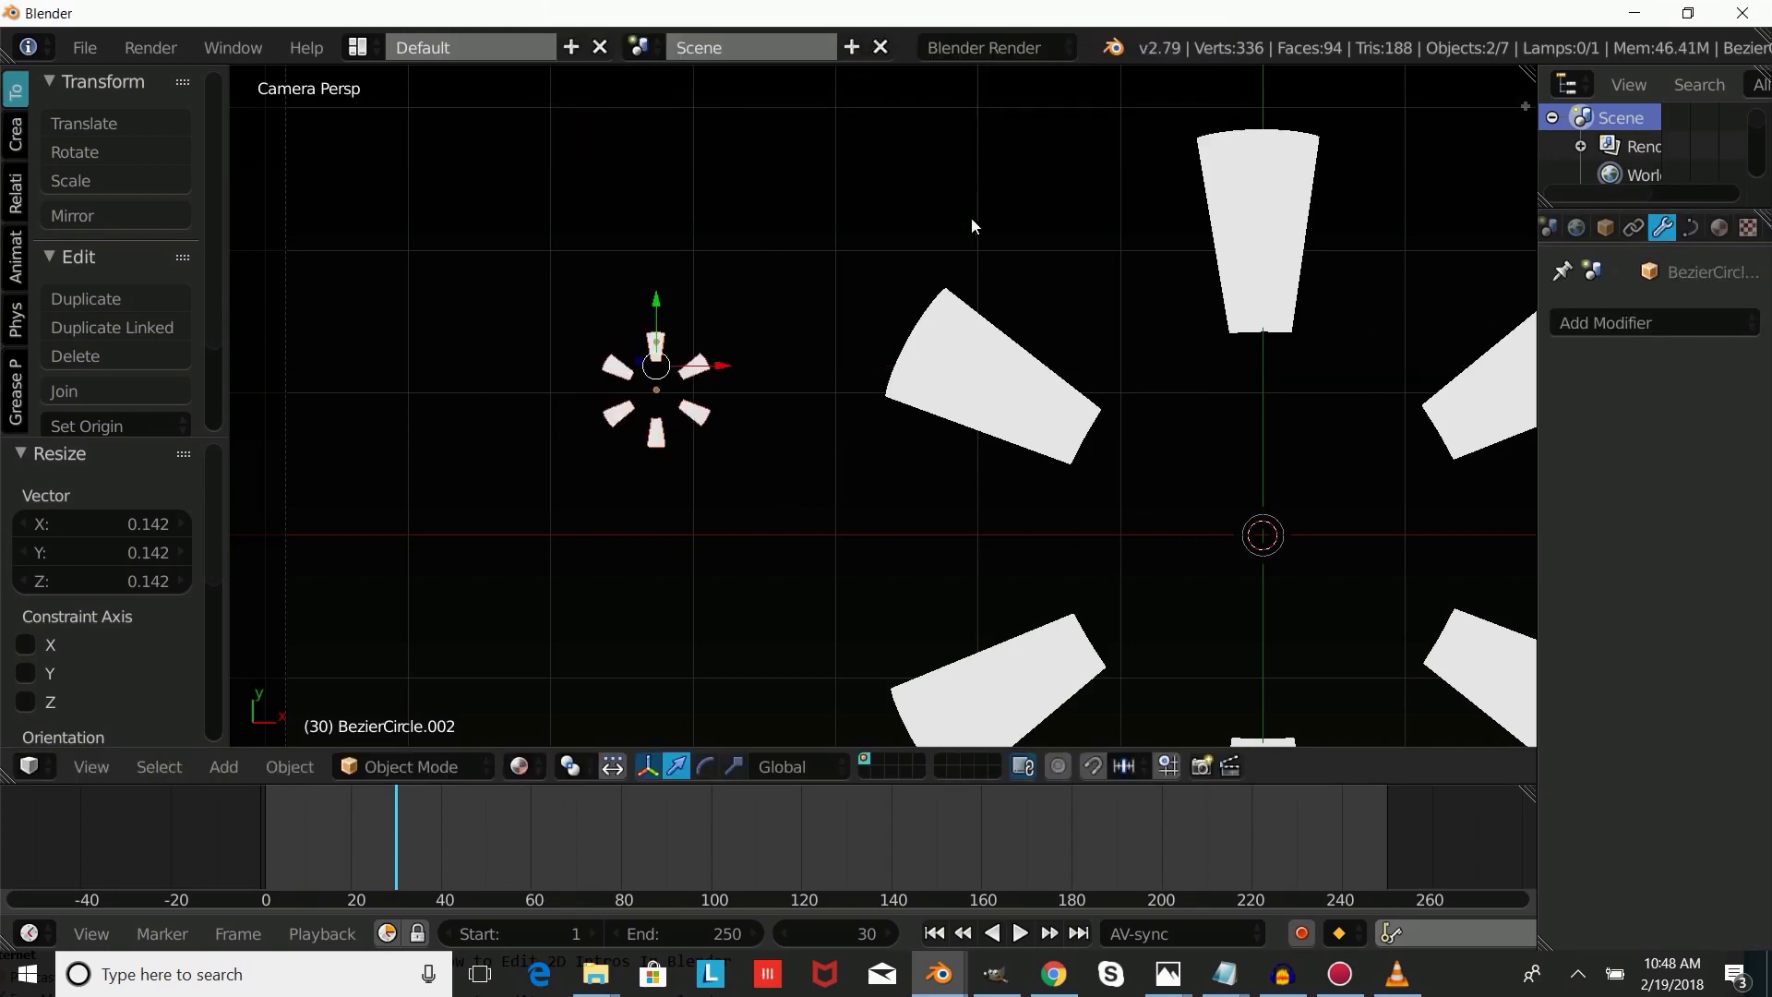
# Select only the small burst's Bezier curve and scale it to 0.166 along X to thin its rays.
pyautogui.rightClick(659, 349)
pyautogui.press('g')
pyautogui.click(655, 406)
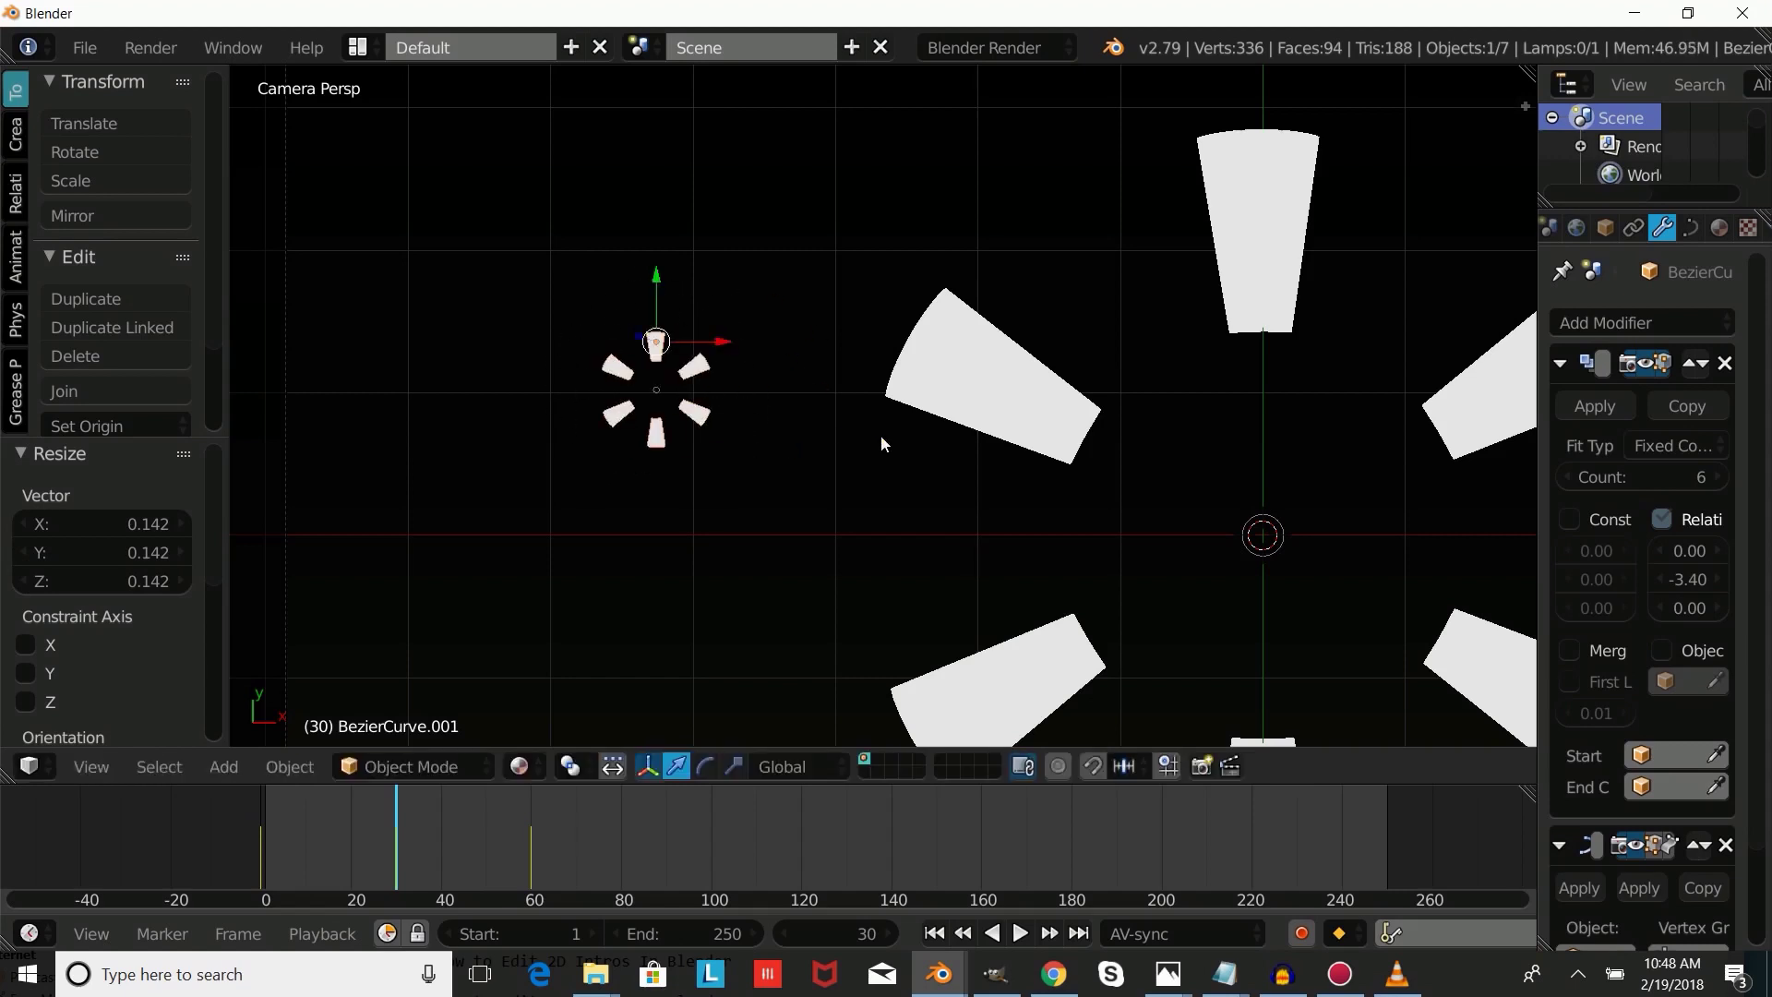
pyautogui.press('s')
pyautogui.press('x')
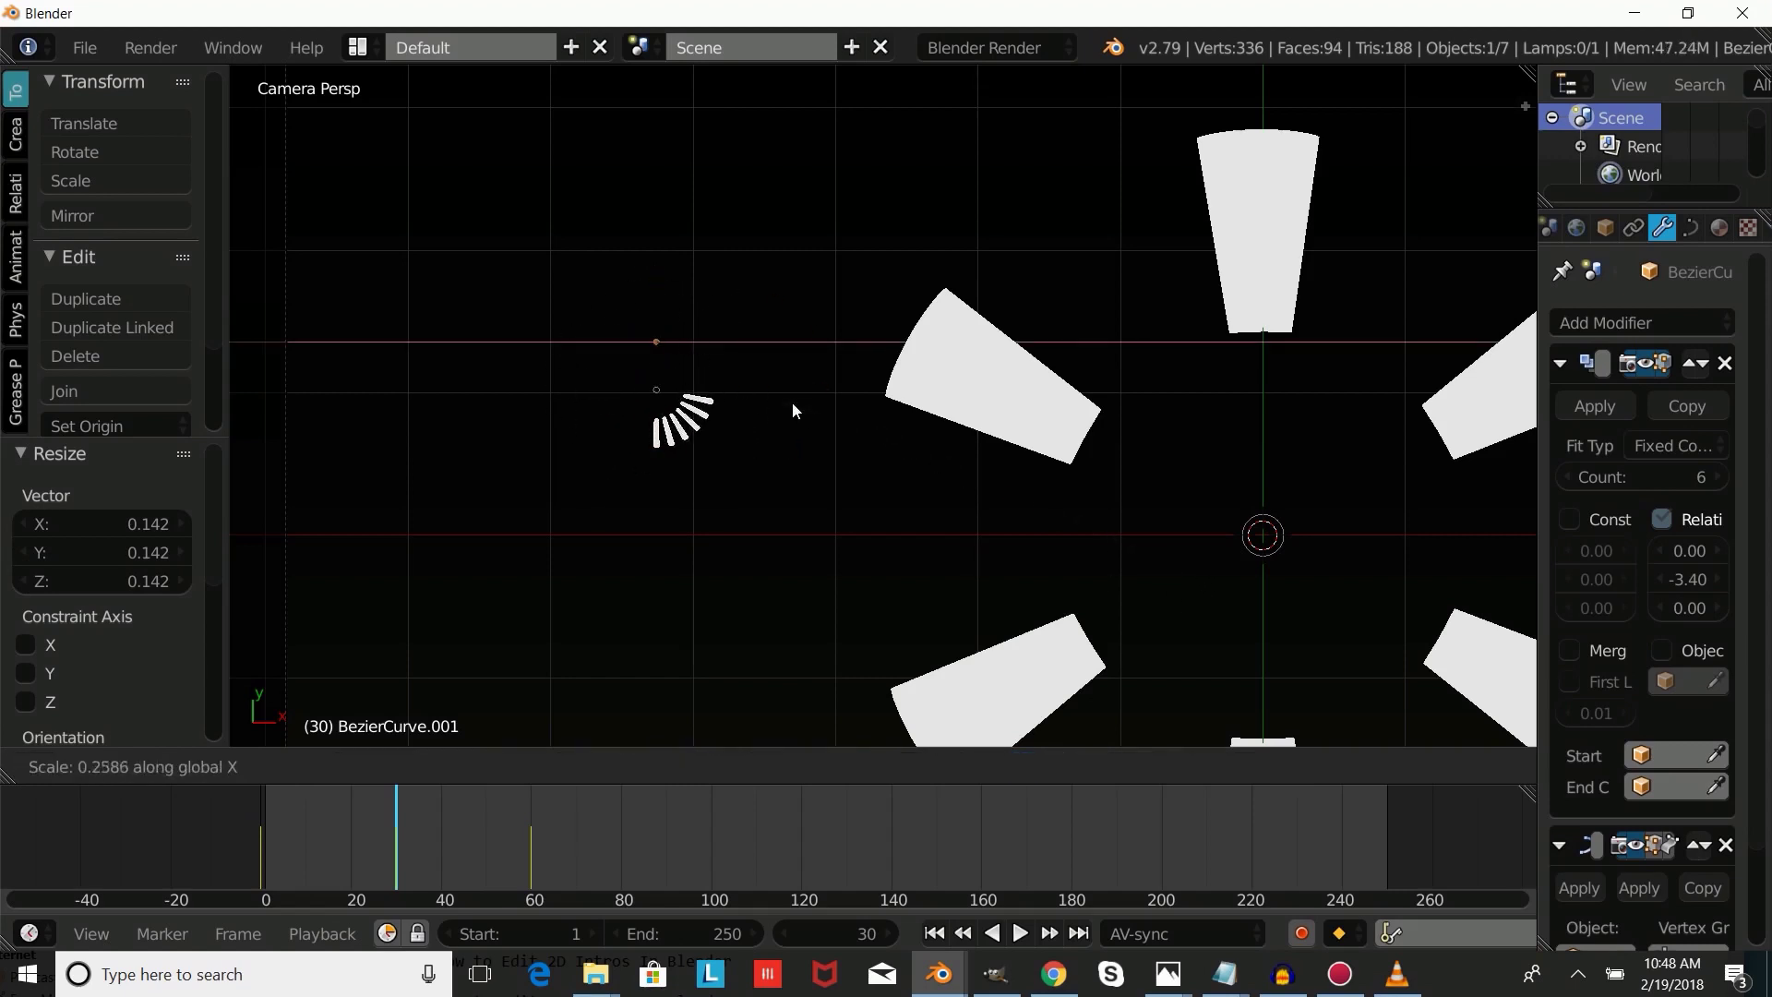
pyautogui.click(749, 382)
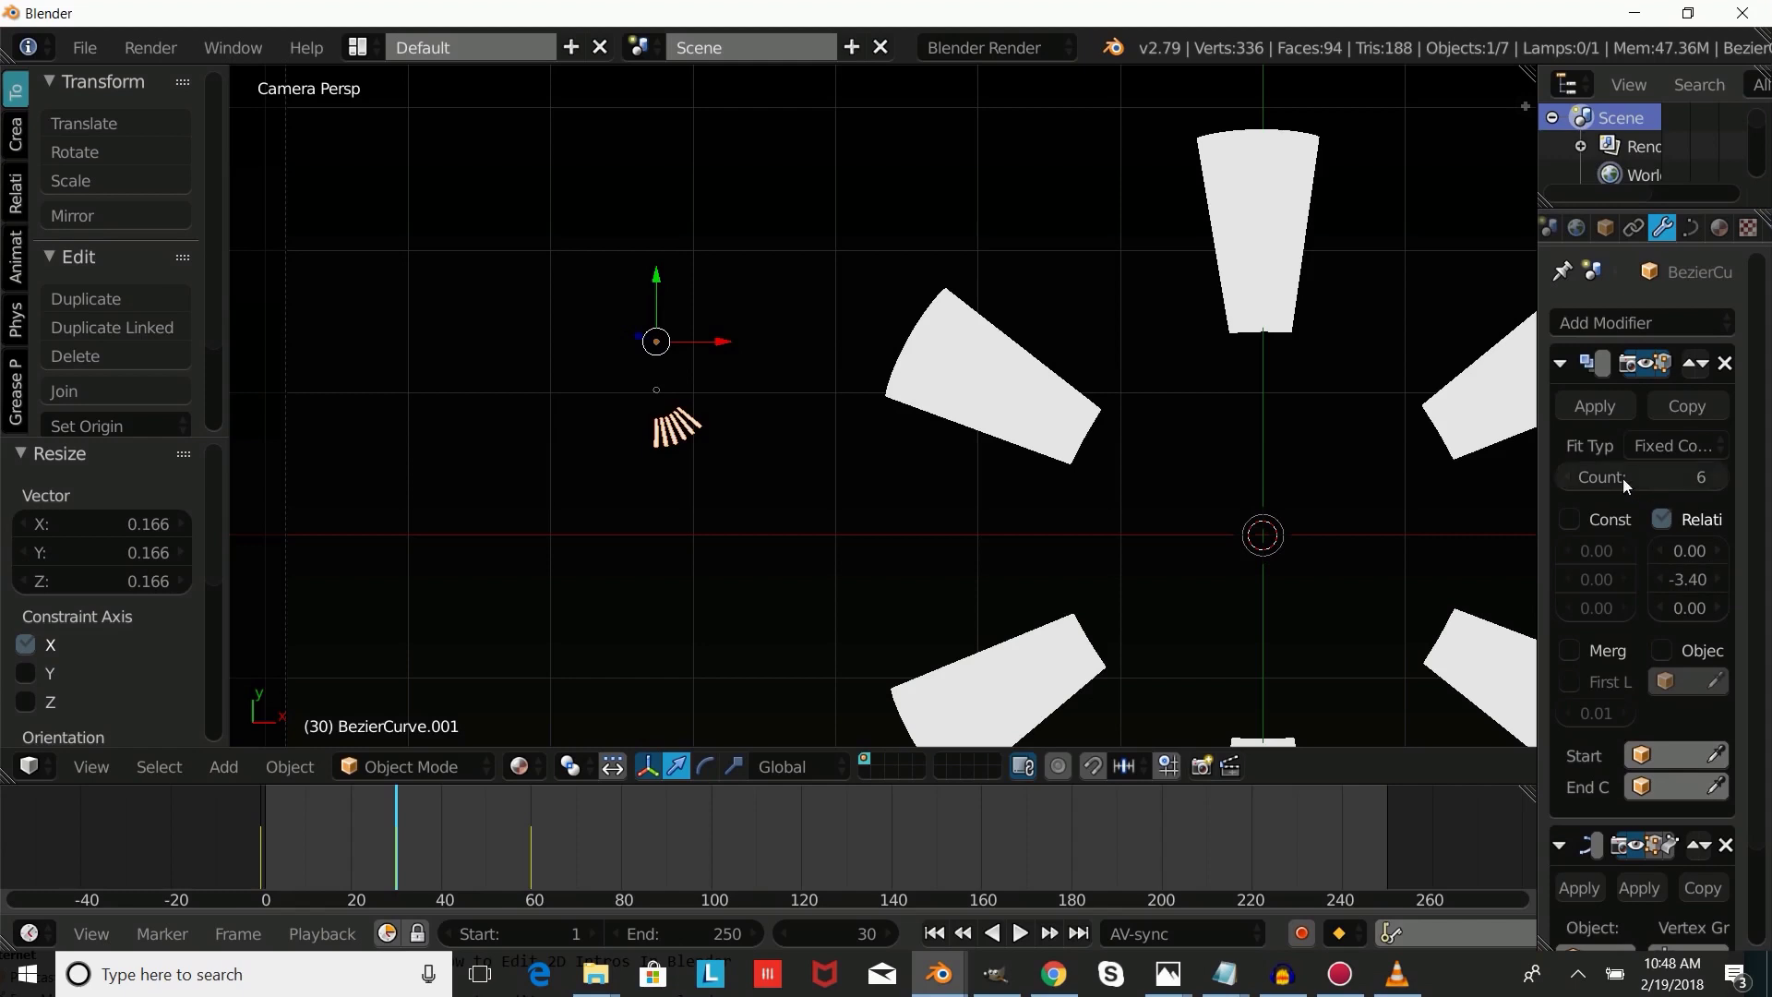
# Set the small burst's array count to 8 and its relative Y offset to -15.1 to space the rays evenly.
pyautogui.moveTo(1671, 580); pyautogui.dragTo(1589, 579)
pyautogui.click(1722, 476)
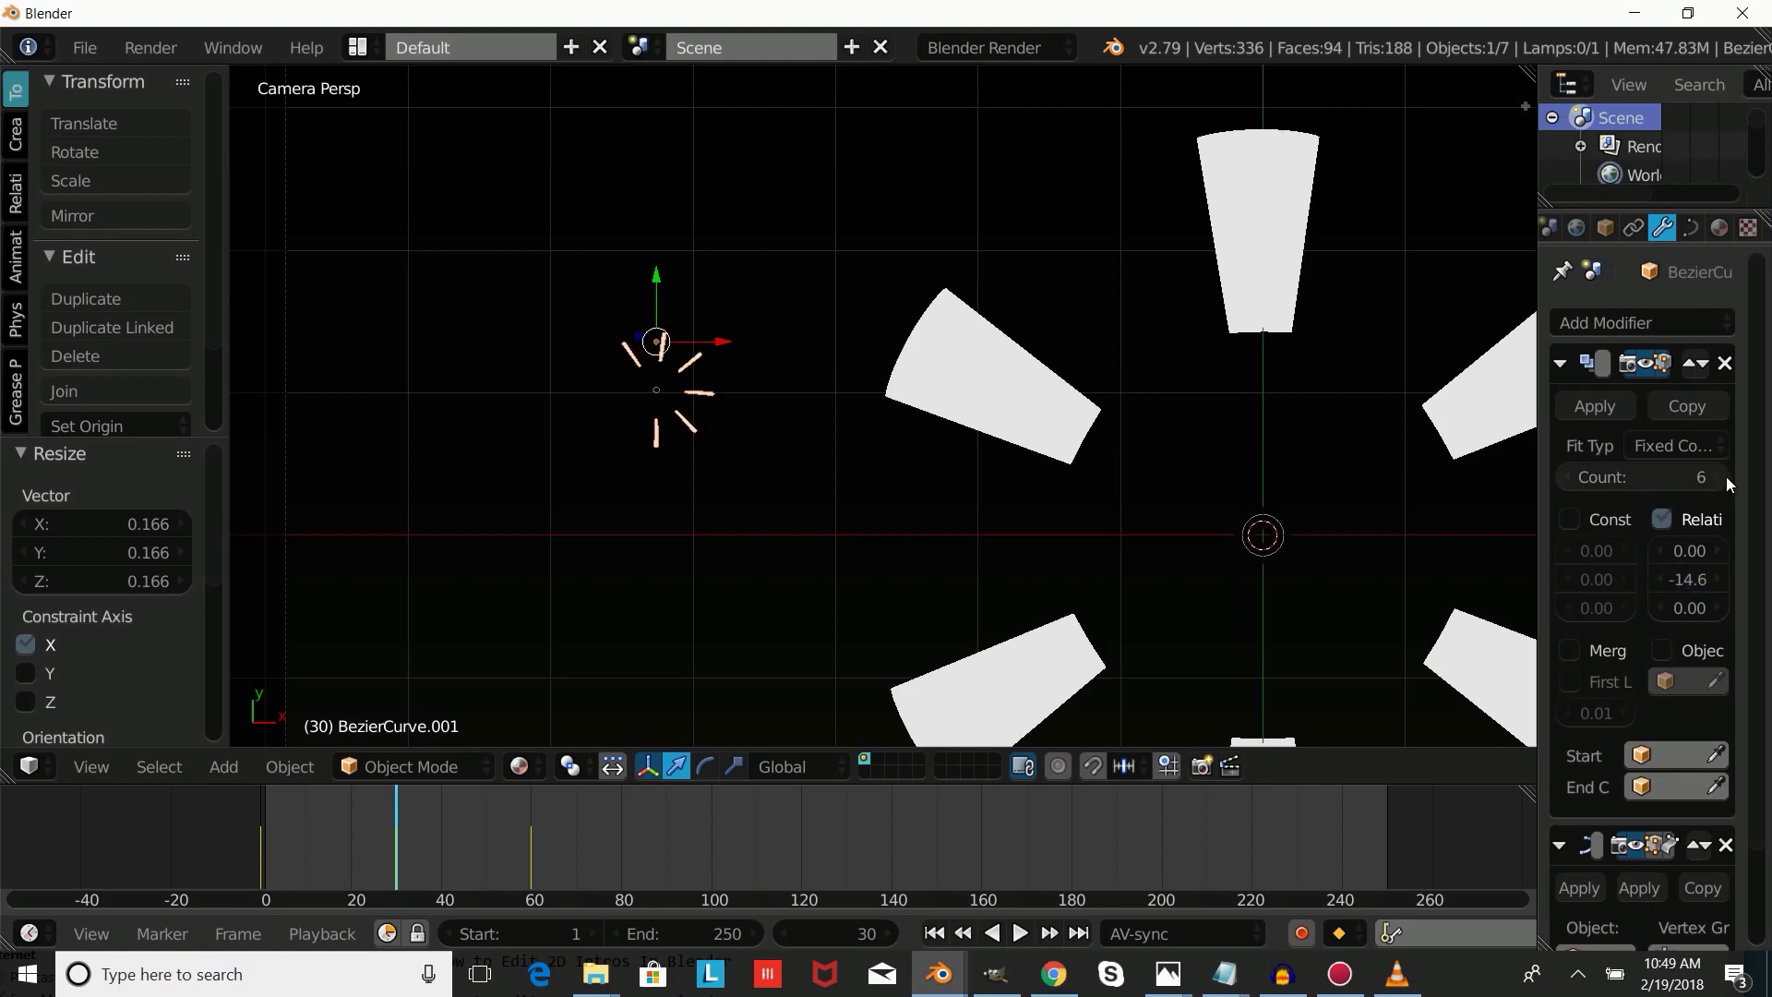
pyautogui.click(1722, 476)
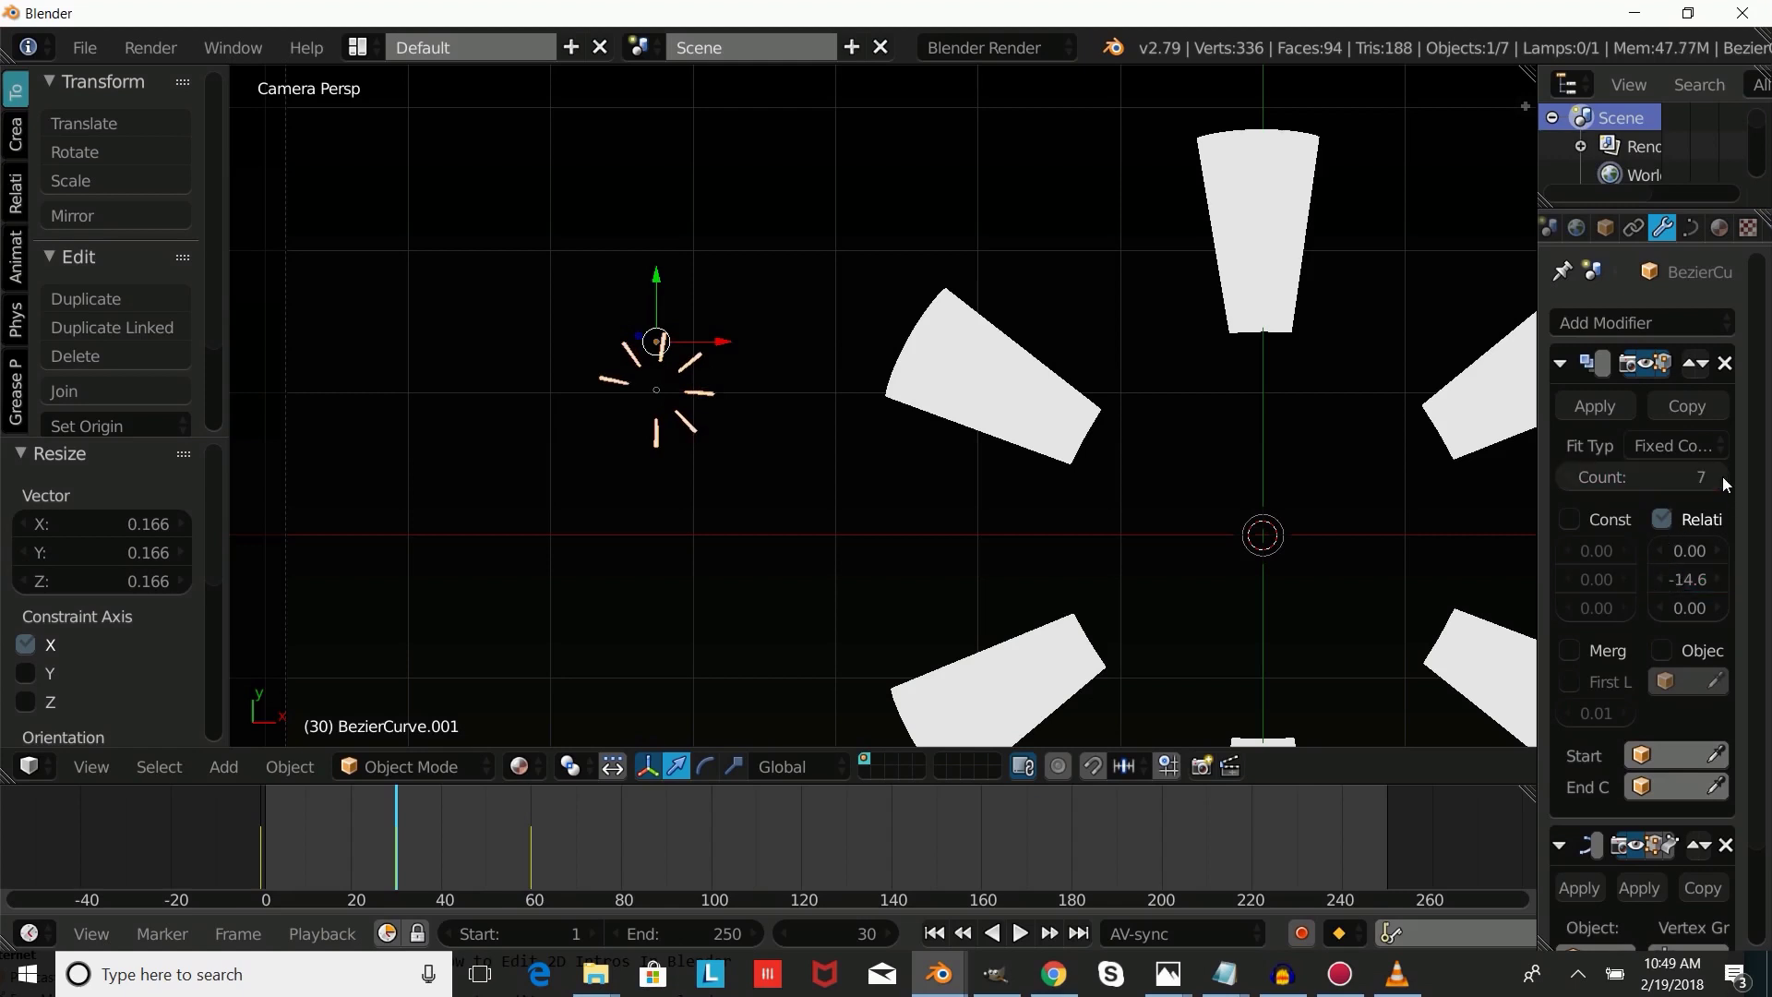
pyautogui.click(1717, 578)
pyautogui.click(1655, 580)
pyautogui.click(1656, 579)
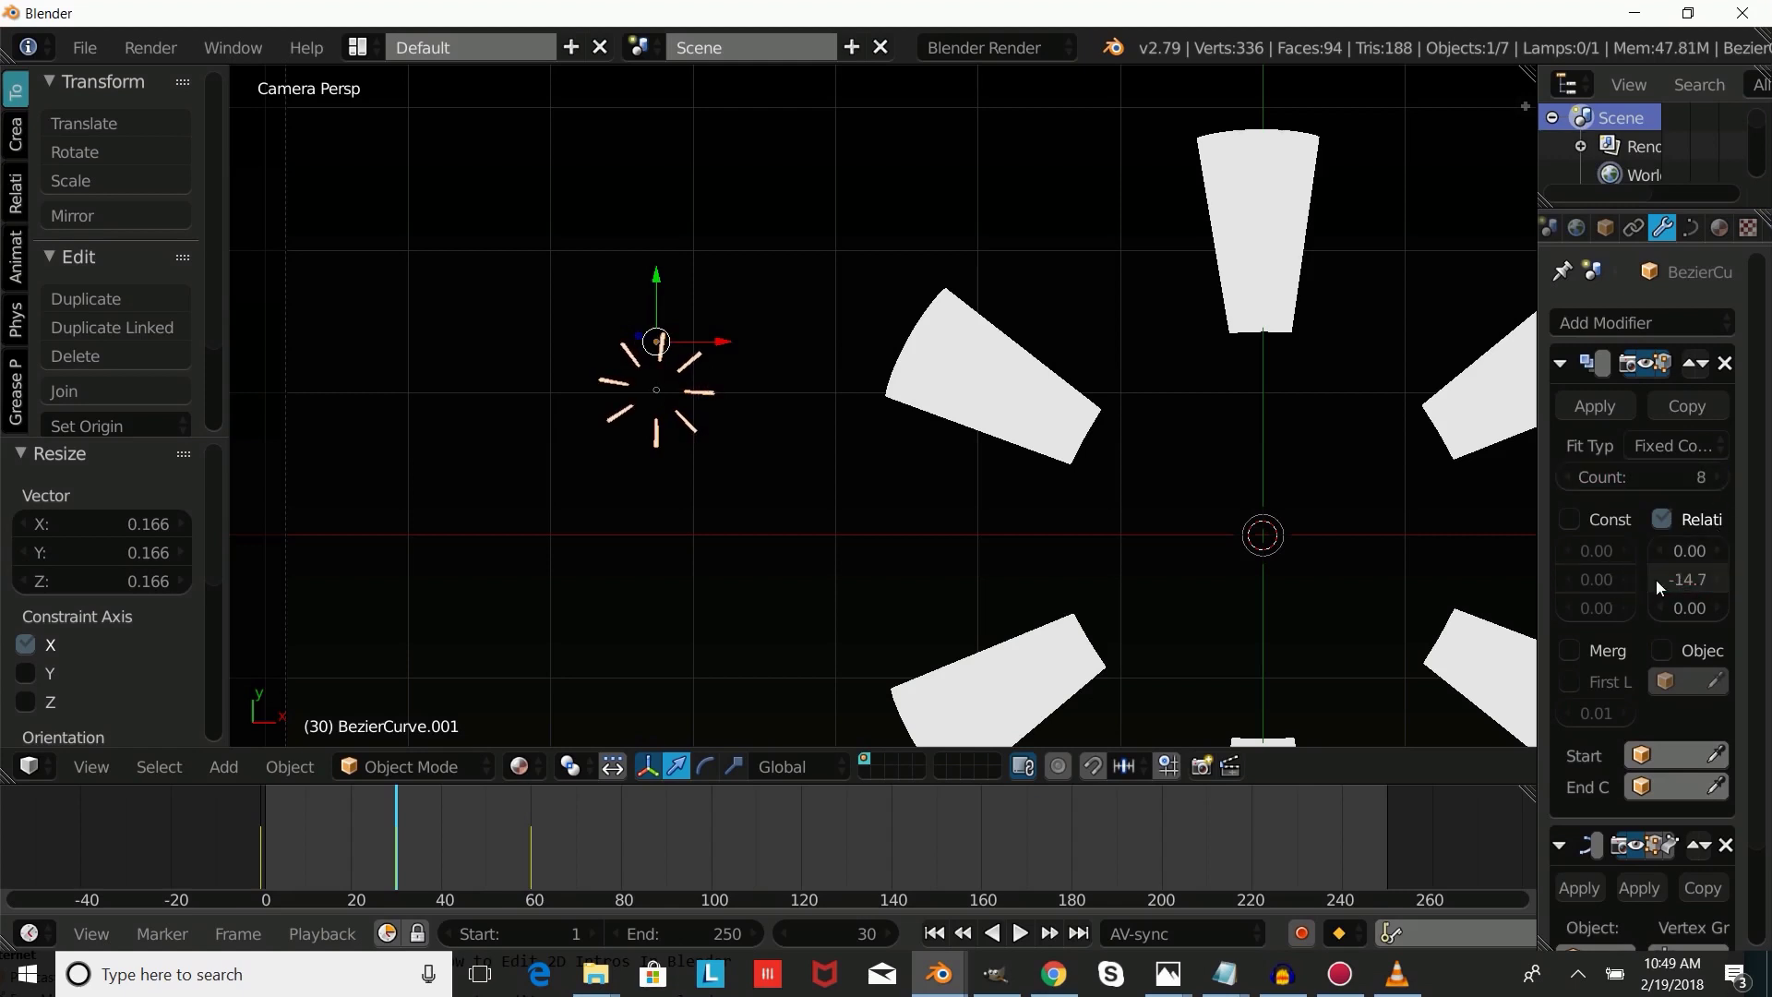
pyautogui.click(1656, 580)
pyautogui.click(1655, 580)
pyautogui.click(1656, 579)
pyautogui.click(1655, 579)
# Play back the large burst and the thin-rayed copy together several times and scrub the timeline to frame 26.
pyautogui.scroll(-3, 937, 573)
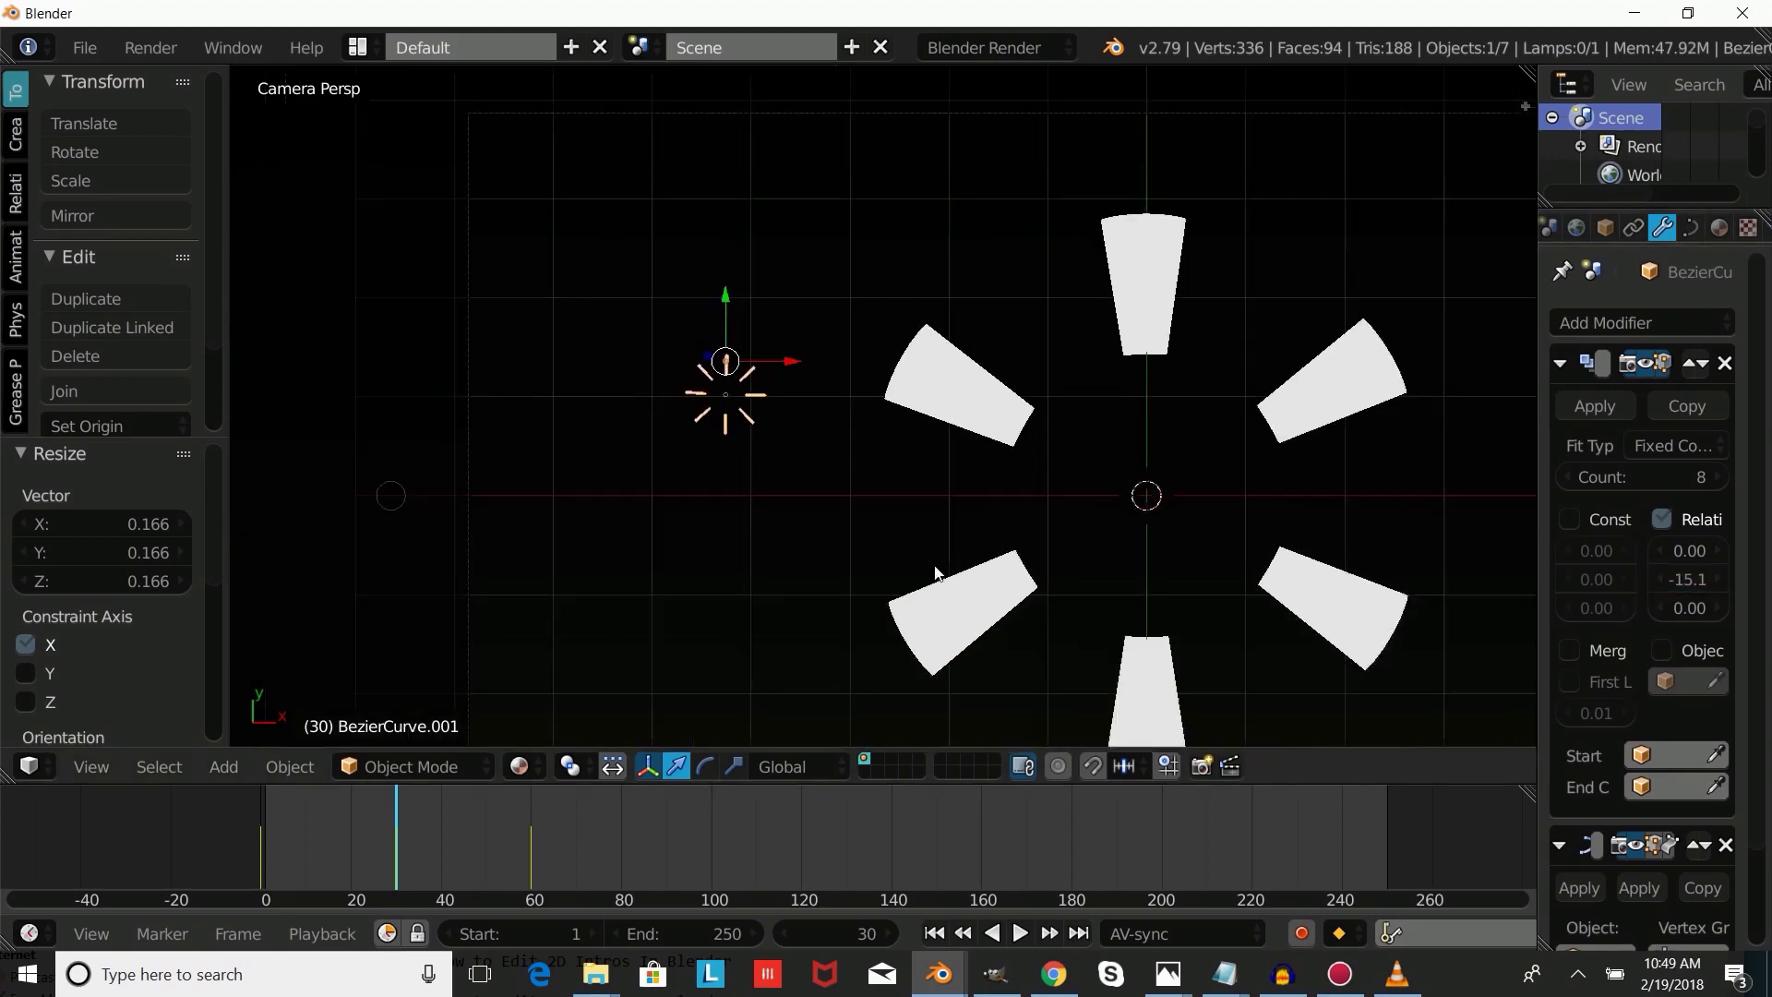
pyautogui.hotkey('shift', 'alt', 'a')
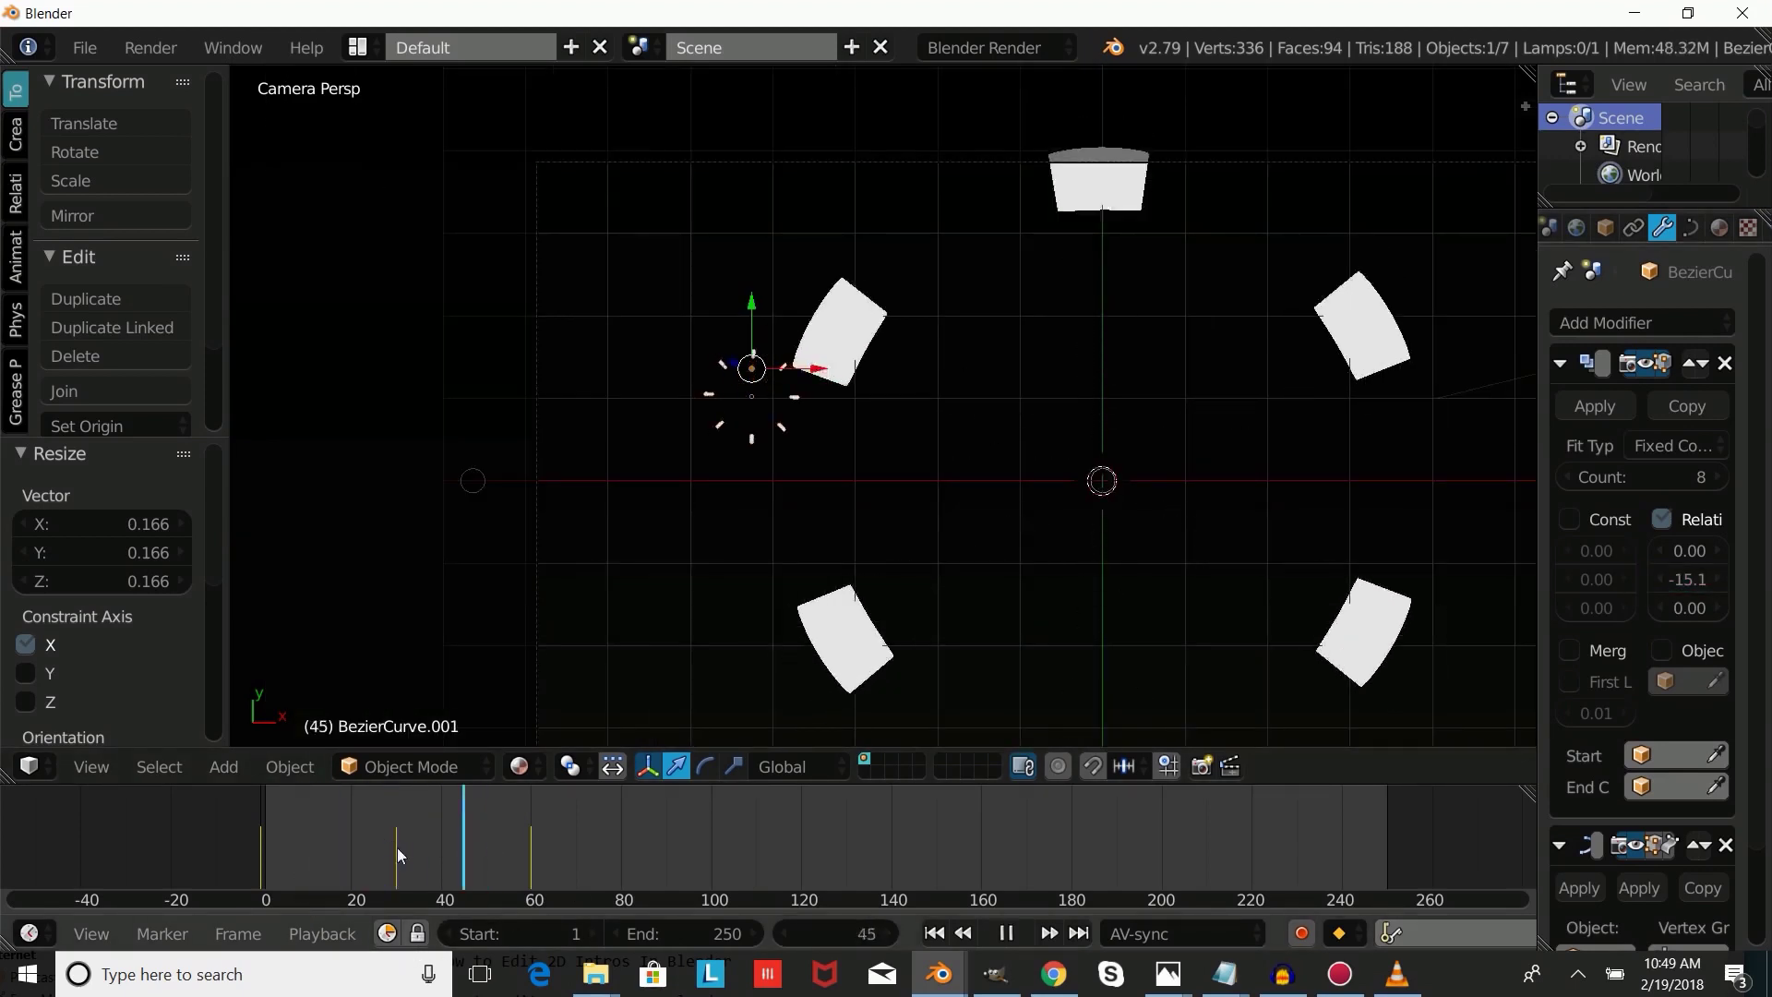
pyautogui.click(992, 933)
pyautogui.click(1021, 933)
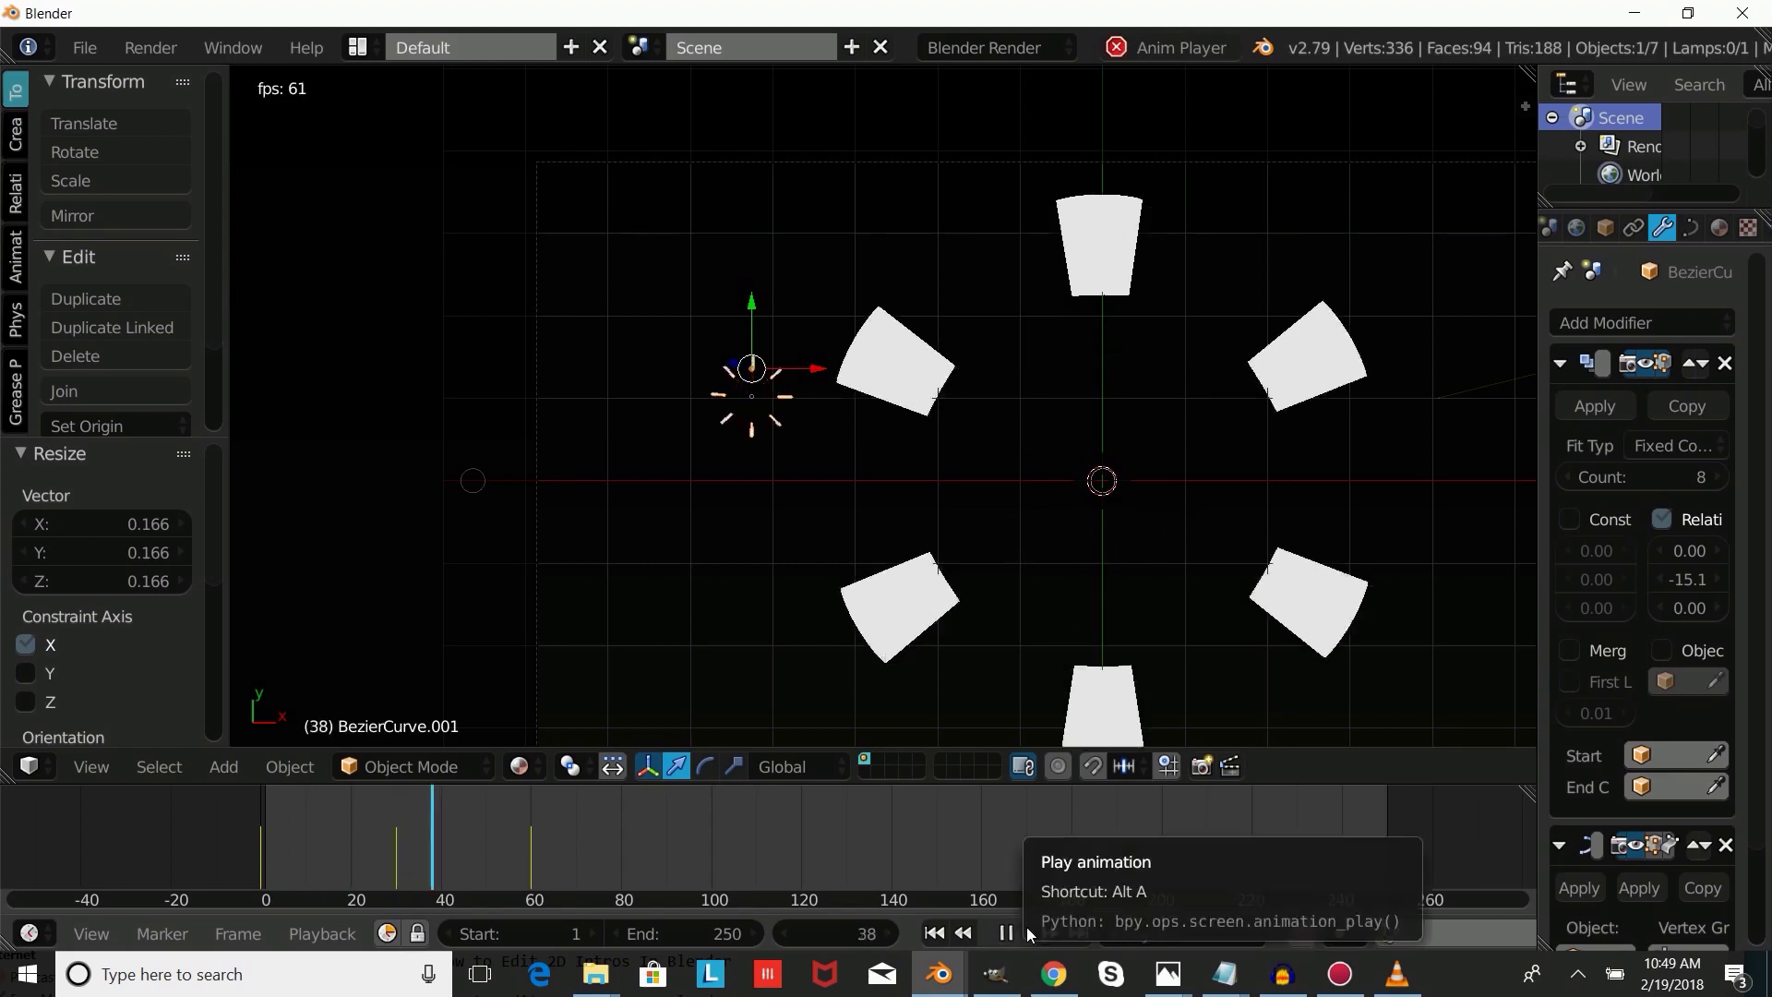
pyautogui.click(309, 868)
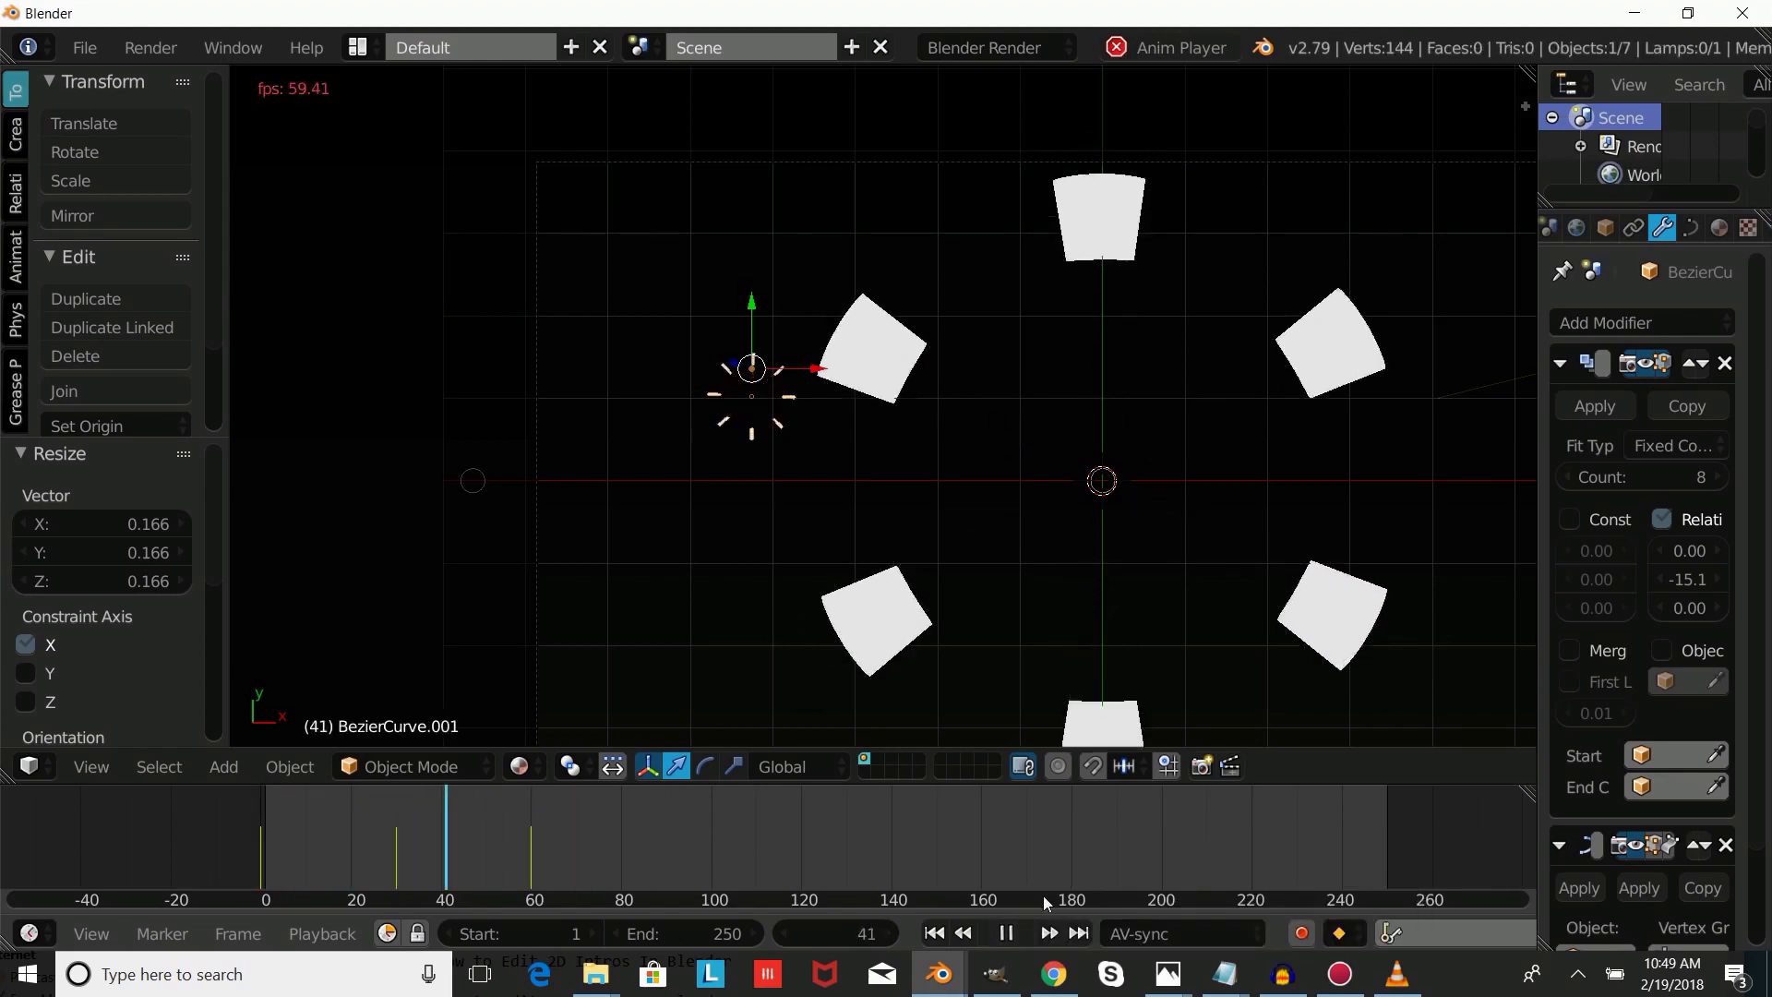
pyautogui.click(275, 794)
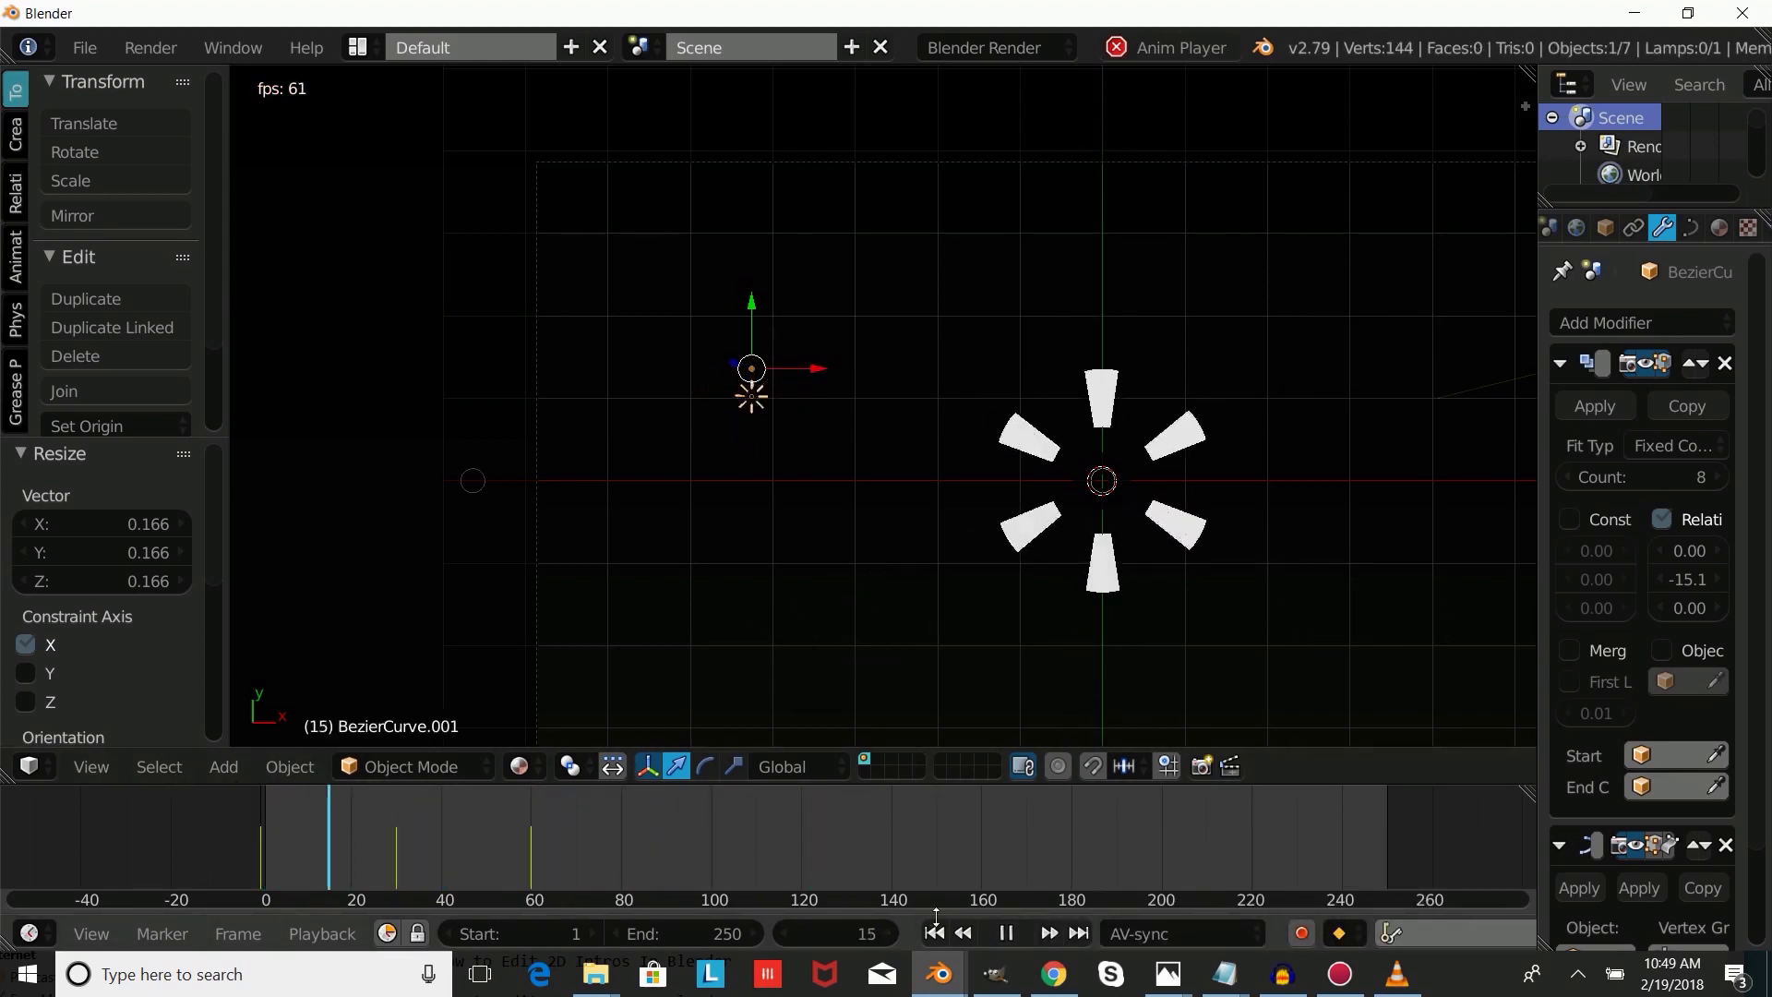
pyautogui.hotkey('alt', 'a')
pyautogui.moveTo(466, 855); pyautogui.dragTo(382, 845)
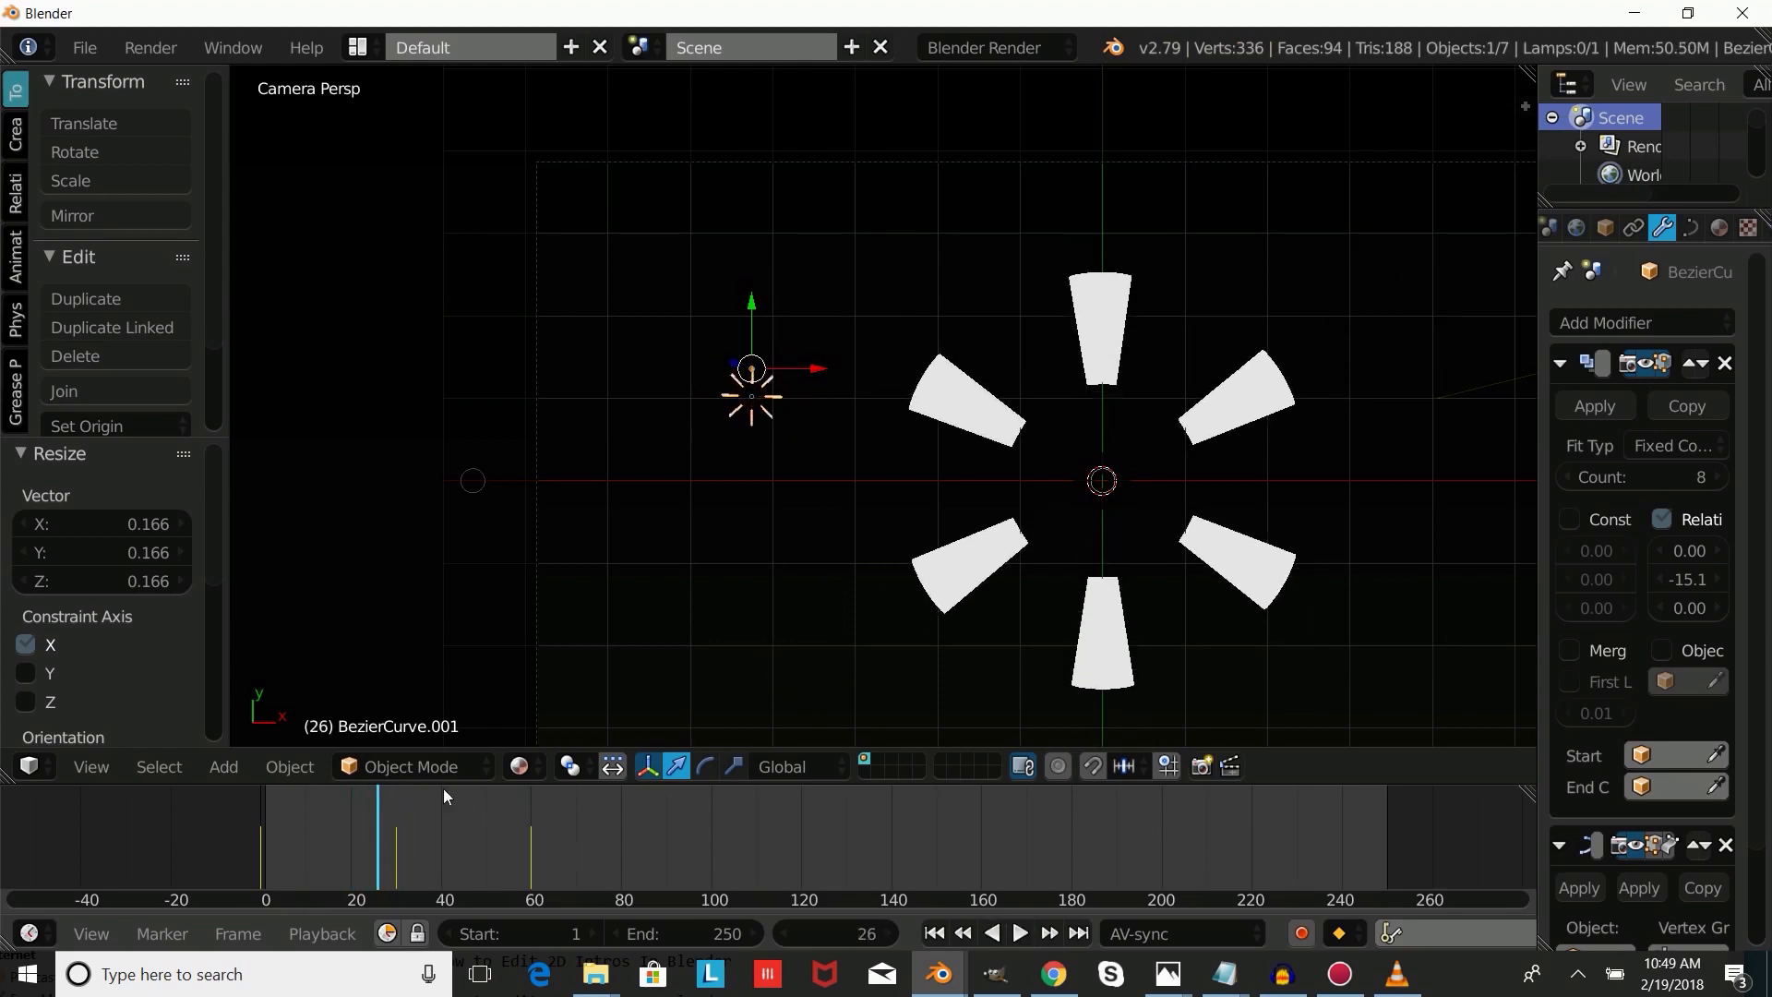
# Duplicate the thin-rayed burst's curve and circle together and move the copy 8.148 along X, past the large burst.
pyautogui.keyDown('shift'); pyautogui.rightClick(751, 410); pyautogui.keyUp('shift')
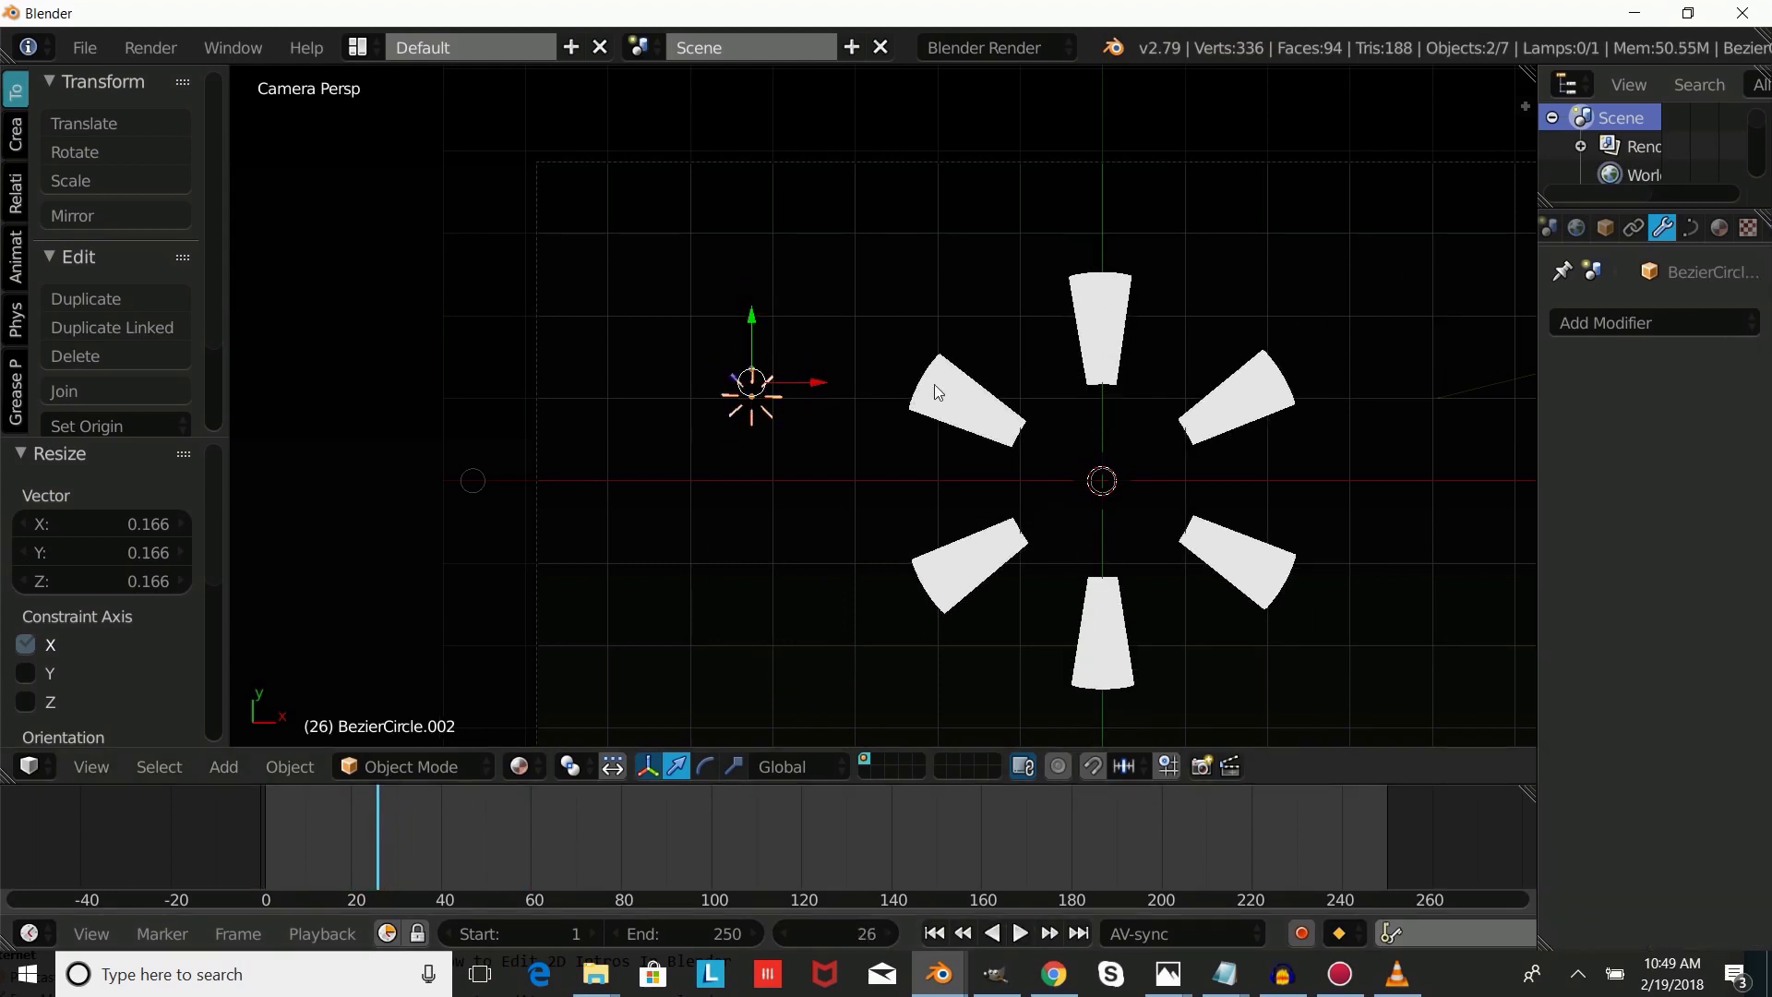
pyautogui.hotkey('shift', 'd')
pyautogui.rightClick(1068, 356)
pyautogui.moveTo(818, 387); pyautogui.dragTo(1490, 385)
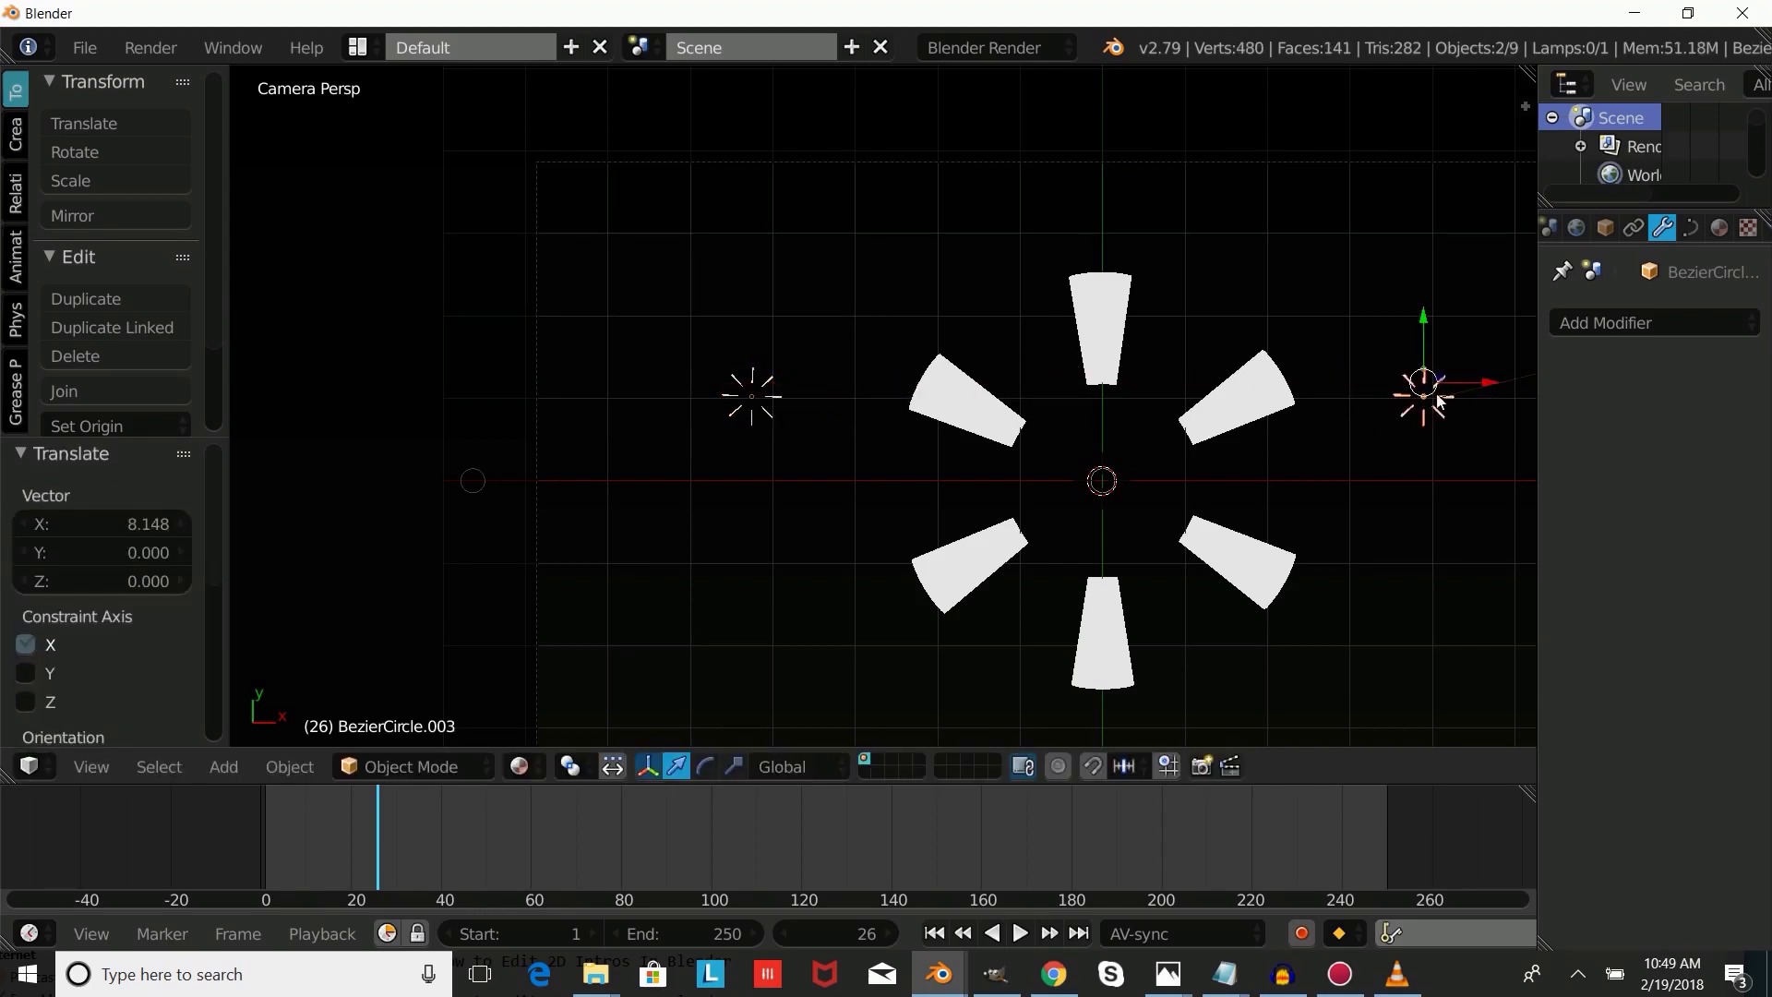
# Select only the new copy's Bezier curve and set its array count to 10 and relative Y offset to -12.1.
pyautogui.keyDown('shift'); pyautogui.moveTo(1440, 402); pyautogui.dragTo(1161, 369, button='middle'); pyautogui.keyUp('shift')
pyautogui.moveTo(1155, 364); pyautogui.dragTo(1172, 363, button='right')
pyautogui.scroll(3, 1292, 384)
pyautogui.moveTo(1597, 476); pyautogui.dragTo(1565, 477)
pyautogui.click(1701, 476)
pyautogui.click(1702, 477)
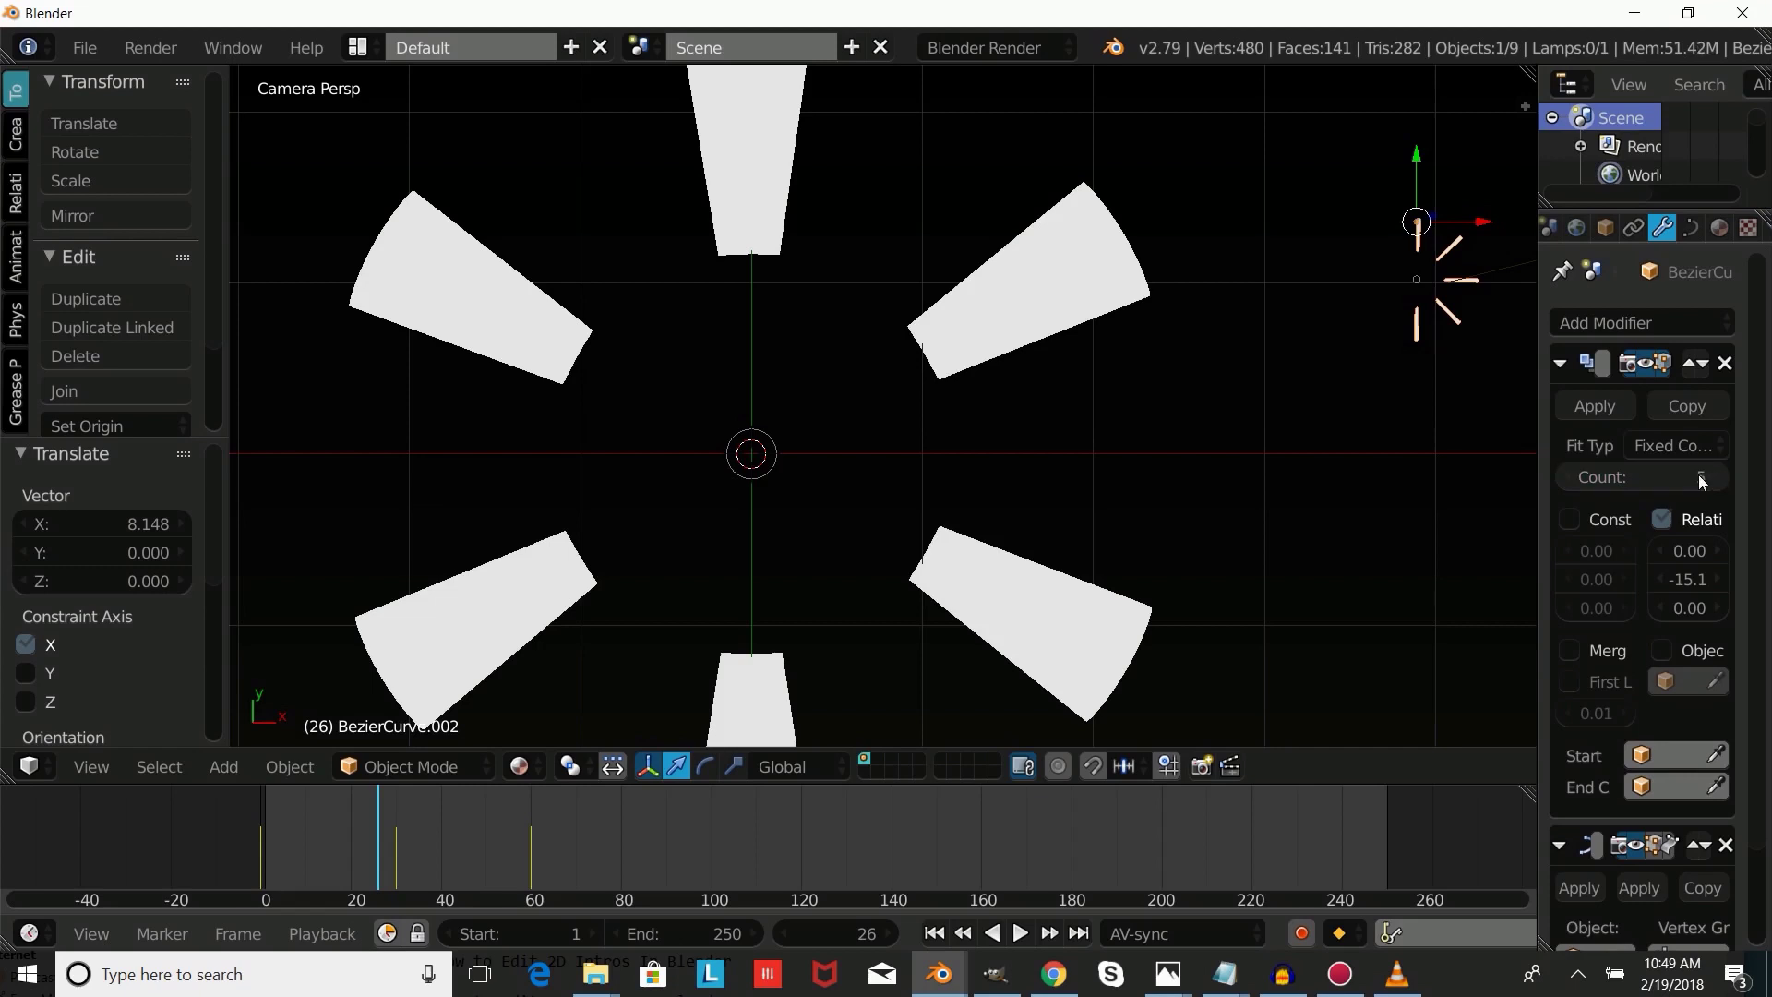
pyautogui.click(1702, 477)
pyautogui.scroll(-3, 1207, 413)
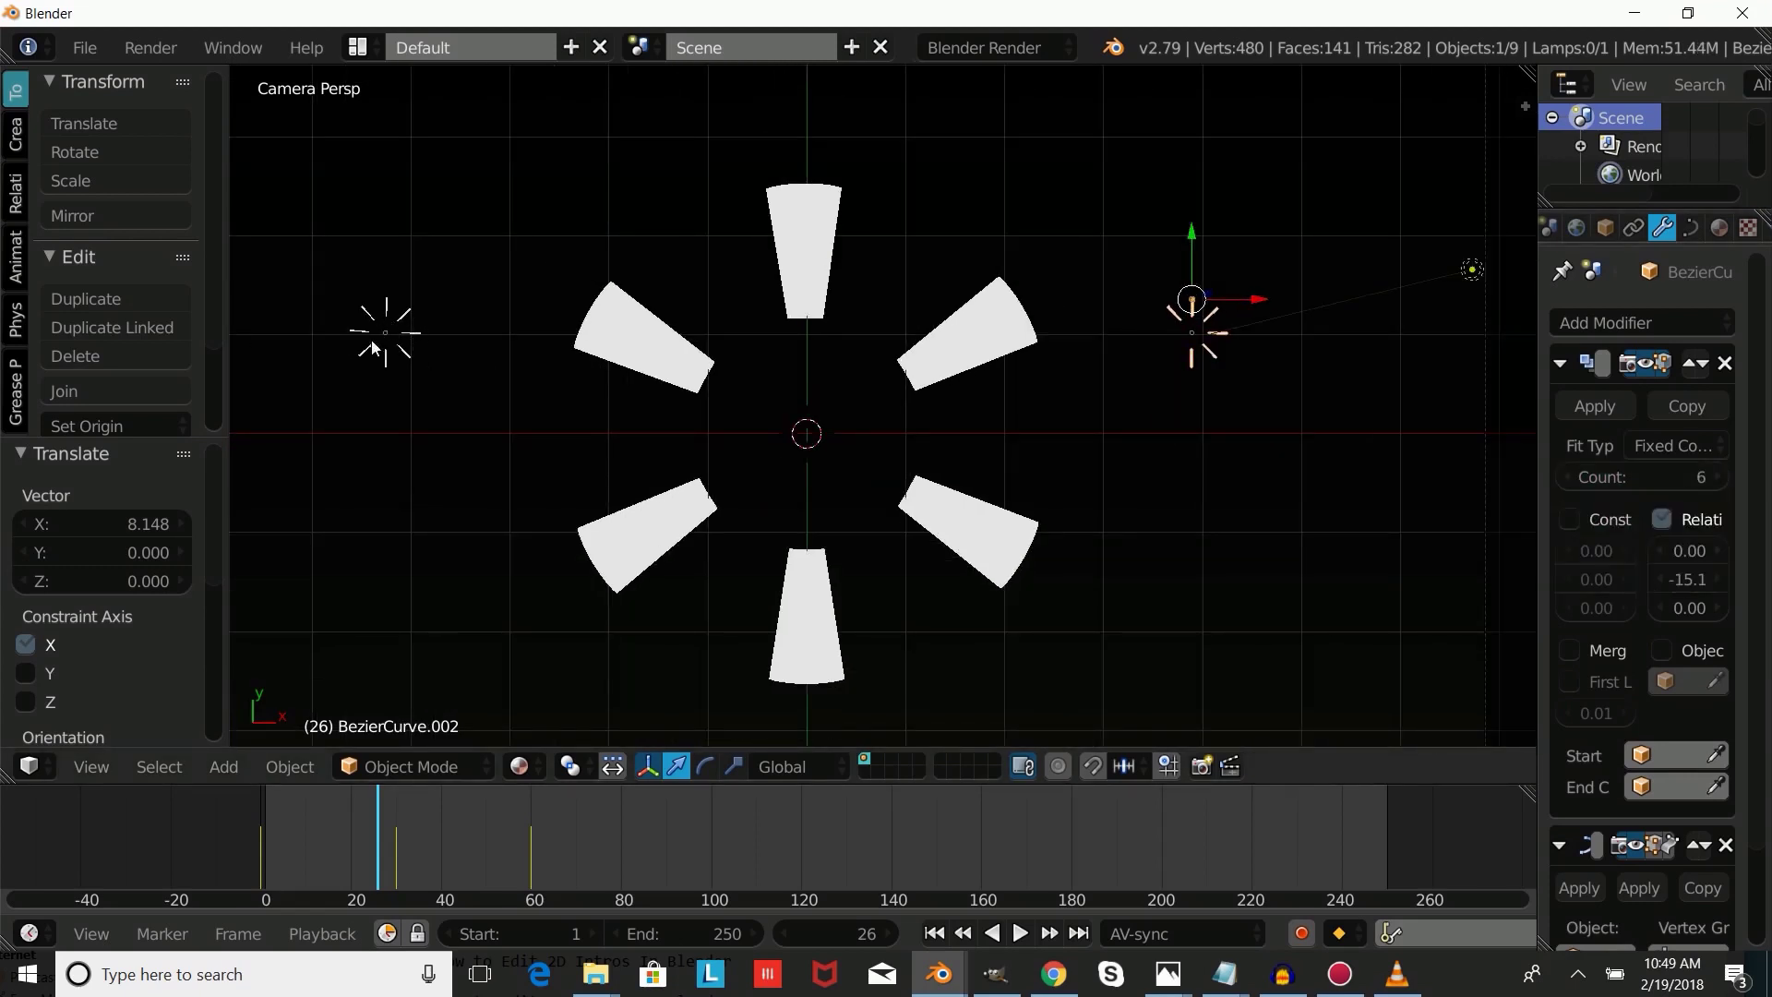
pyautogui.scroll(2, 1244, 423)
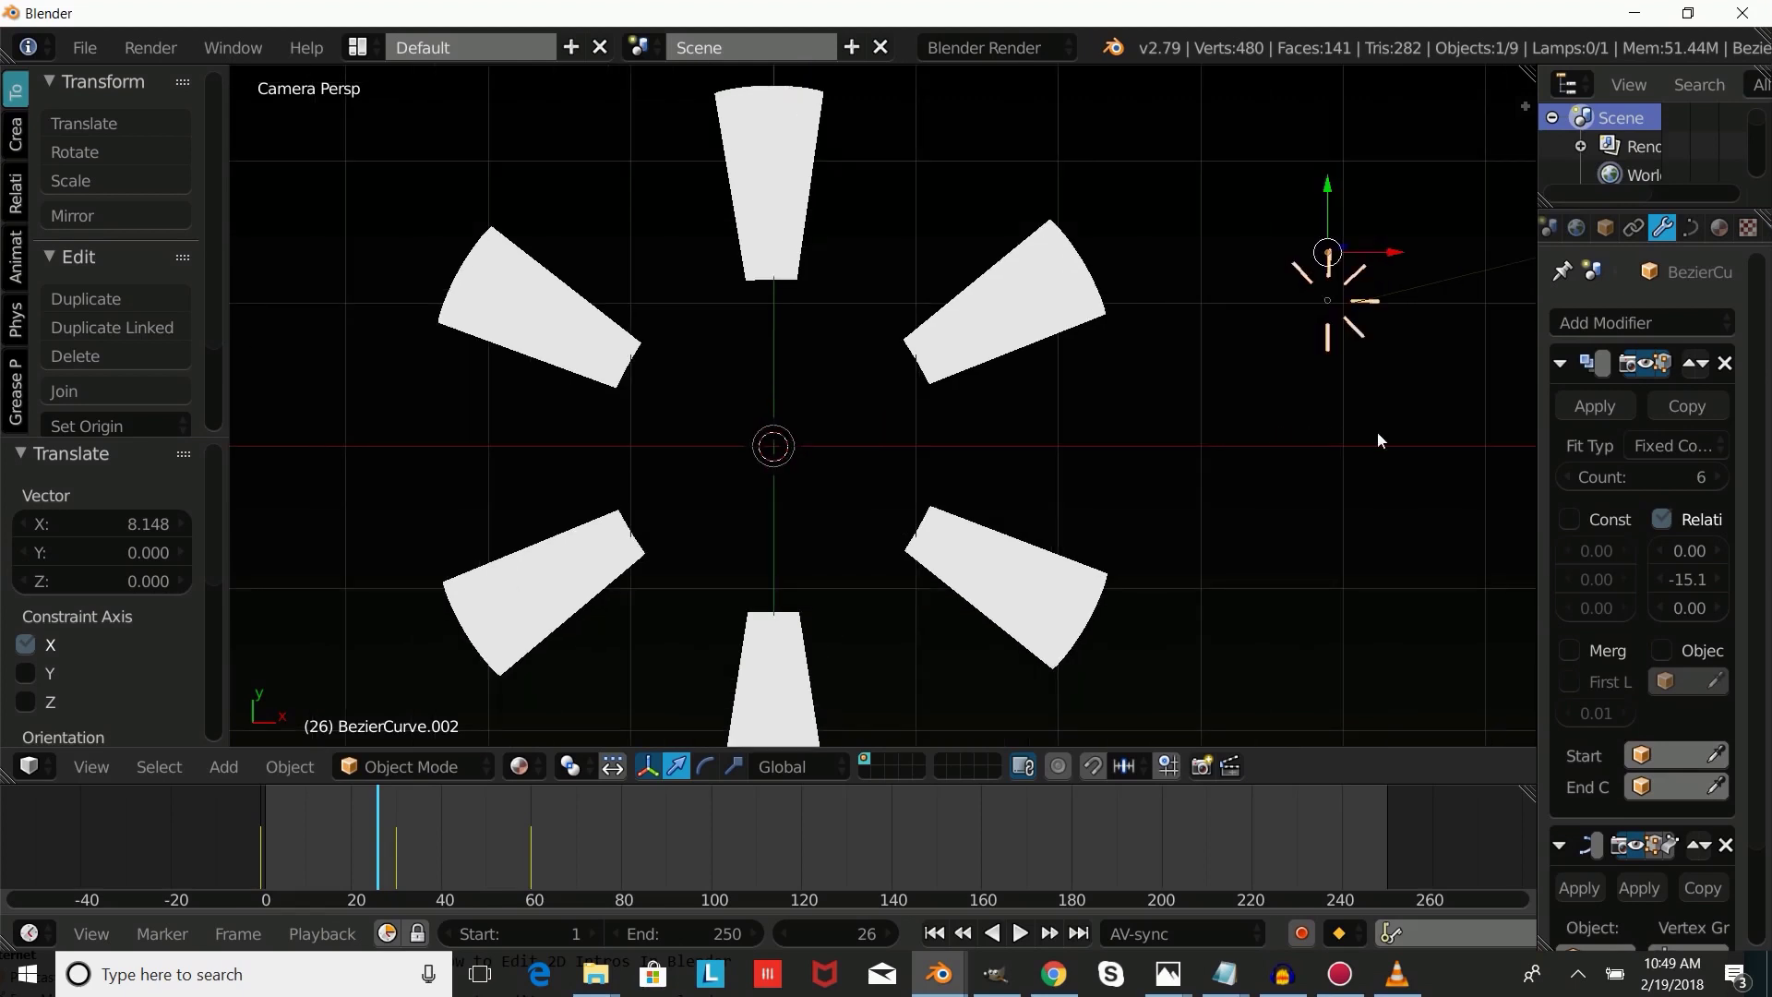
pyautogui.click(1722, 484)
pyautogui.click(1722, 483)
pyautogui.click(1722, 483)
pyautogui.click(1722, 484)
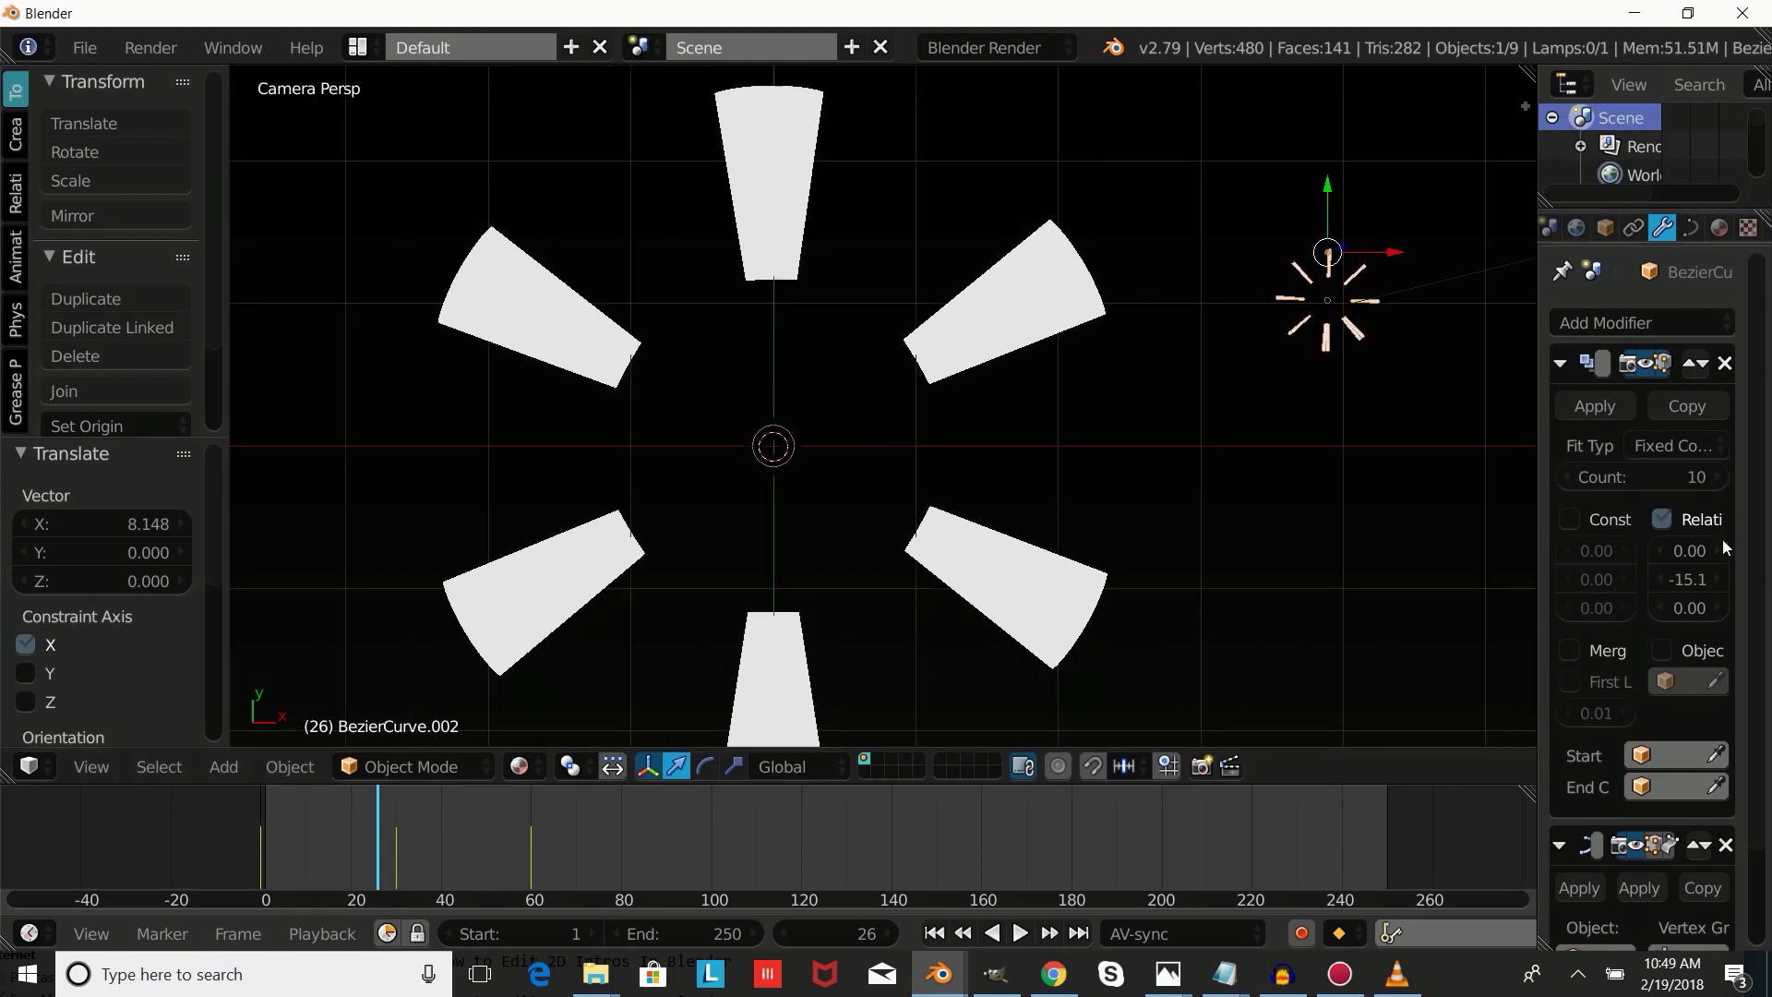
pyautogui.moveTo(1686, 585)
pyautogui.mouseDown()
pyautogui.moveTo(1725, 585)
pyautogui.moveTo(1706, 579)
pyautogui.mouseUp()
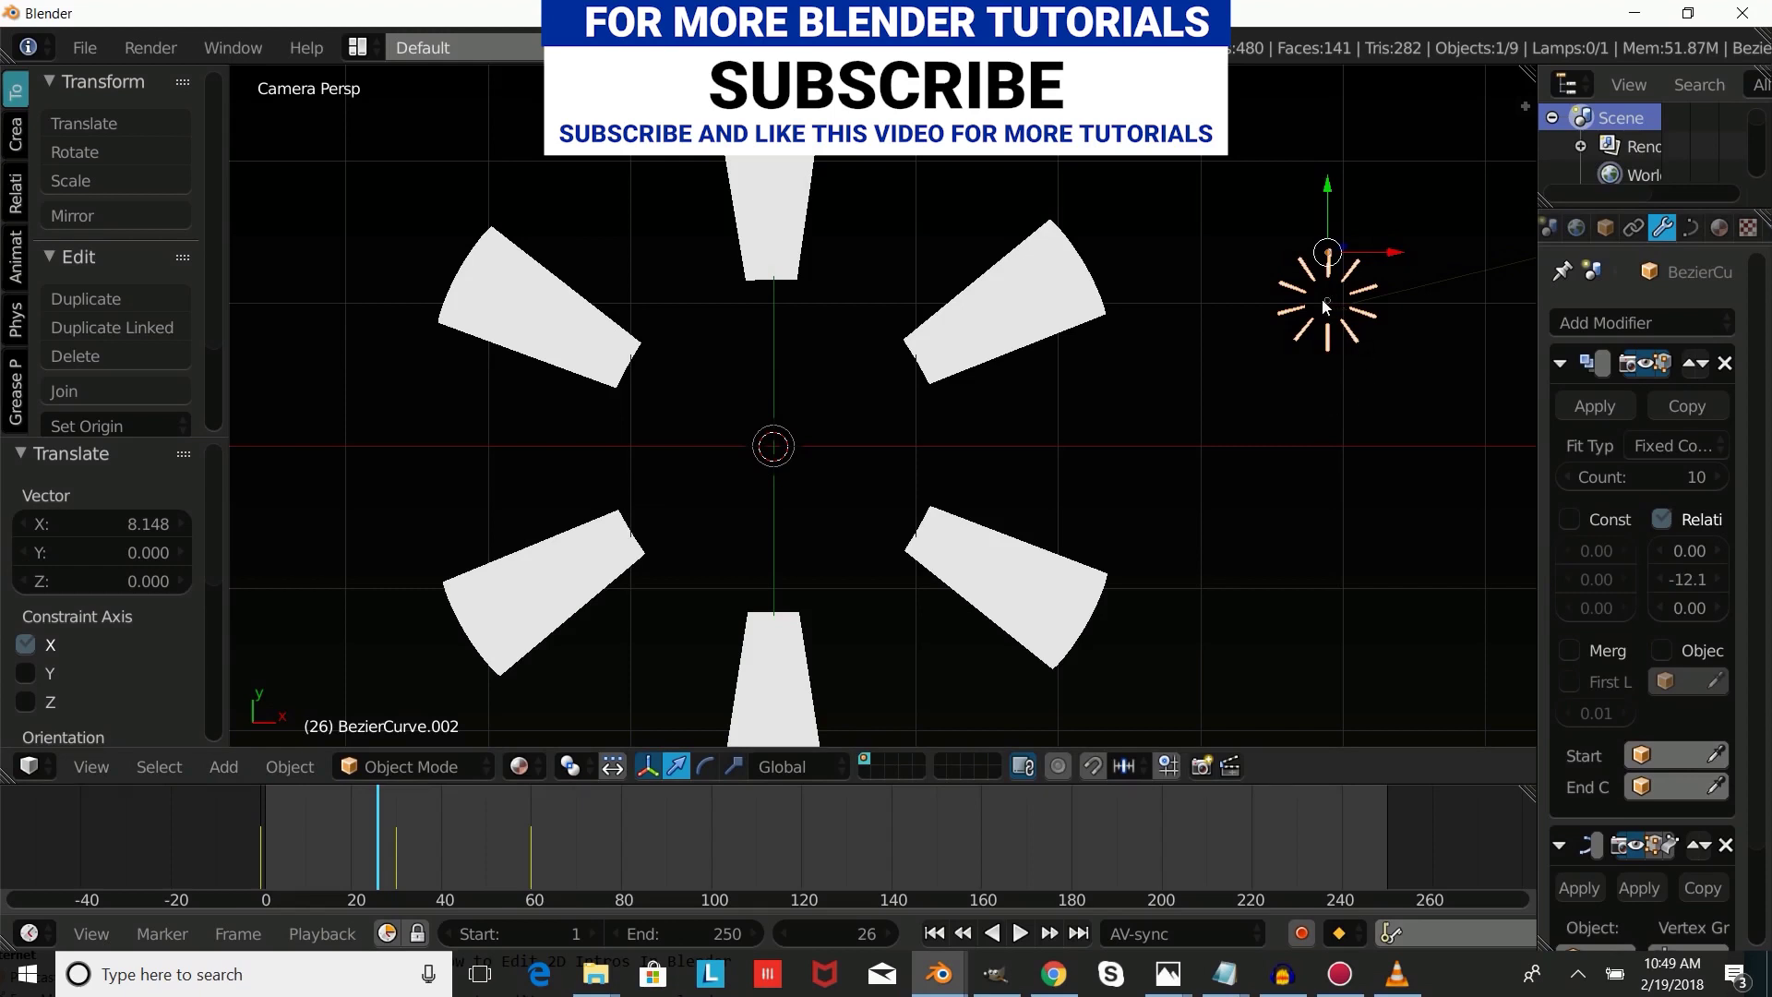
# Add the new copy's circle to the selection, scale the whole burst by 1.934 and move it -0.887 along Y.
pyautogui.keyDown('shift'); pyautogui.click(1321, 299); pyautogui.keyUp('shift')
pyautogui.scroll(-4, 1334, 345)
pyautogui.press('s')
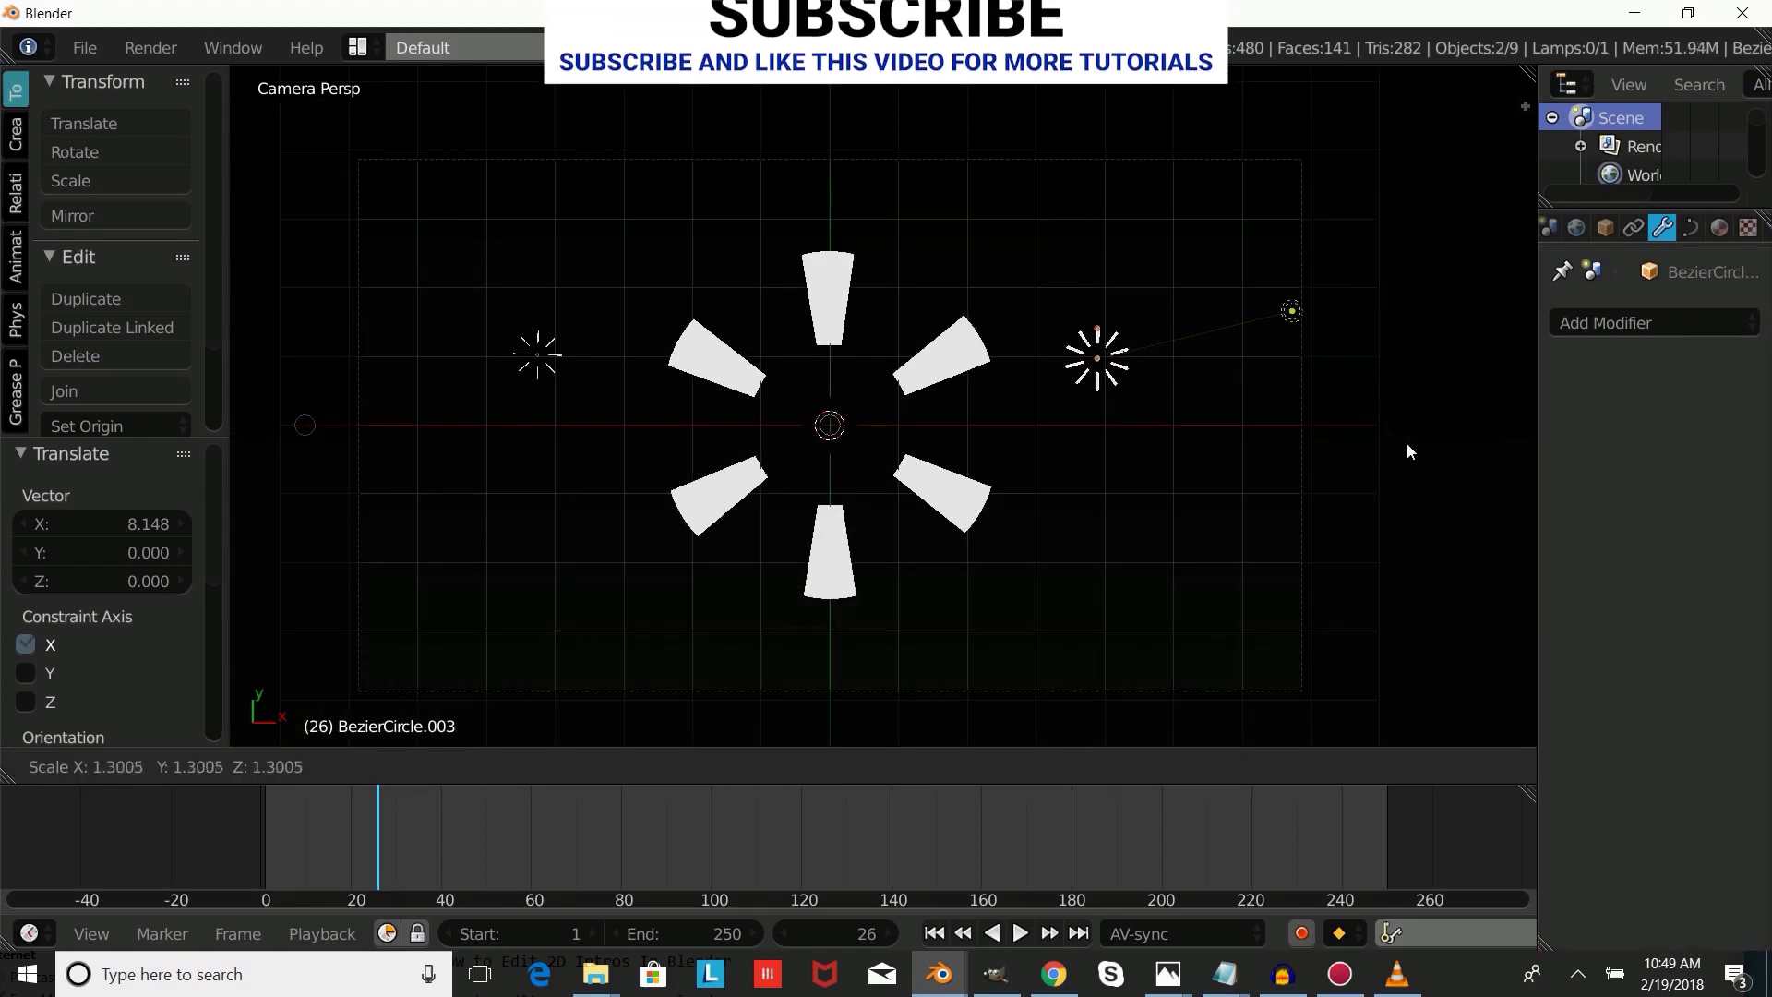
pyautogui.click(1526, 480)
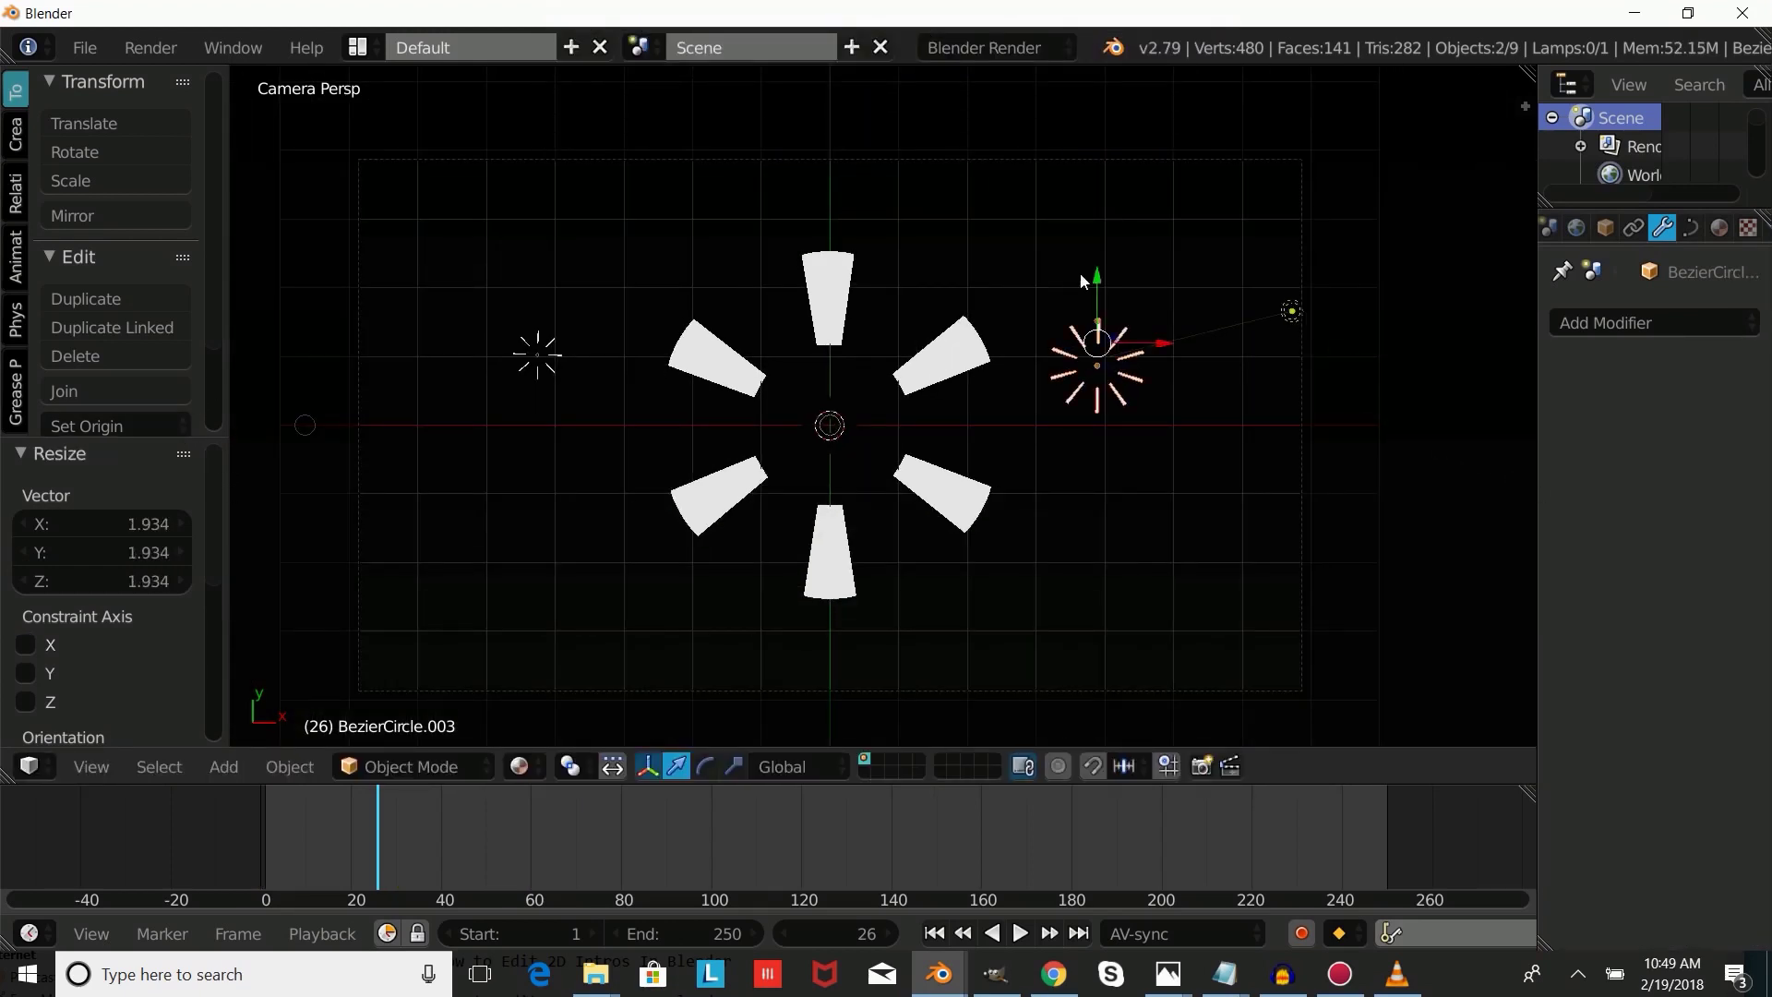
pyautogui.moveTo(1104, 282); pyautogui.dragTo(1107, 334)
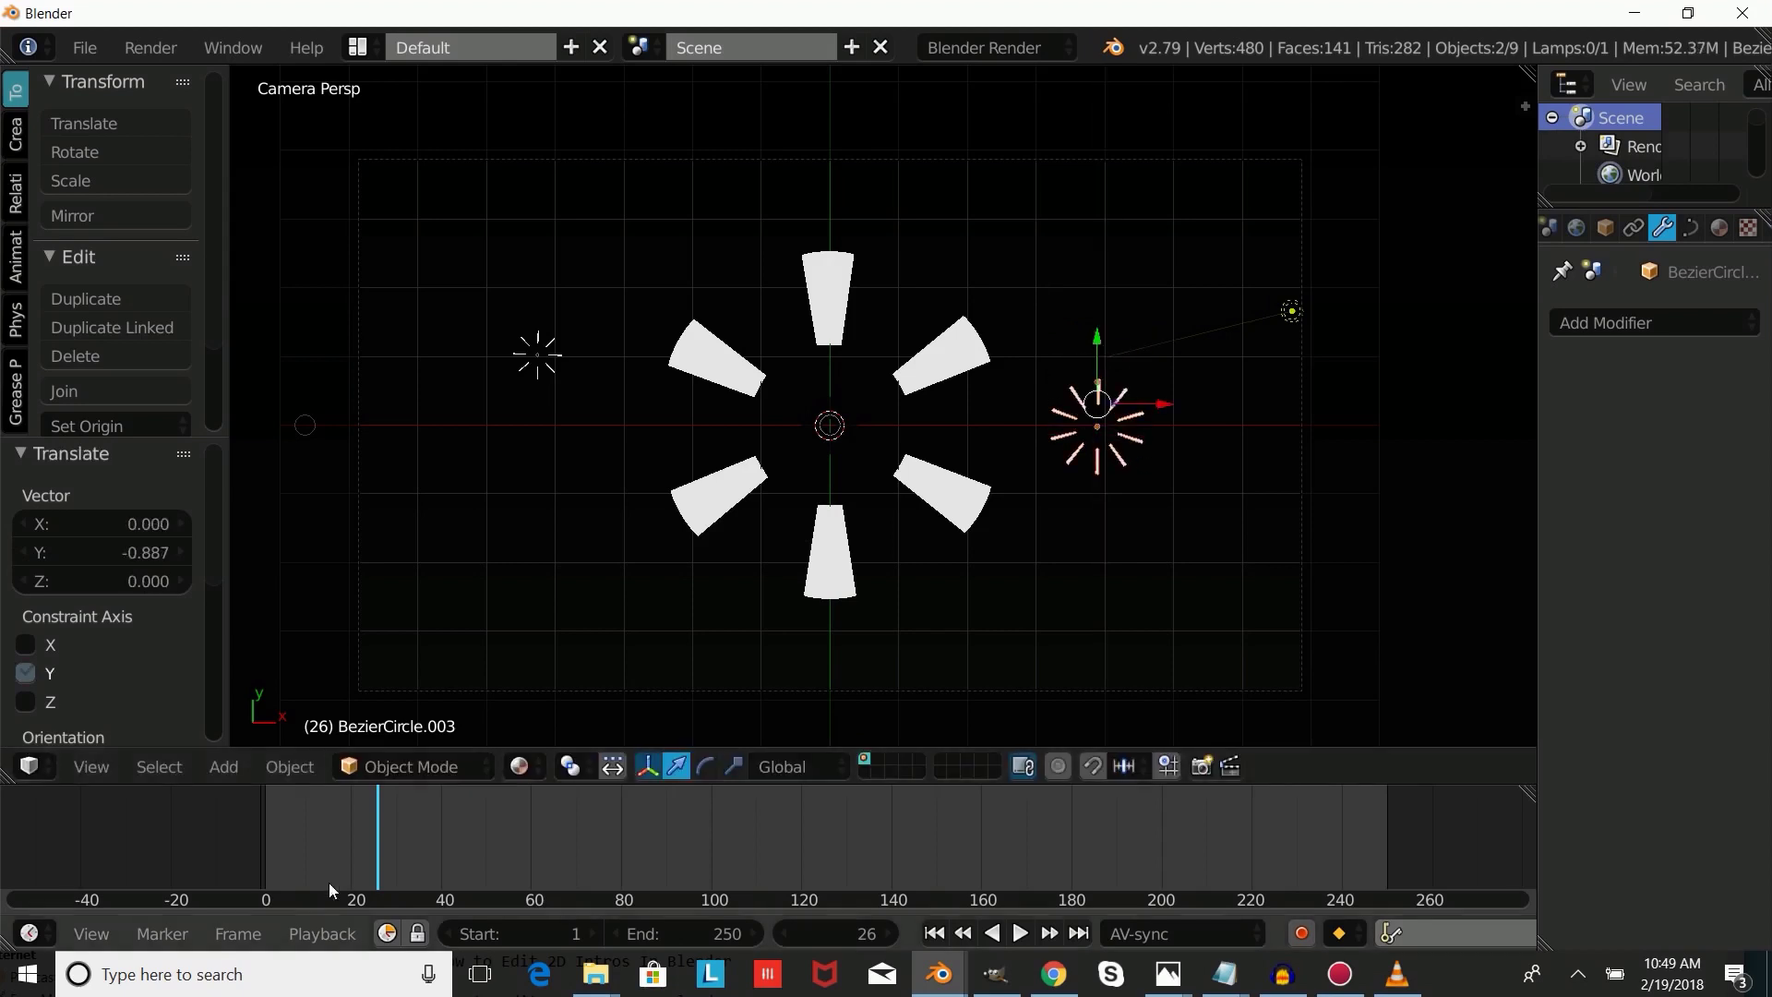
# Play back all three bursts from the start of the timeline and scrub to frame 89.
pyautogui.moveTo(303, 845); pyautogui.dragTo(247, 869)
pyautogui.click(1019, 933)
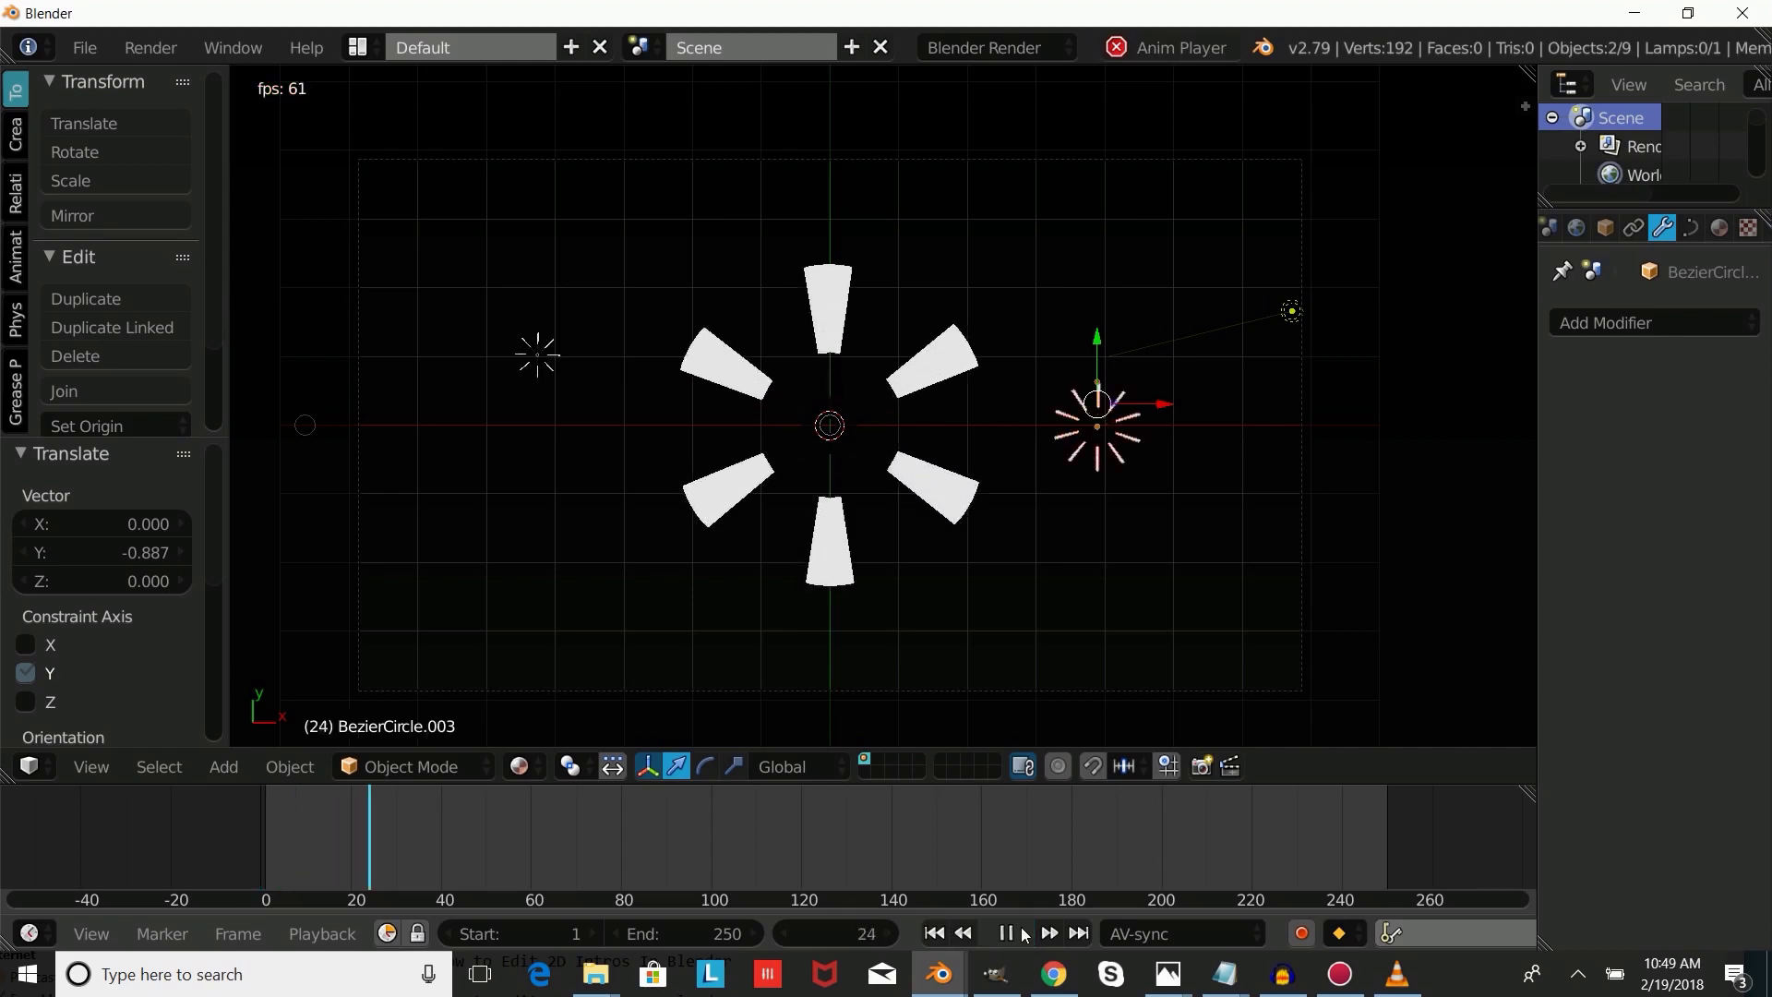
pyautogui.moveTo(353, 836); pyautogui.dragTo(662, 851)
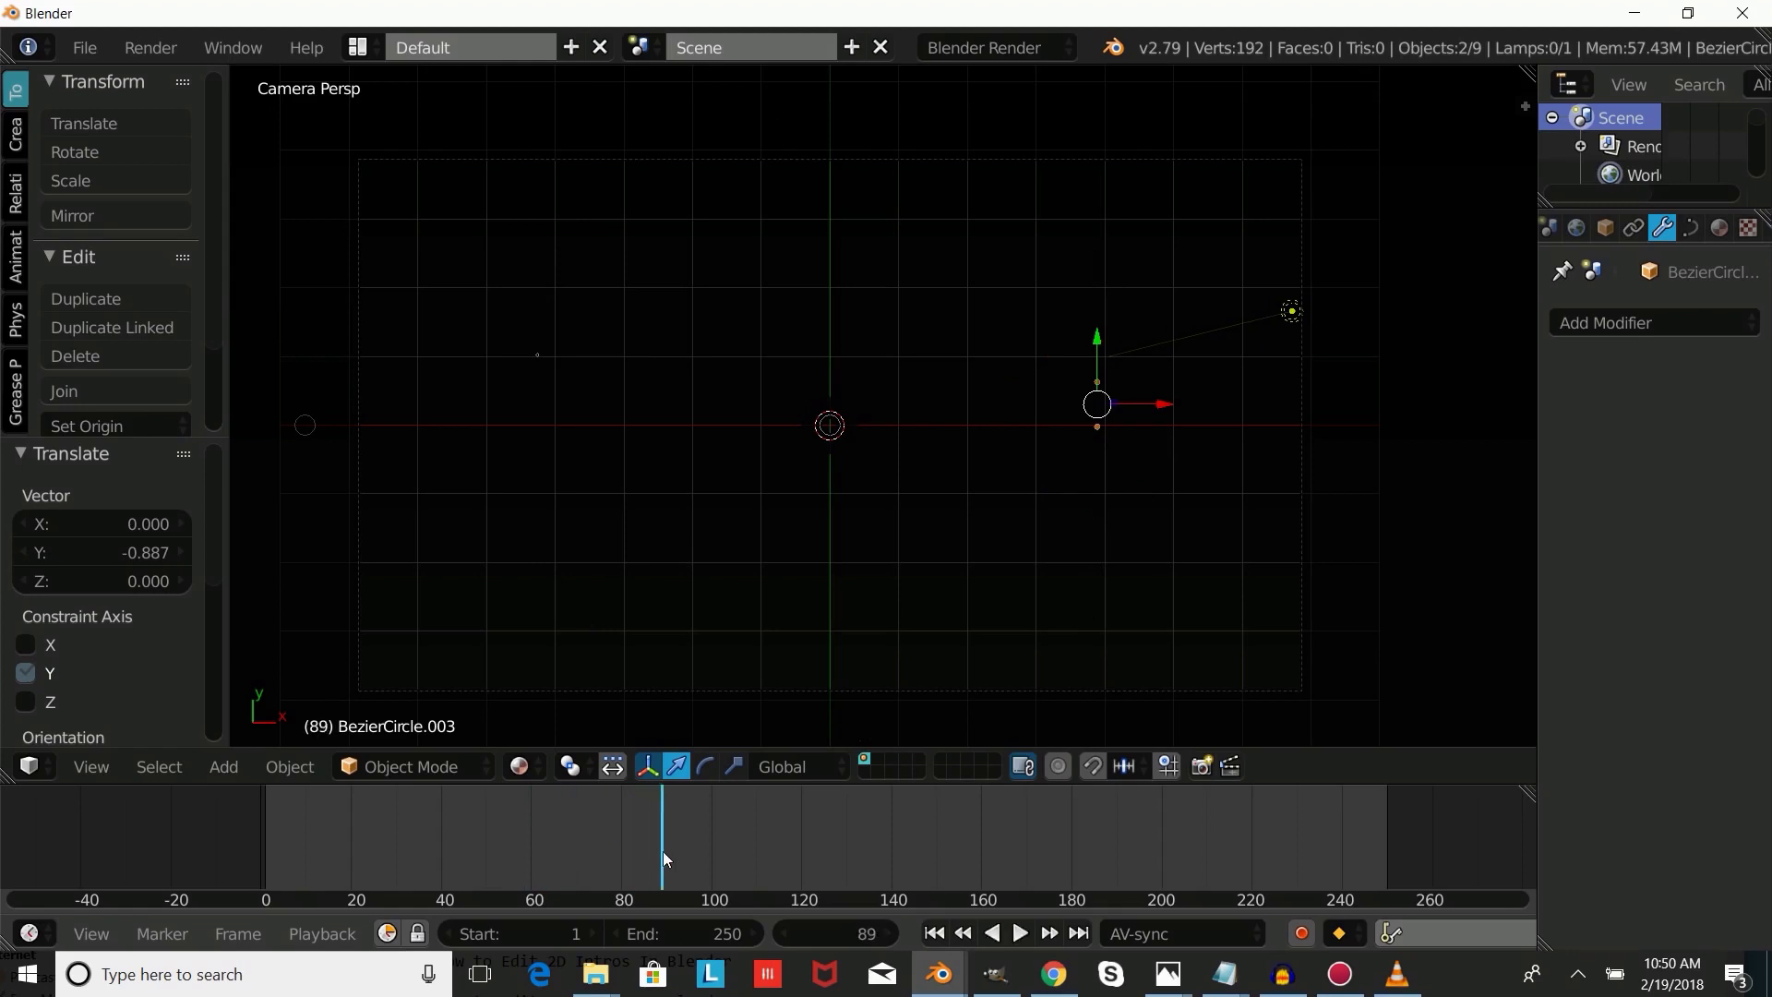